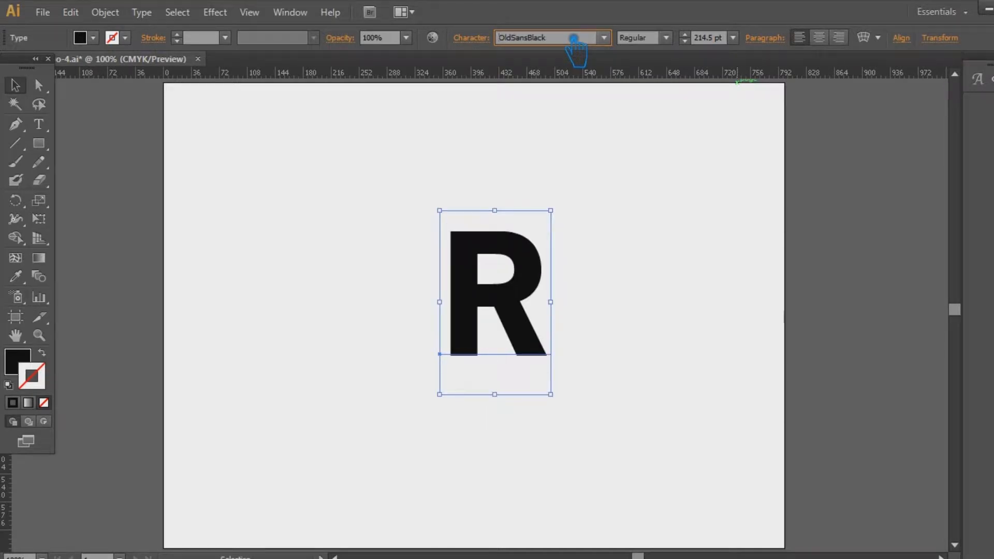
Enlarge the letter R to about 428 pt and convert it to outlines.
drag(550, 394, 605, 486)
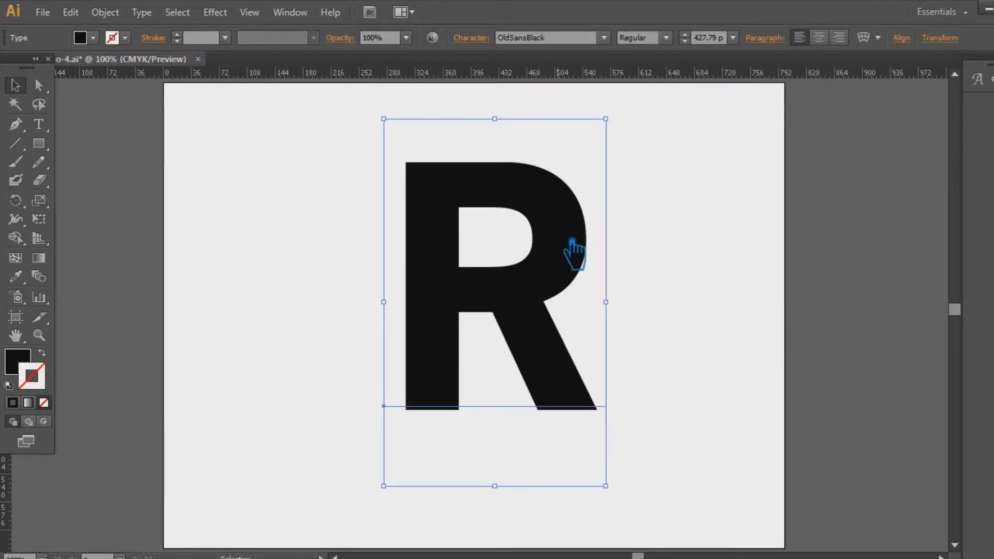
key(ctrl+shift+o)
click(111, 244)
Fit the outlined R between the upper and bottom horizontal guides and align its stem's inner edge with the vertical guide.
drag(167, 77, 197, 173)
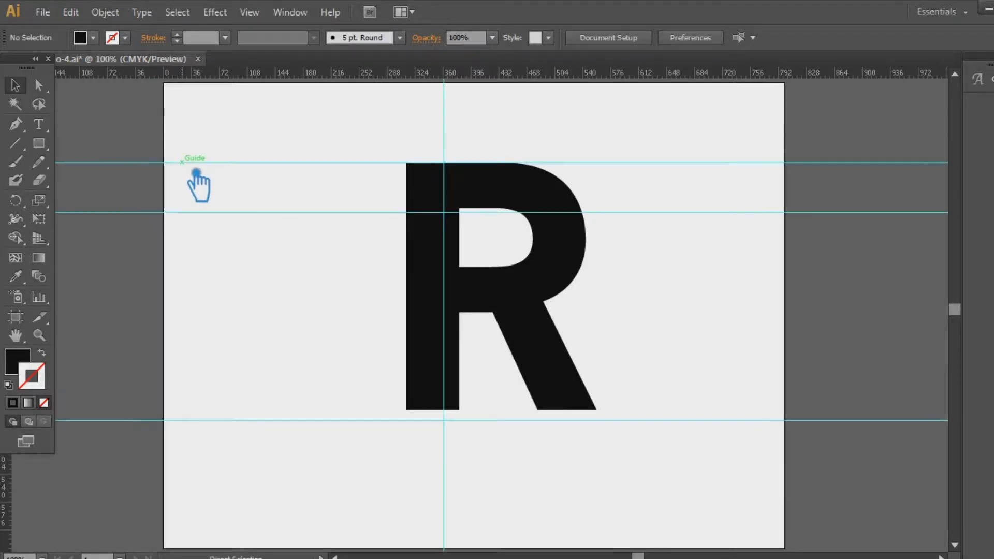
click(537, 355)
drag(596, 410, 604, 420)
click(637, 494)
drag(543, 337, 523, 336)
Unlock the guides and move the middle horizontal guide close to the top of the R's counter.
right_click(636, 212)
click(693, 355)
drag(638, 212, 656, 223)
key(ctrl+equal)
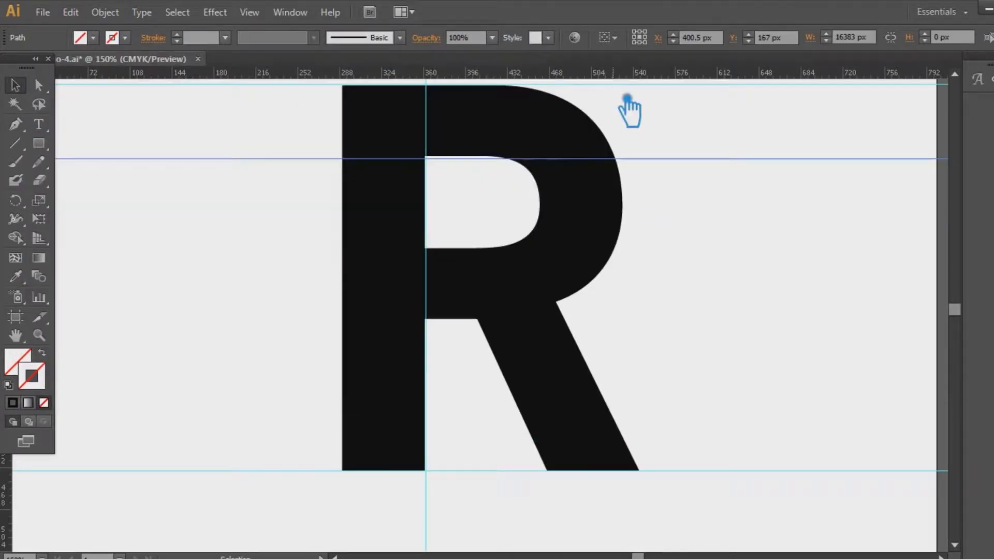
key(ctrl+equal)
key(ctrl+equal)
drag(587, 166, 653, 388)
drag(753, 329, 756, 330)
drag(815, 337, 812, 348)
click(877, 328)
Align the vertical guide with the left edge of the R's counter and the middle horizontal guide with the counter's top edge.
click(440, 391)
right_click(440, 393)
click(441, 409)
click(440, 397)
drag(440, 398, 437, 398)
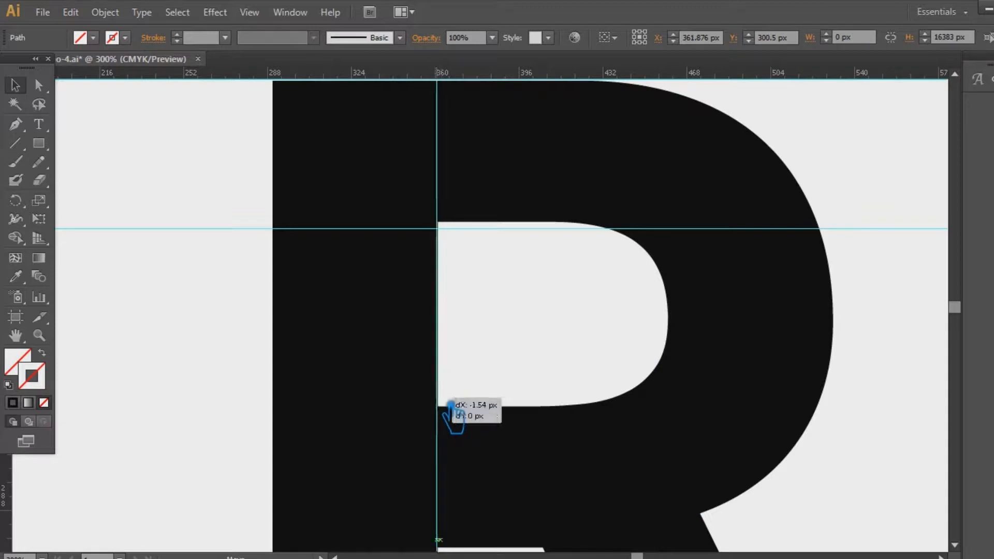
drag(176, 227, 190, 230)
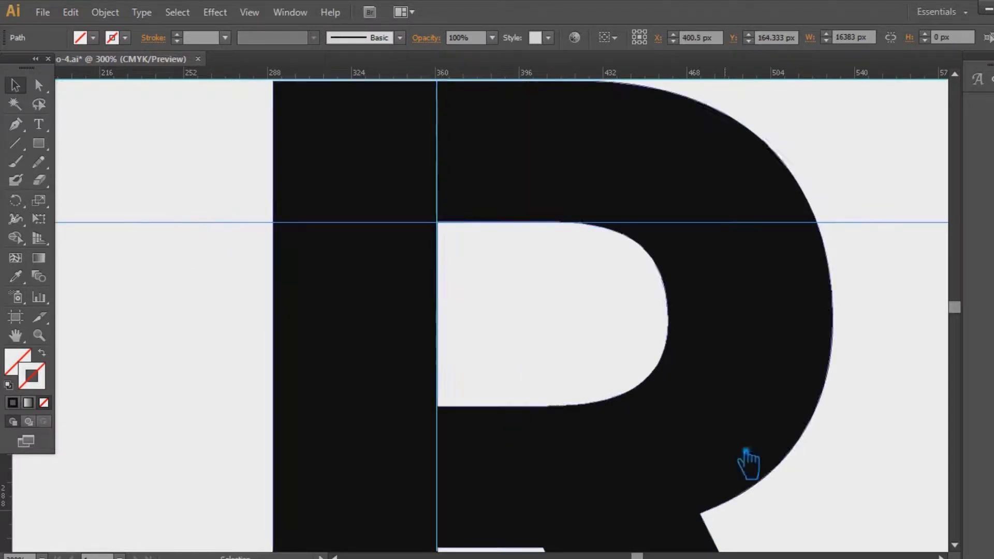
Lock the guides and save the document.
click(834, 240)
right_click(832, 218)
click(887, 362)
key(ctrl+minus)
key(ctrl+minus)
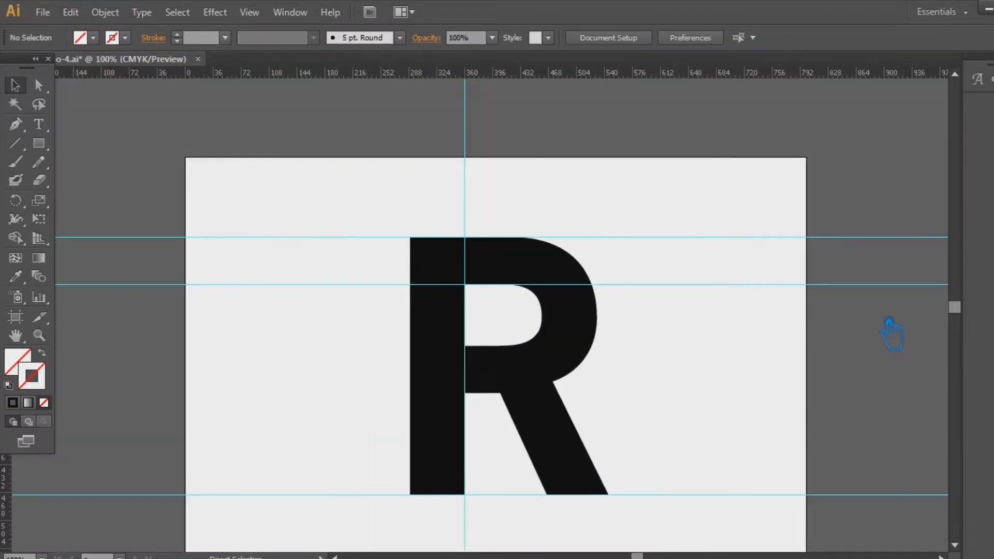
key(ctrl+s)
key(ctrl+plus)
key(ctrl+plus)
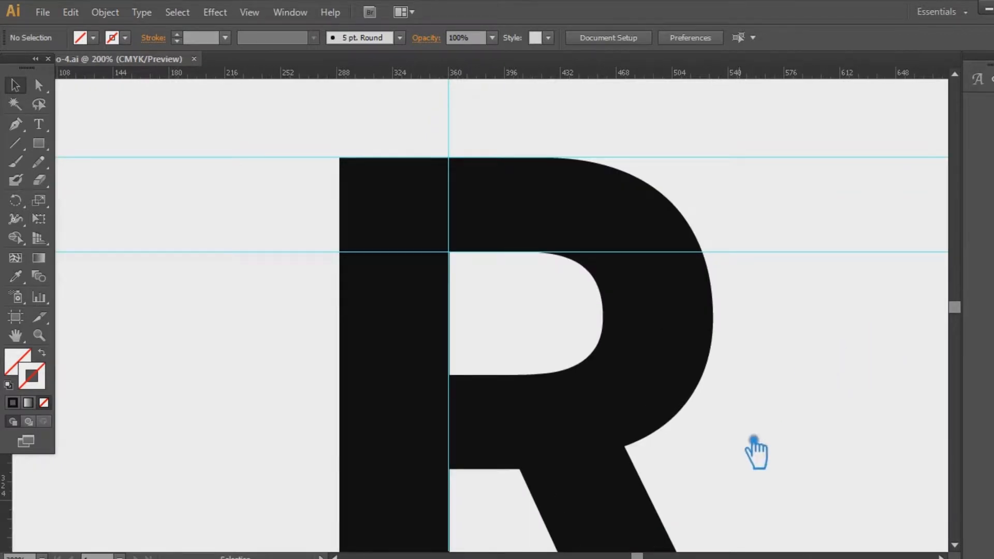
drag(732, 505, 691, 419)
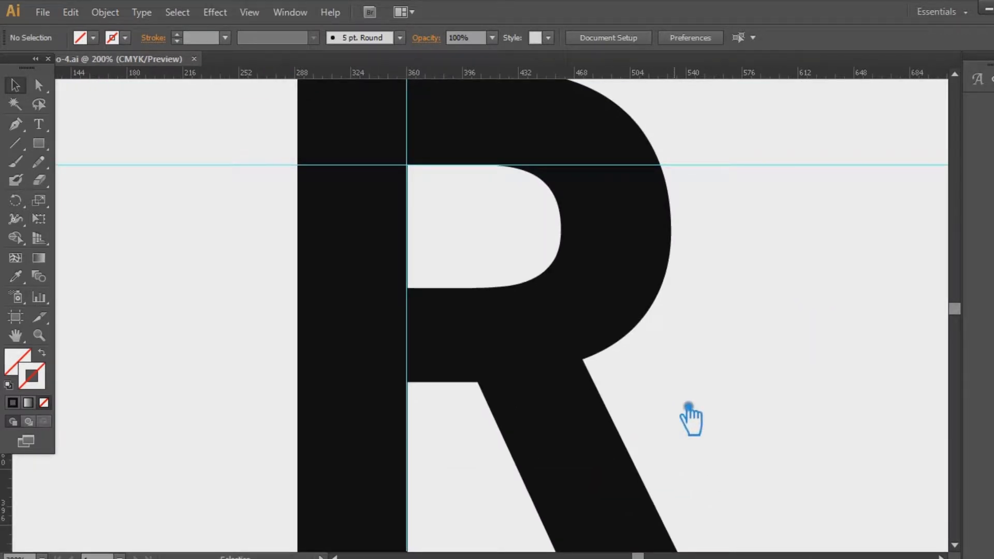
key(ctrl+minus)
key(ctrl+minus)
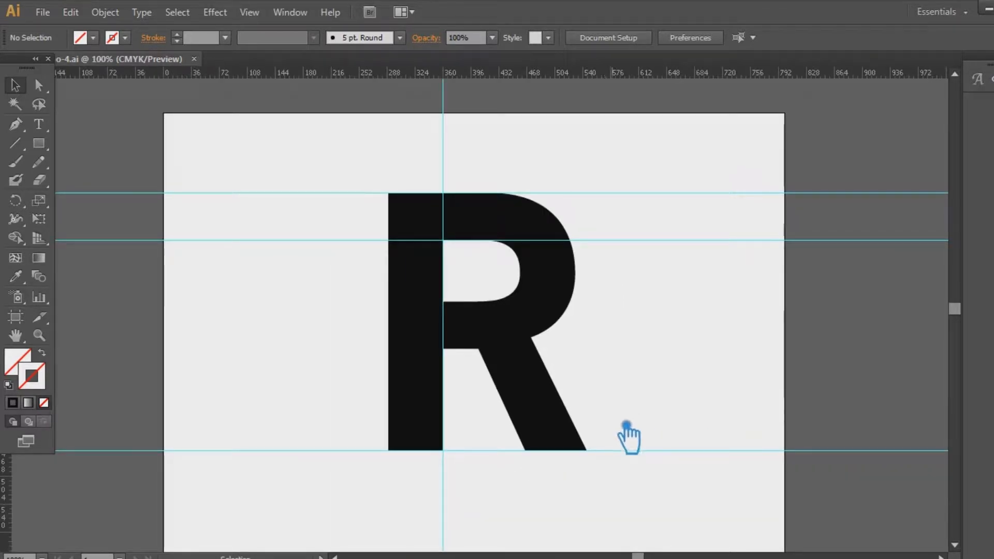
Draw a diagonal Pen line from just outside the R's upper-left corner to the inner corner where the leg starts.
click(561, 306)
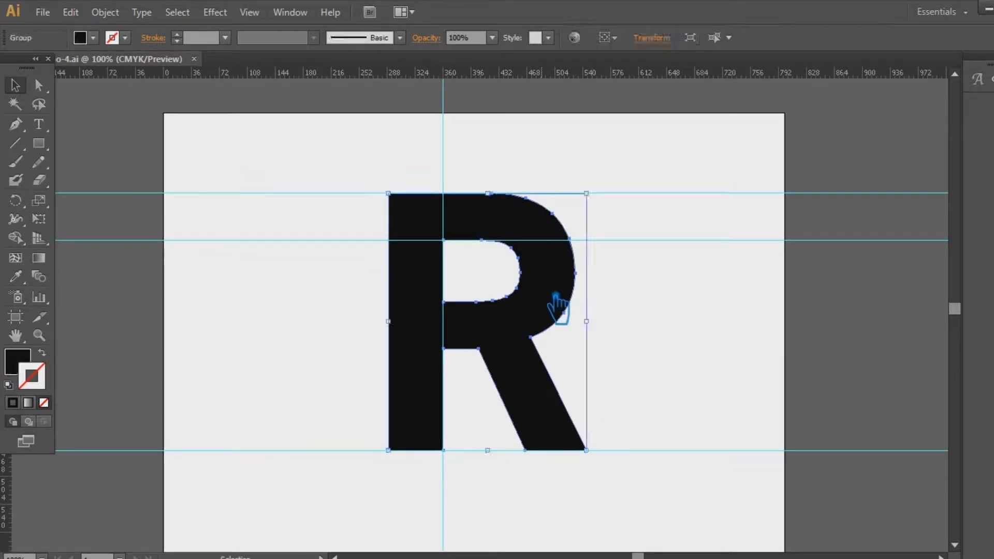
key(p)
click(380, 185)
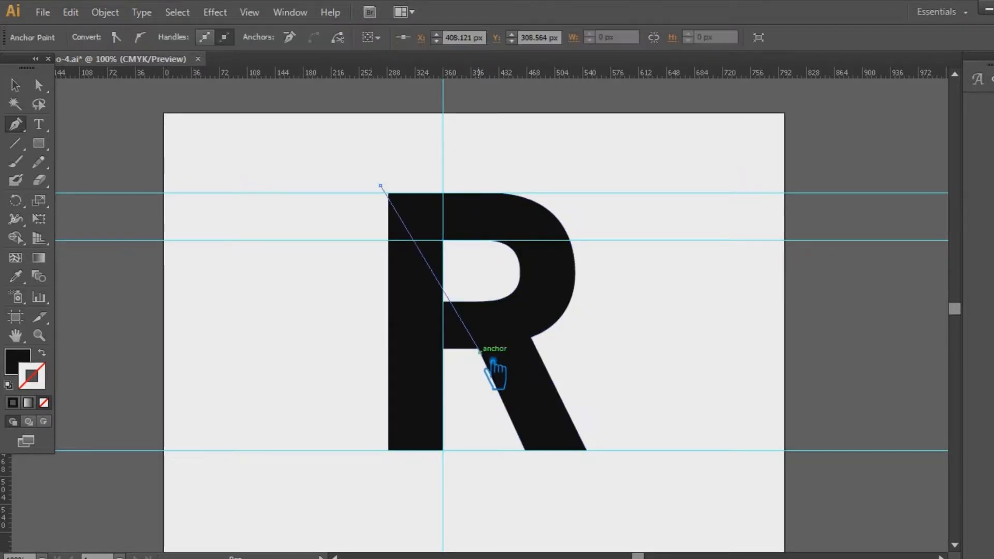
click(15, 86)
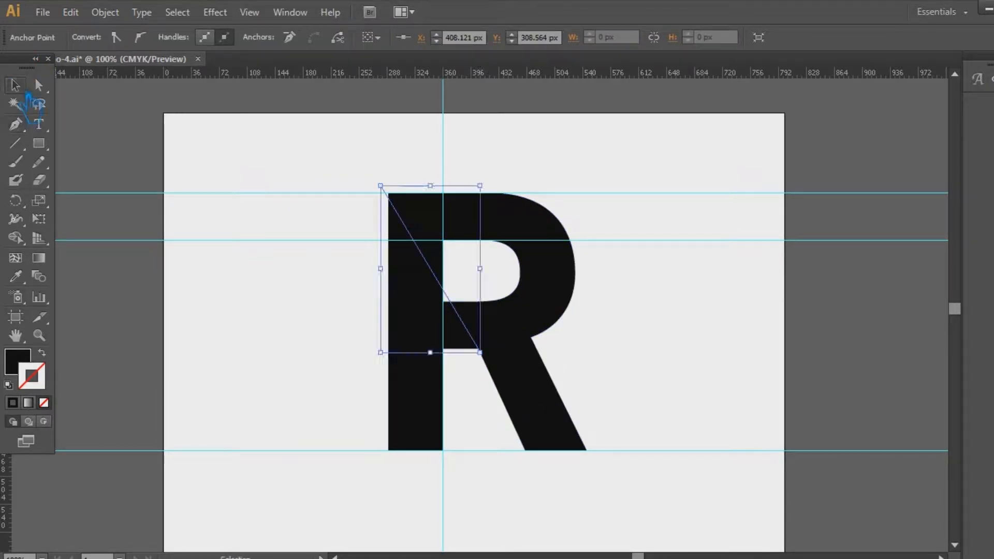
click(605, 353)
Examine at high magnification how the diagonal line's lower end meets the inner corner of the leg.
drag(634, 478, 319, 132)
key(ctrl+equal)
key(ctrl+equal)
key(ctrl+equal)
key(ctrl+equal)
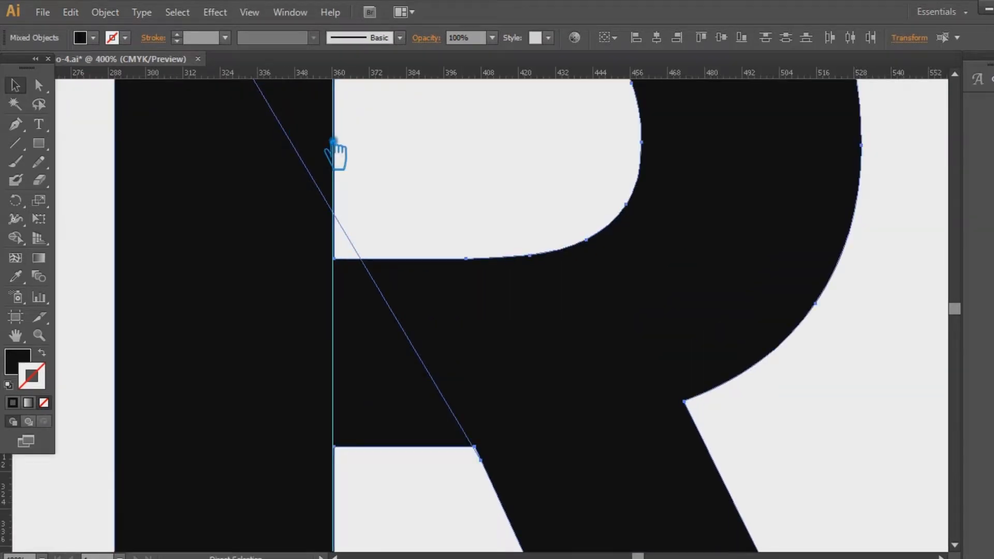
drag(471, 354, 412, 221)
key(ctrl+equal)
key(ctrl+equal)
key(ctrl+equal)
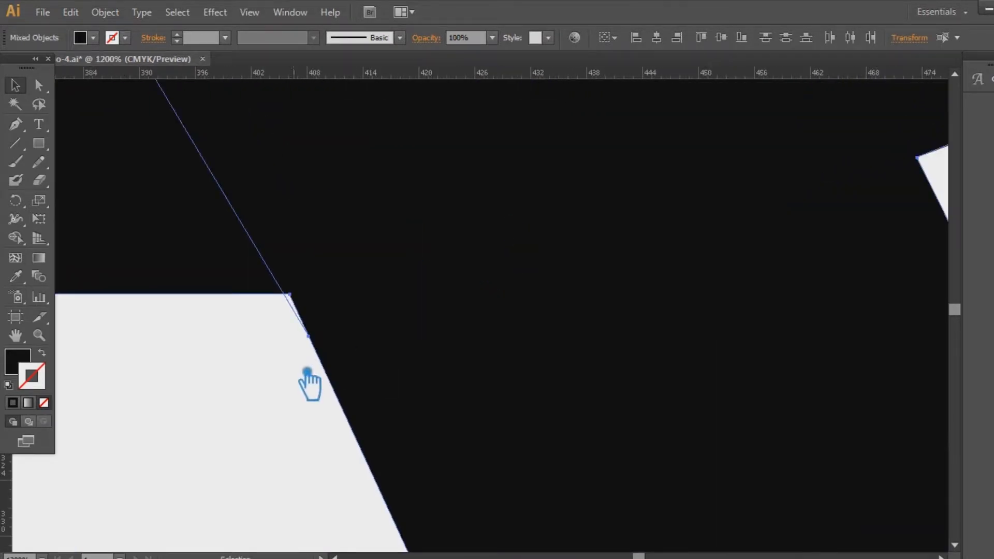
key(ctrl+minus)
key(ctrl+minus)
key(ctrl+minus)
key(ctrl+minus)
key(ctrl+minus)
key(ctrl+minus)
key(ctrl+minus)
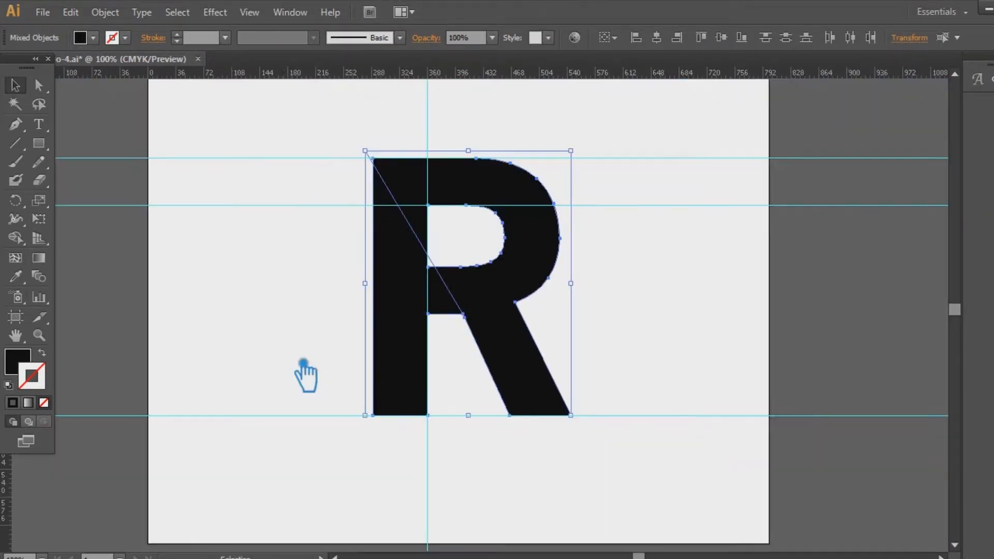
Divide the R along the diagonal line with Pathfinder.
click(639, 344)
drag(635, 337, 308, 178)
key(ctrl+shift+F9)
click(868, 452)
key(ctrl+shift+F9)
click(686, 363)
Ungroup the divided pieces and delete the stem piece below the diagonal cut.
click(393, 316)
right_click(381, 309)
click(424, 400)
click(422, 333)
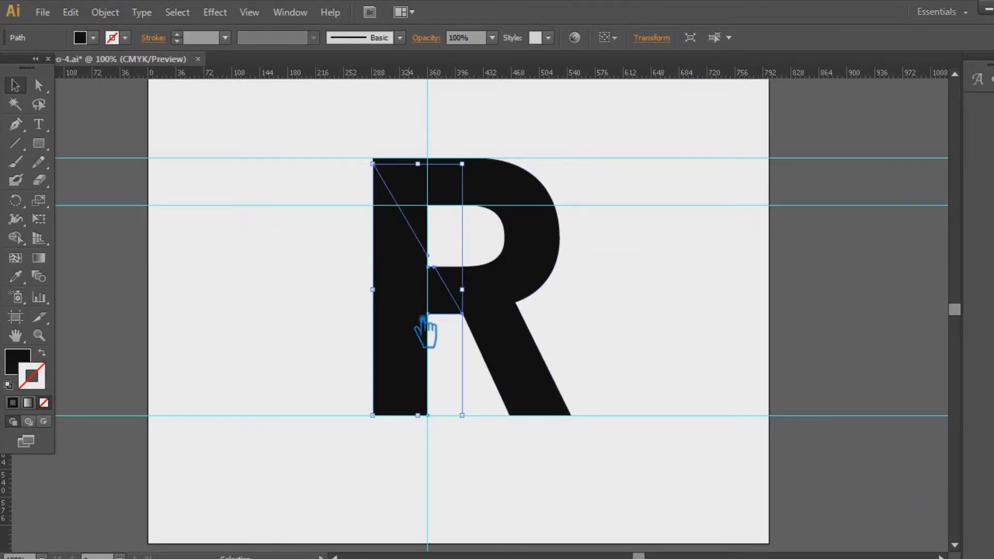
key(Delete)
Delete the two extra anchor points on the leg's inner edge so that it runs straight.
key(ctrl+equal)
key(ctrl+equal)
key(ctrl+equal)
drag(453, 339, 488, 399)
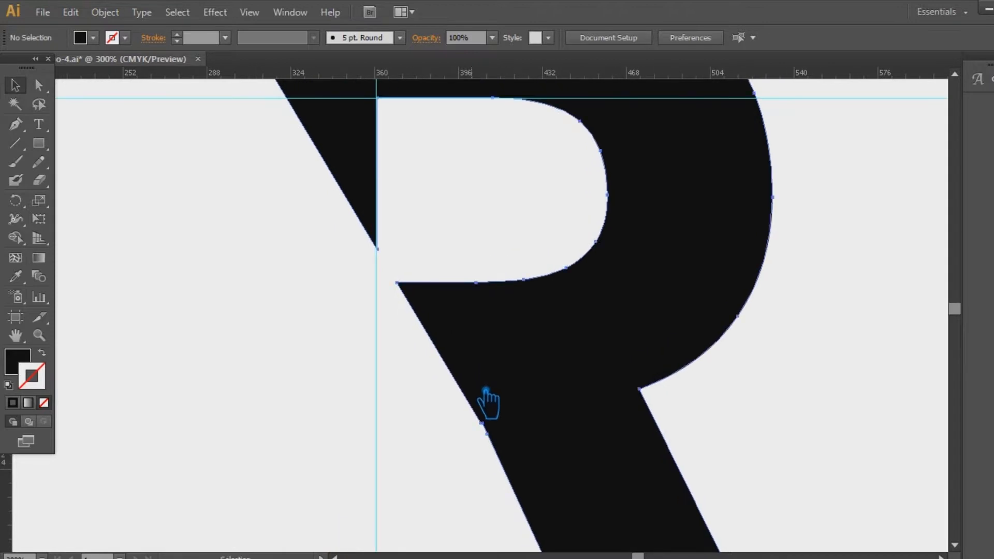
click(466, 405)
drag(15, 124, 88, 157)
click(496, 429)
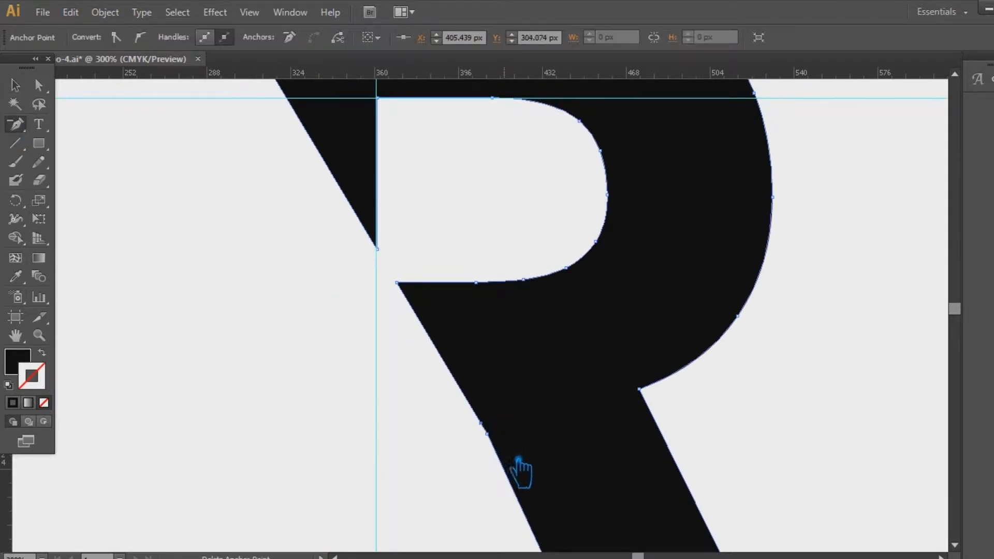
click(486, 434)
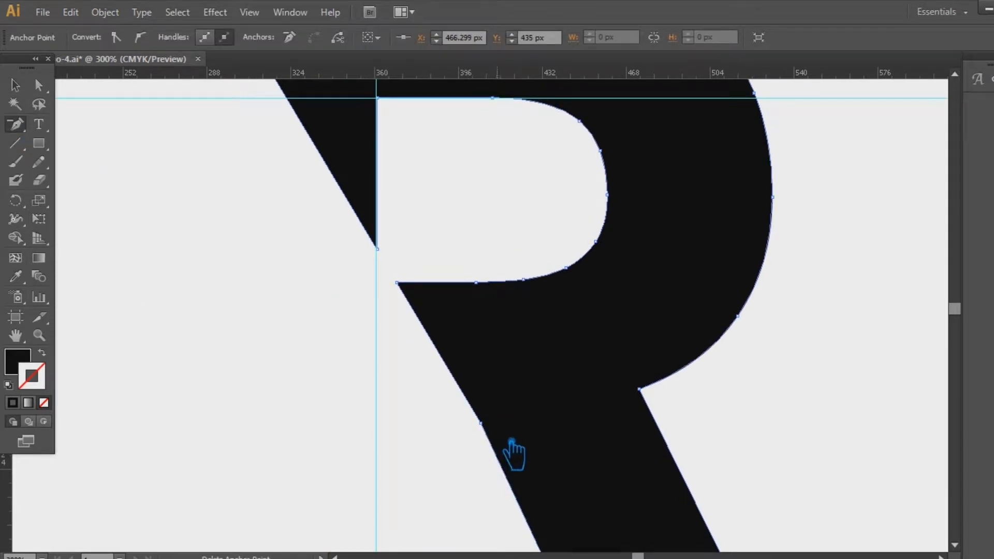
click(484, 426)
drag(288, 295, 322, 468)
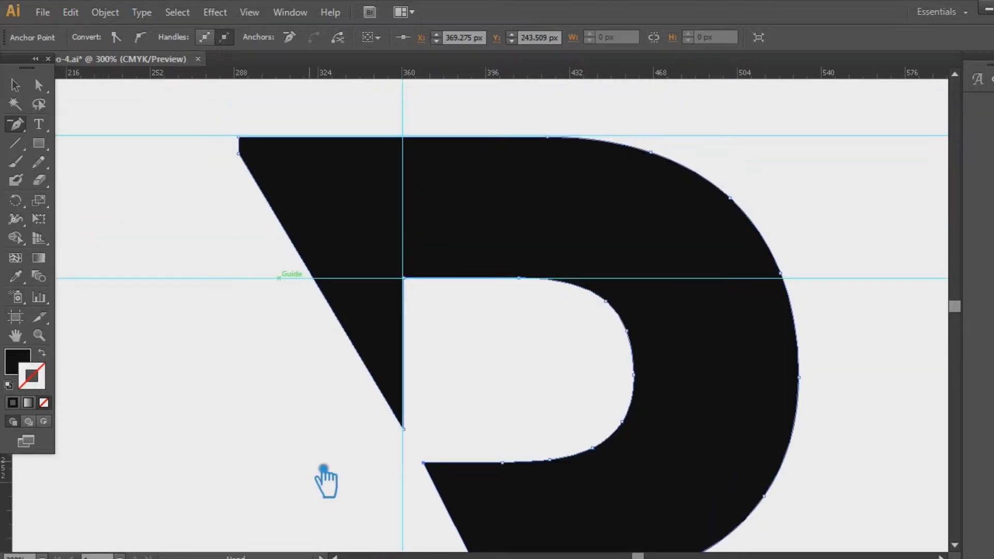
click(405, 431)
click(415, 397)
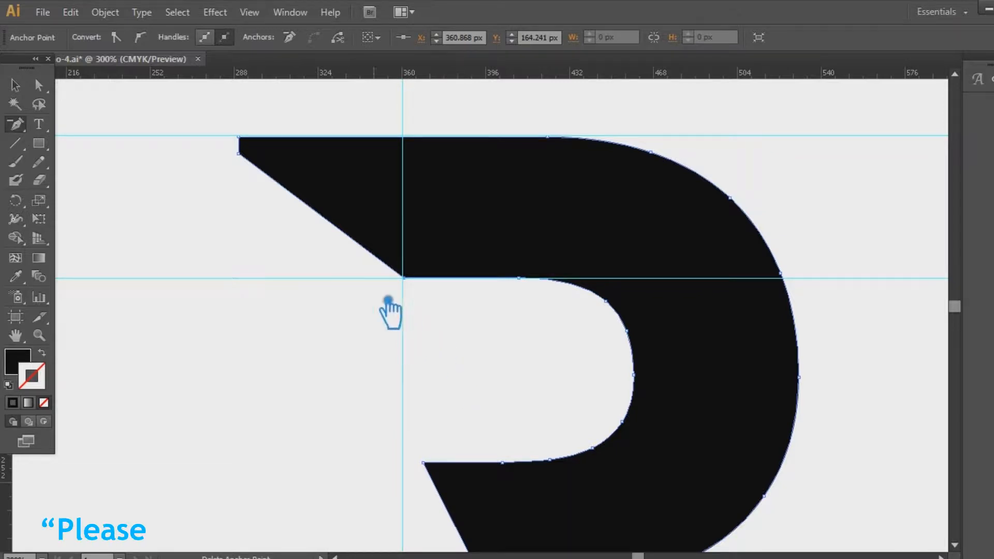
click(240, 153)
key(ctrl+z)
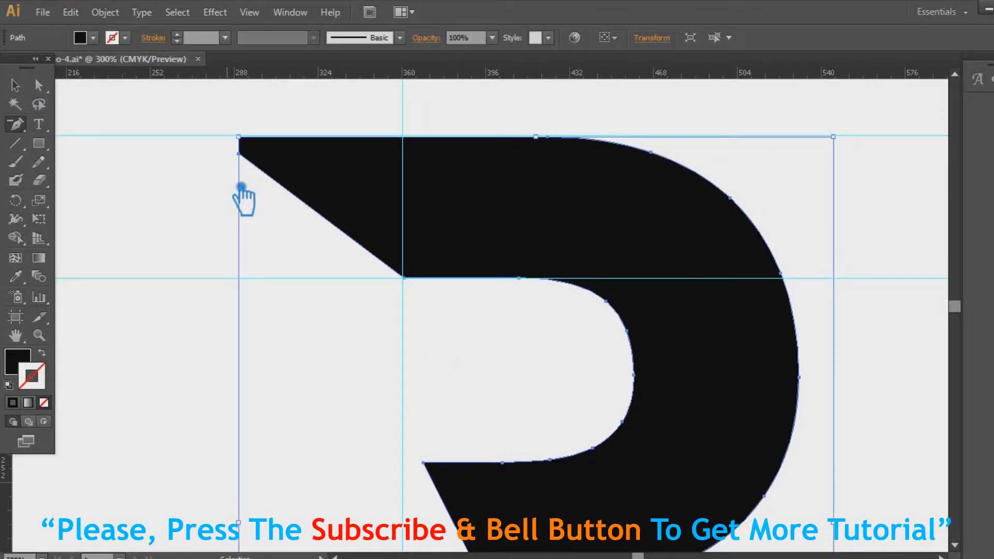
click(239, 201)
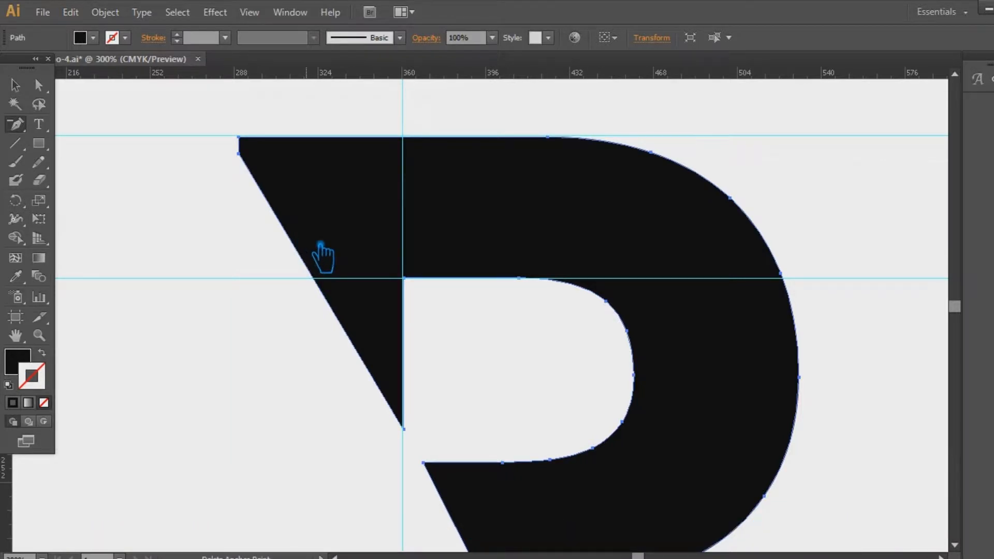
Move the lower anchor at the top bar's left end up onto the top guide to form a sharp corner.
key(a)
drag(247, 155, 239, 143)
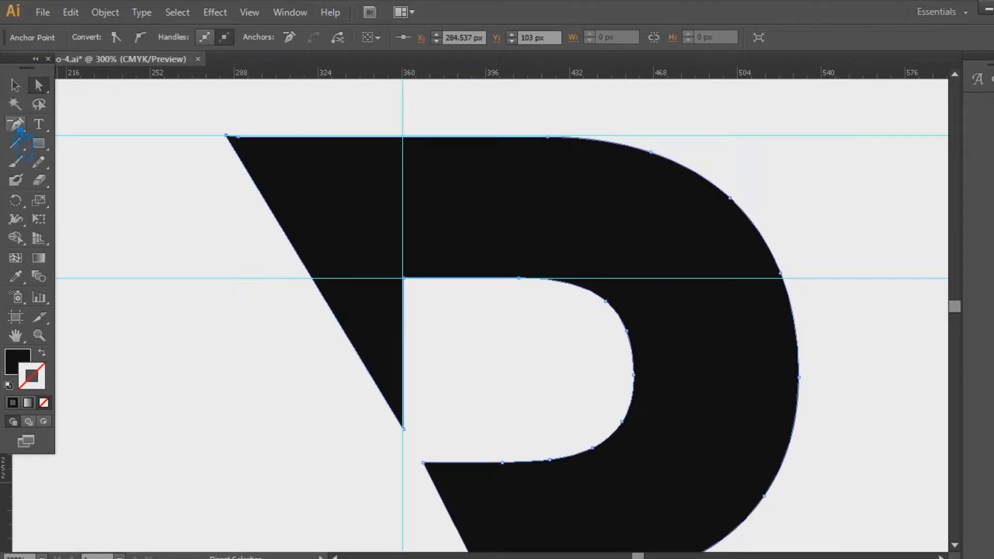
click(16, 85)
click(146, 325)
Add an anchor point where the slanted edge crosses the middle guide and delete the pointed tip's anchor below it.
click(371, 333)
drag(15, 124, 56, 122)
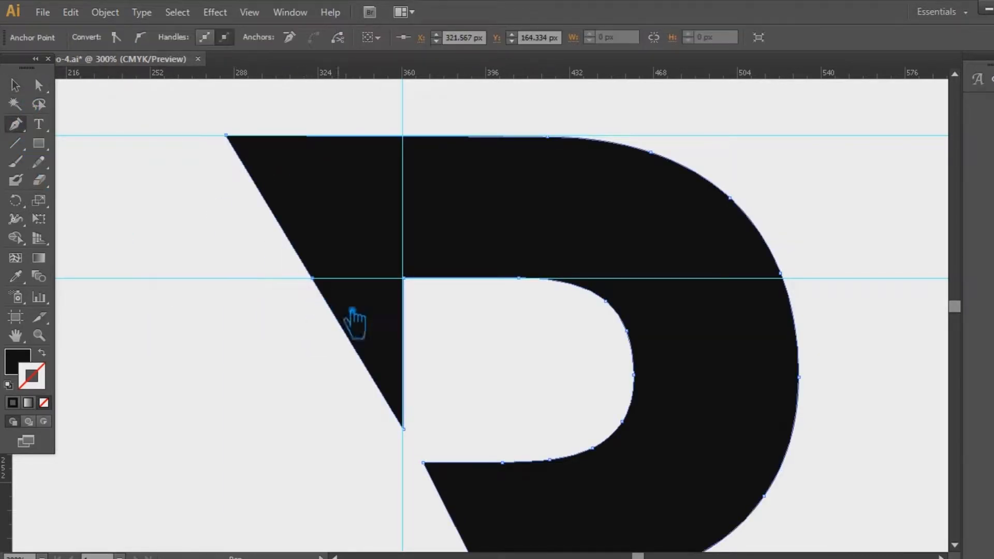
click(404, 428)
key(y)
key(ctrl+shift+a)
click(15, 85)
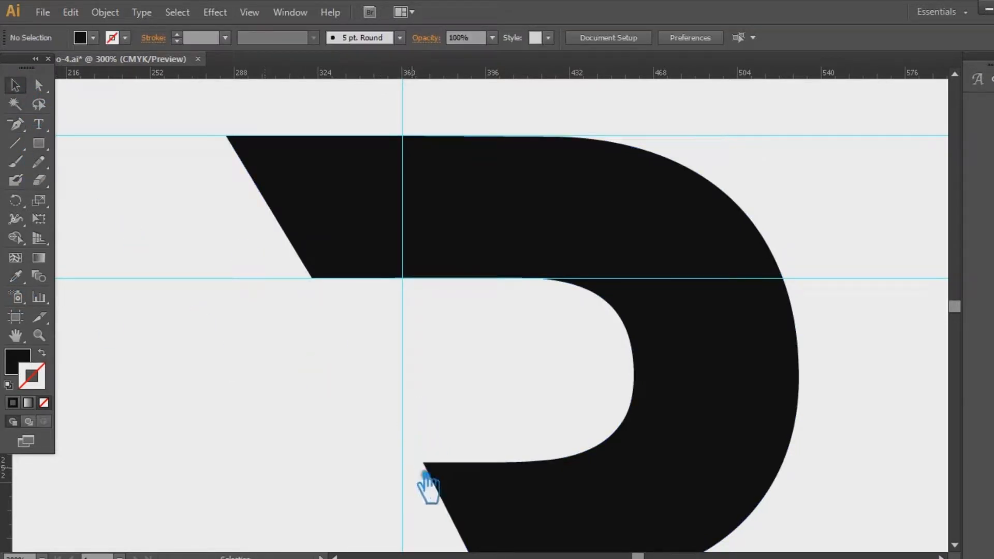
click(422, 463)
key(Delete)
key(ctrl+1)
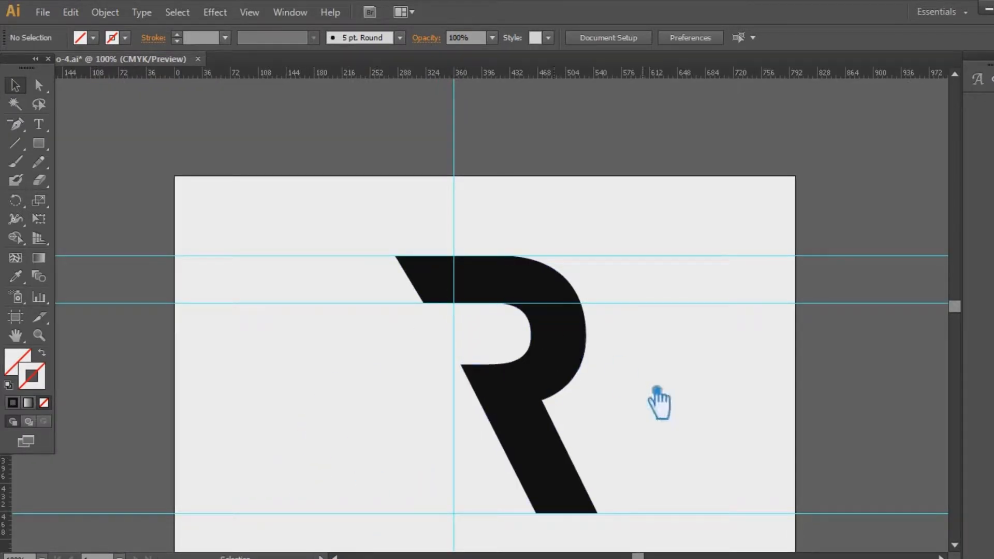
Narrow the R's leg by nudging the upper and lower anchors of its outer edge to the left.
key(a)
click(553, 407)
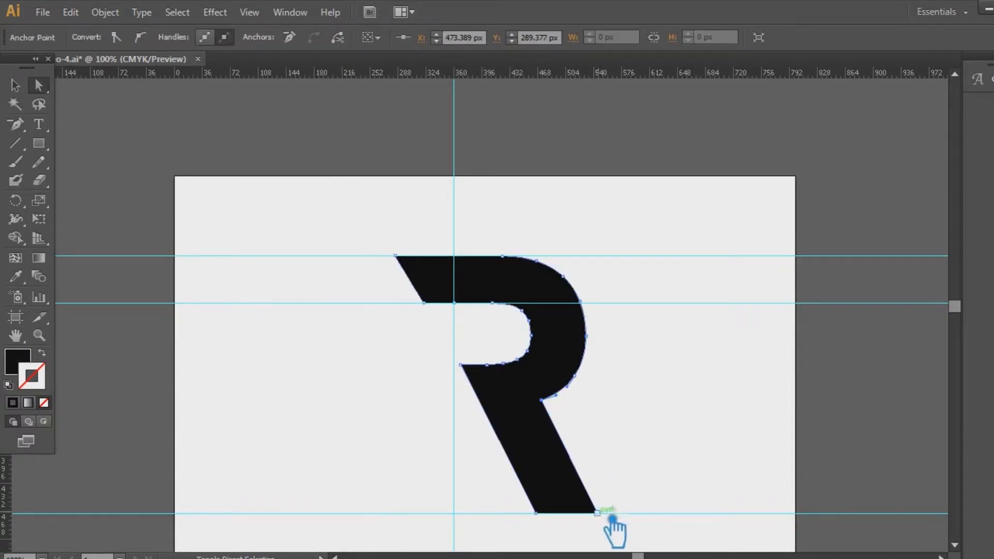
shift+click(597, 513)
key(Left)
key(Left)
key(Left)
key(Left)
key(Left)
key(Left)
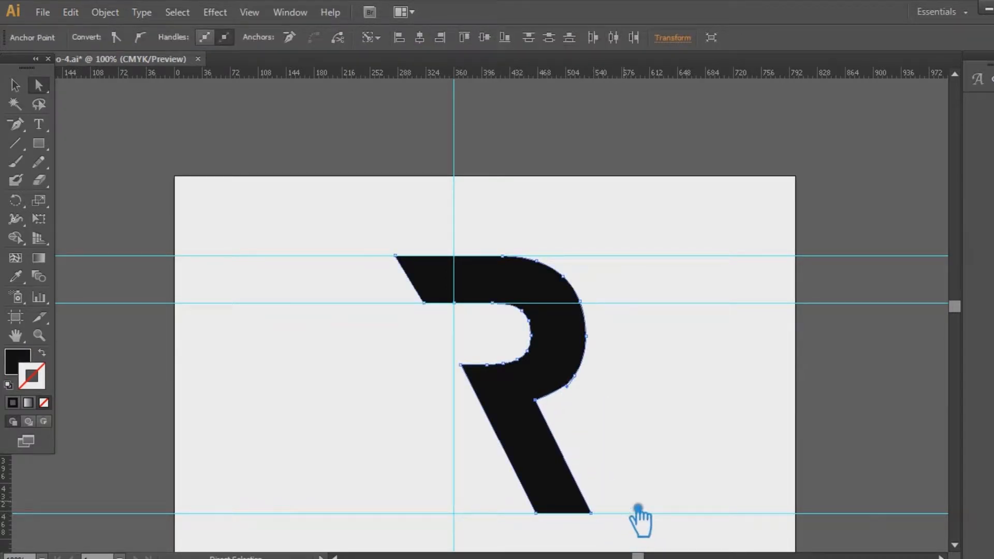
click(638, 510)
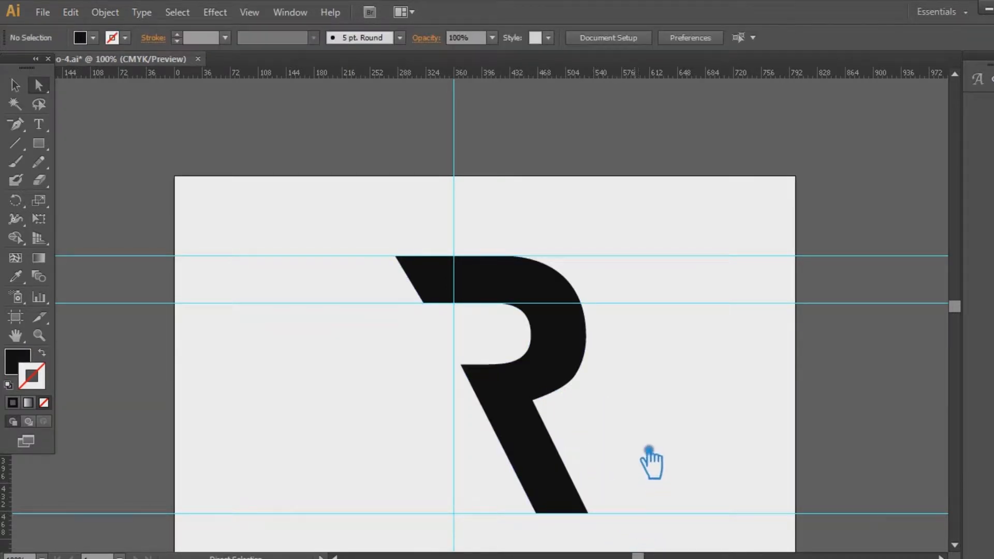
Undo the last few leftward nudges of the leg's outer edge and deselect the shape.
key(ctrl+z)
click(647, 428)
key(ctrl+z)
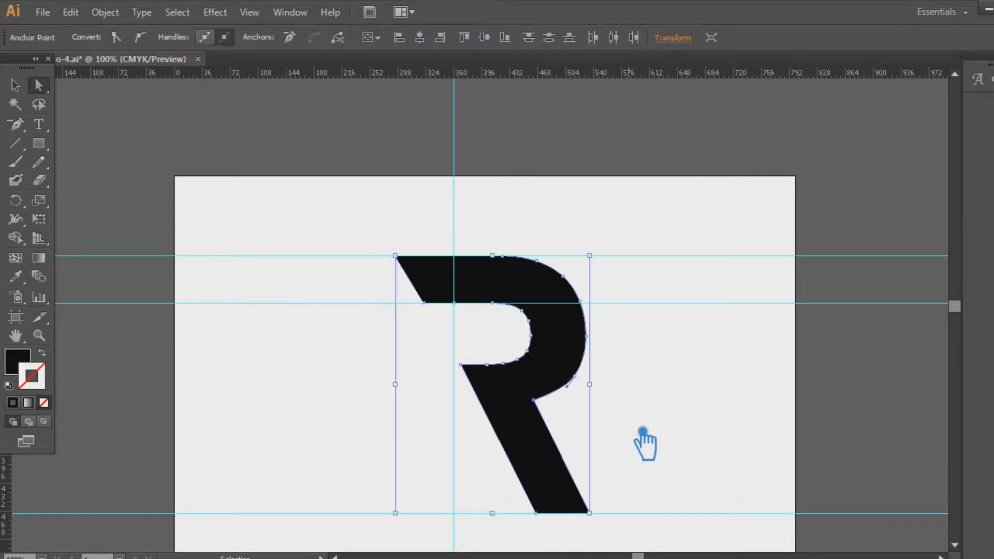
click(643, 434)
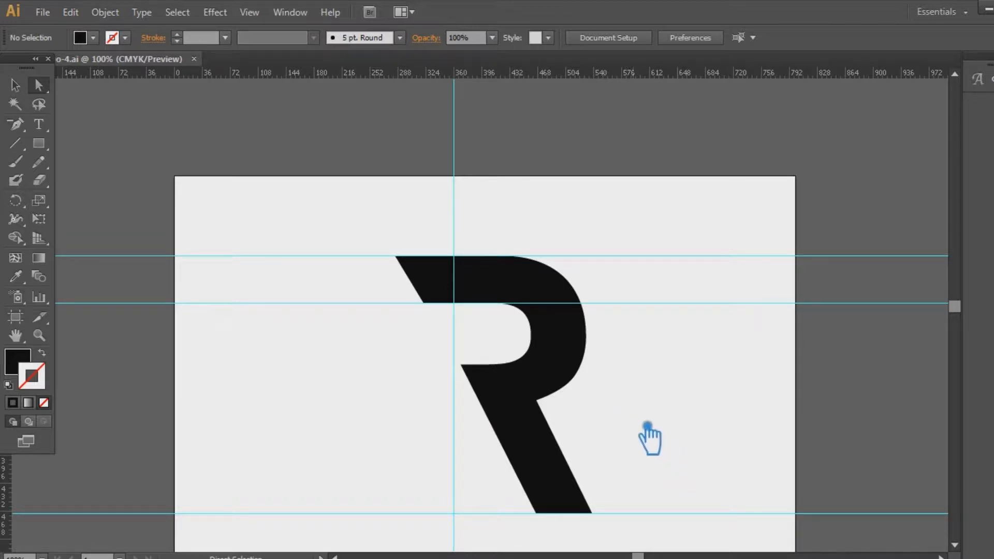
Create an eight-sided polygon with a 50 px radius beside the R.
drag(48, 149, 98, 197)
click(327, 322)
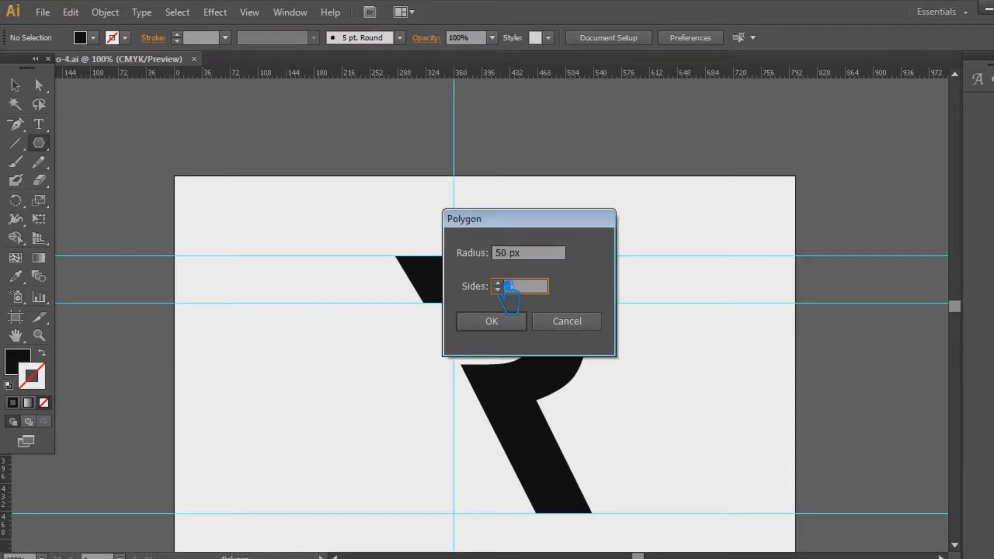
click(513, 326)
key(v)
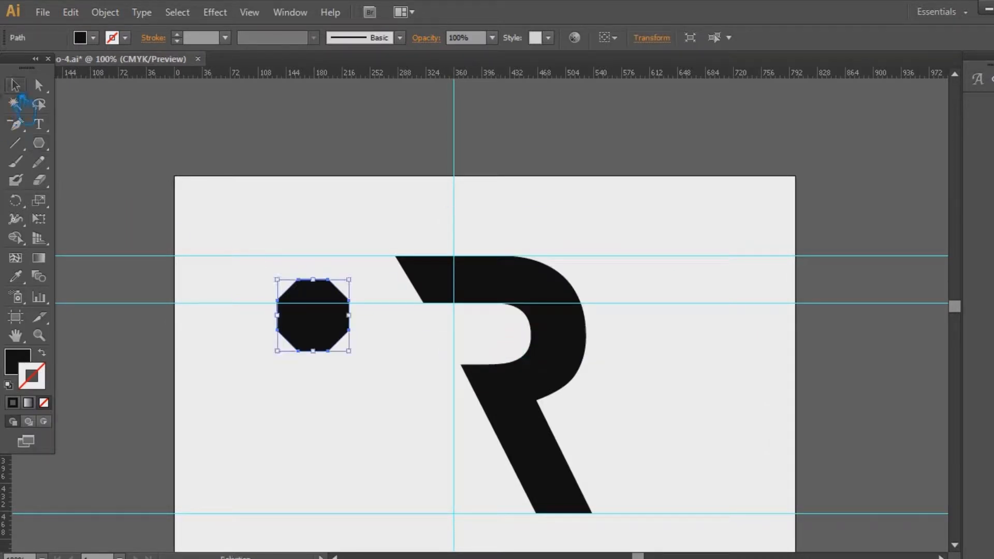
Scale the octagon up until it covers the whole R and position it with its bottom edge on the bottom guide.
drag(362, 357, 437, 440)
drag(334, 342, 503, 383)
drag(606, 479, 659, 528)
drag(576, 461, 623, 451)
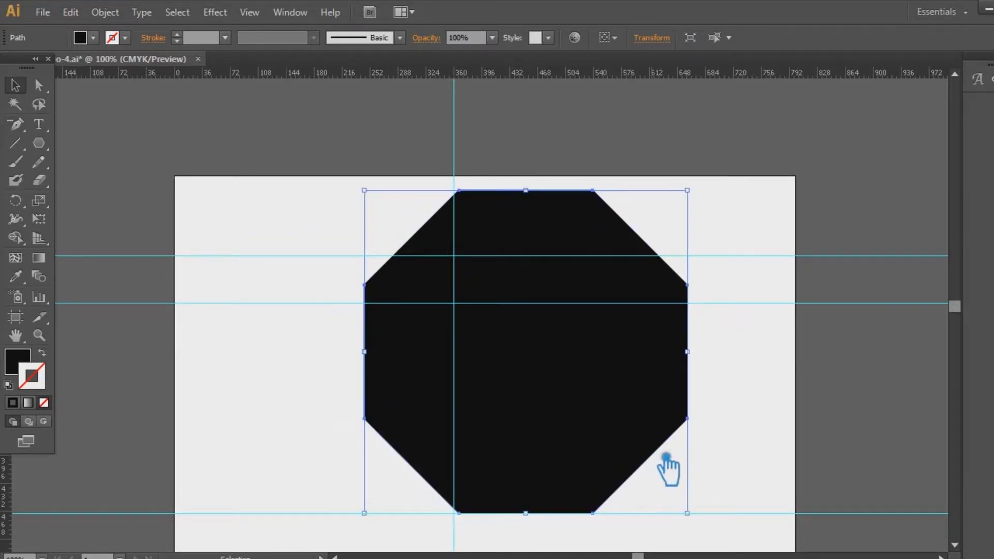
Fill the octagon with the dark grey 4f4d4d and send it behind the R.
key(ctrl)
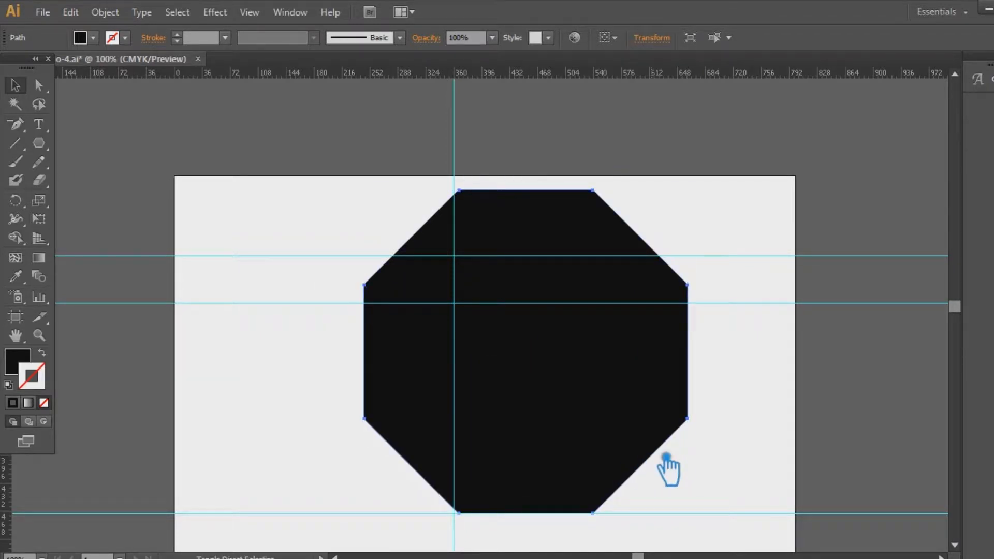
double_click(21, 365)
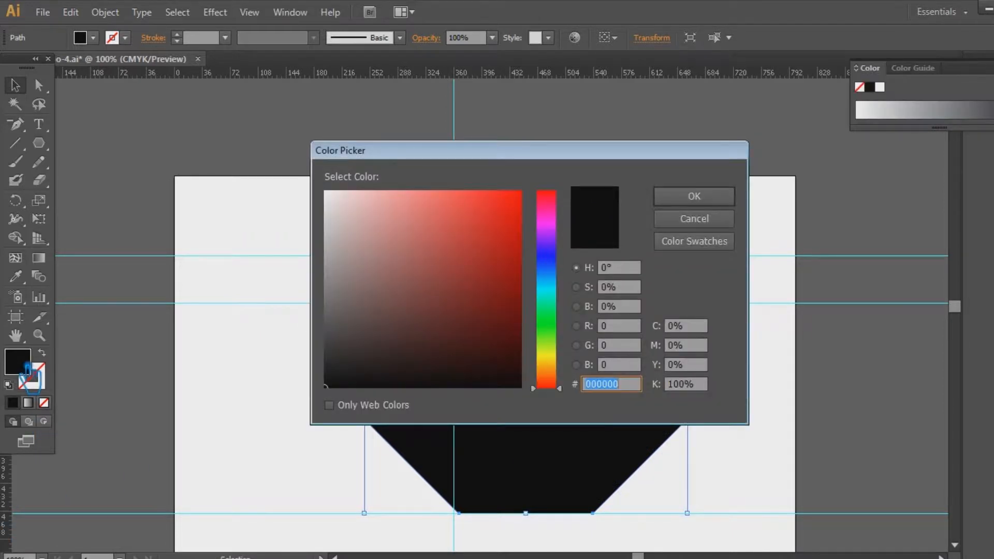
drag(341, 360, 332, 328)
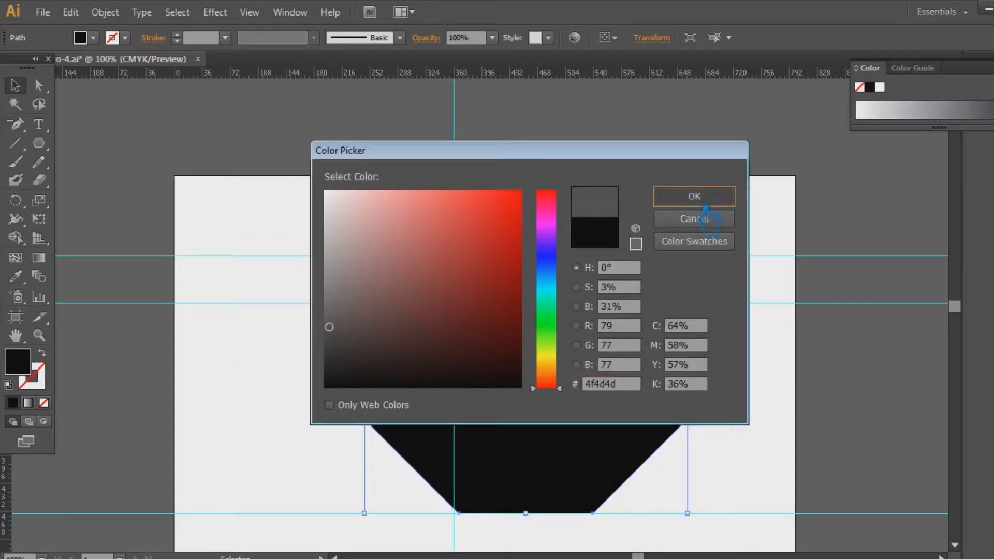
click(693, 196)
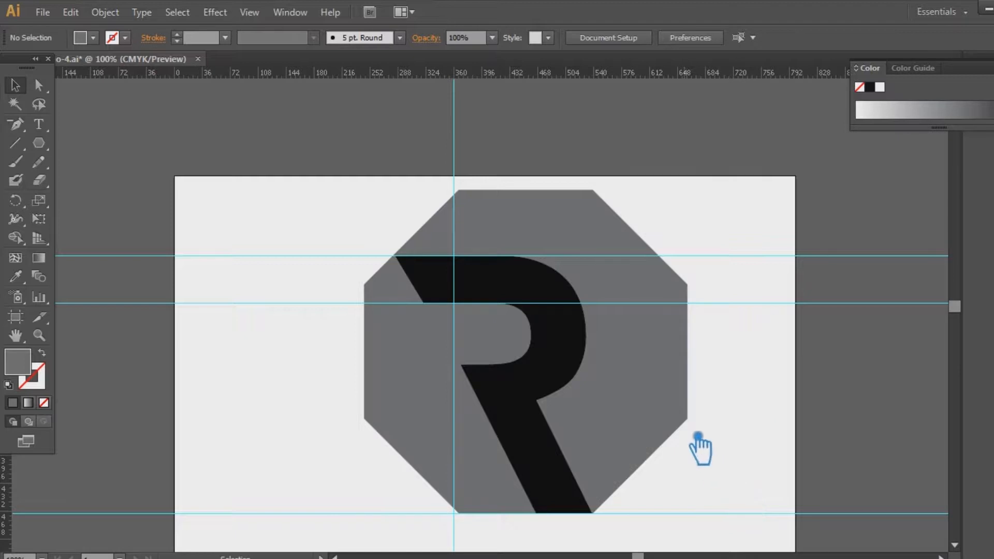
Resize the octagon proportionally until the R's upper tip meets its sloped edge and the leg's outer foot meets its bottom corner.
drag(697, 200, 675, 238)
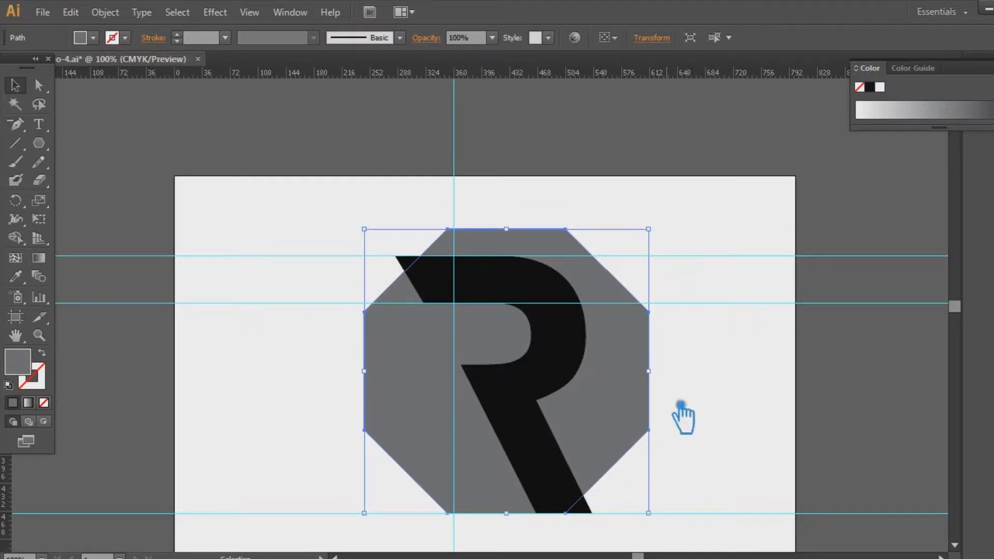
drag(650, 229, 715, 203)
click(756, 401)
Align the R and the octagon to each other by their horizontal and vertical centres.
drag(685, 548, 325, 185)
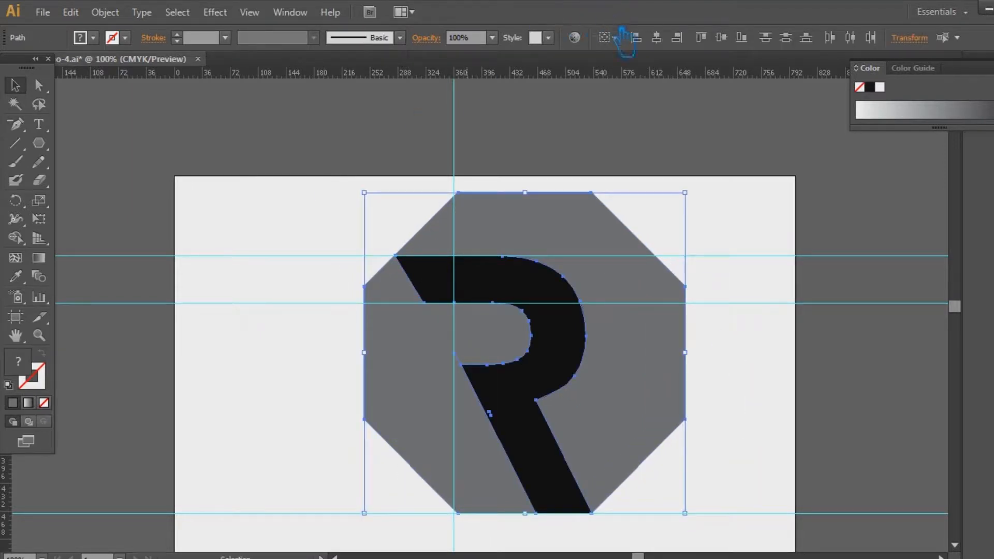
click(656, 38)
click(721, 38)
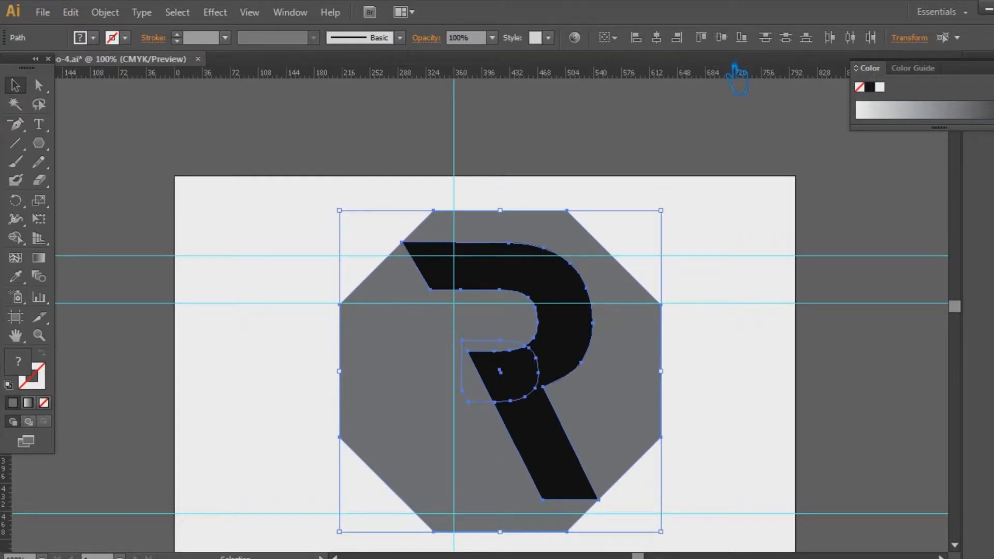
click(756, 429)
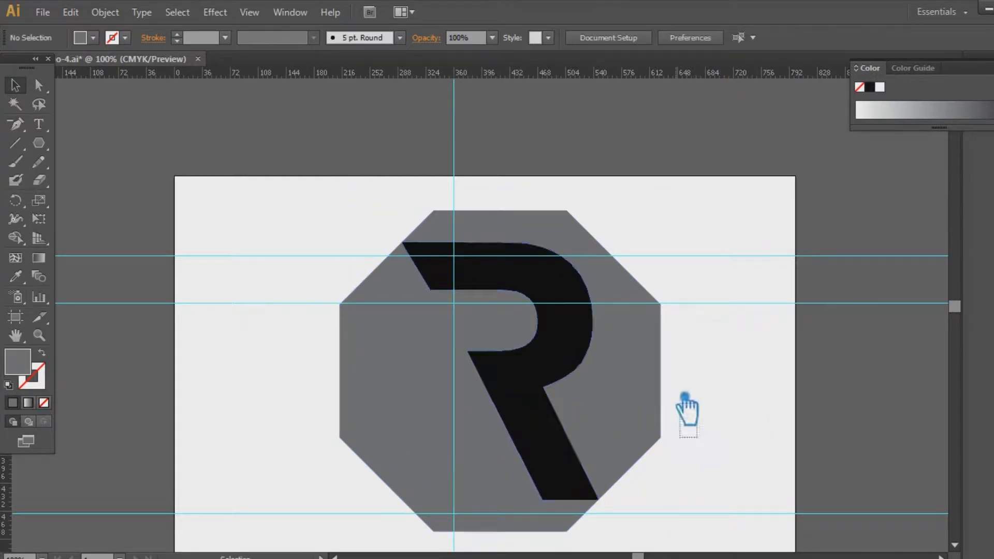
Move the R and octagon off to the side and delete the leftover unfilled counter path of the letter.
click(589, 346)
drag(589, 345, 937, 299)
drag(595, 440, 311, 222)
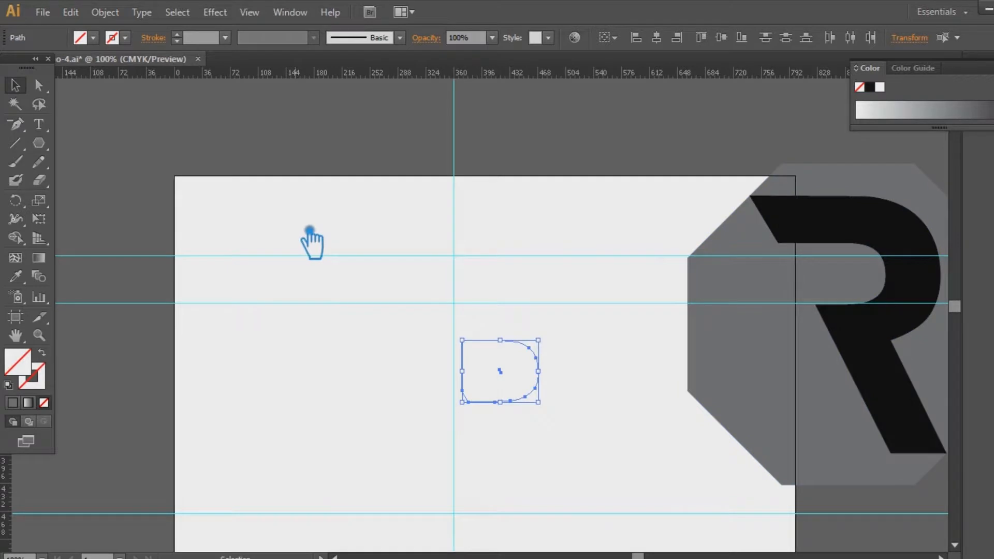
key(Delete)
Move the octagon and the R together back onto the middle of the artboard.
drag(633, 174, 854, 316)
drag(907, 384, 526, 475)
drag(693, 456, 677, 366)
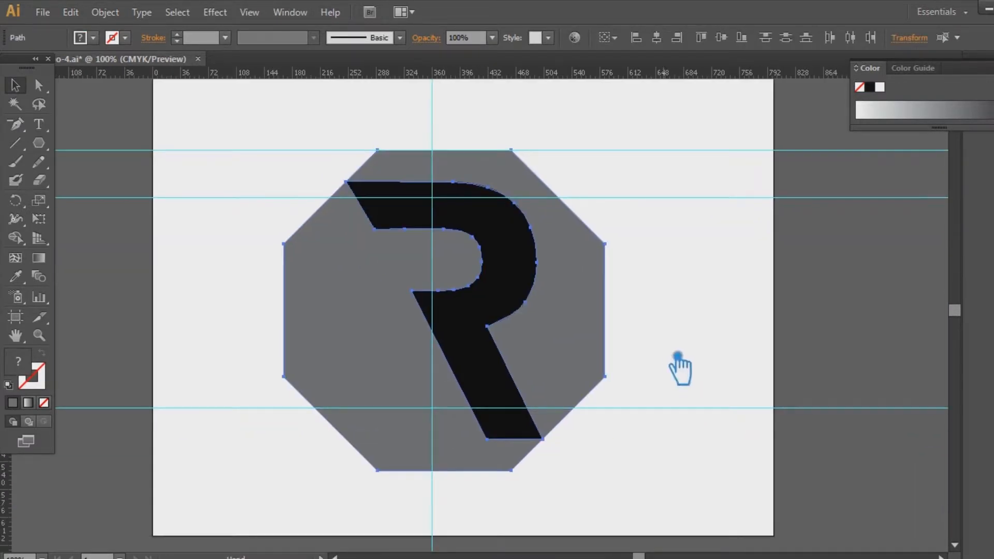
click(730, 319)
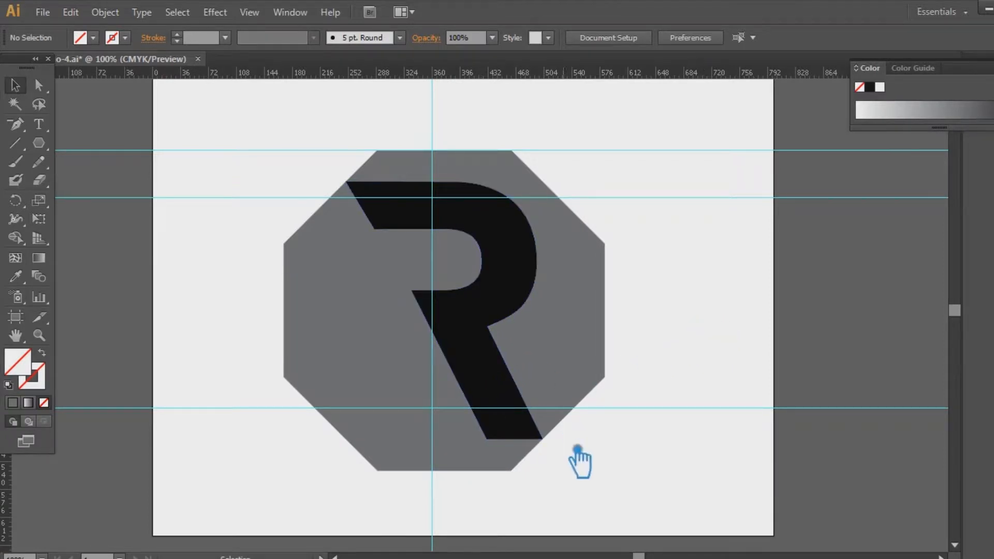
Reposition the R and octagon together so the R fits between the top and bottom guides.
click(455, 344)
drag(488, 369, 476, 341)
click(748, 365)
Move only the octagon up and to the right until its bottom edge sits at the bottom guide.
click(541, 178)
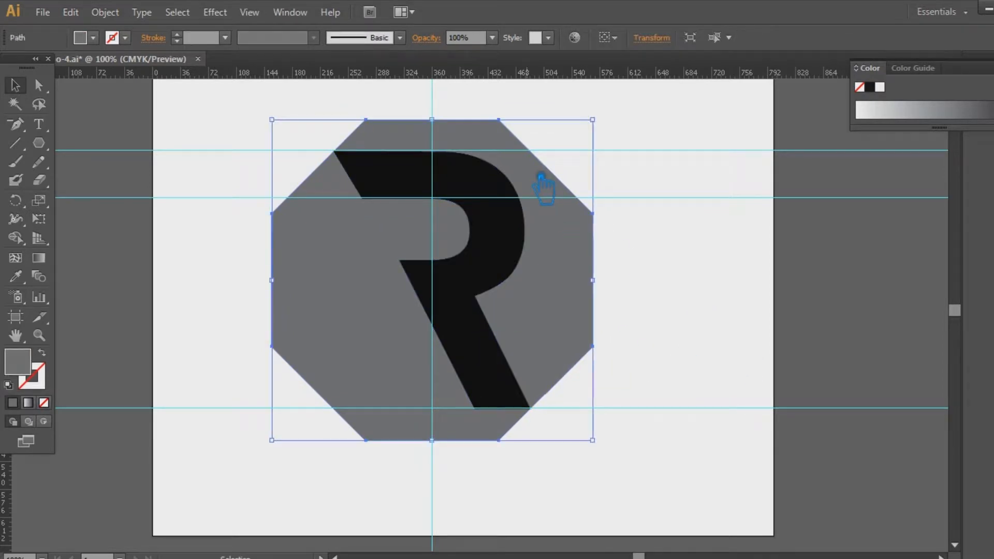
drag(556, 181, 593, 176)
mouse_move(600, 331)
mouse_down()
mouse_move(599, 344)
mouse_move(613, 344)
mouse_up()
click(688, 373)
Fine-tune the position of the octagon and the R so their bottom edges lie exactly on the bottom guide.
key(ctrl+plus)
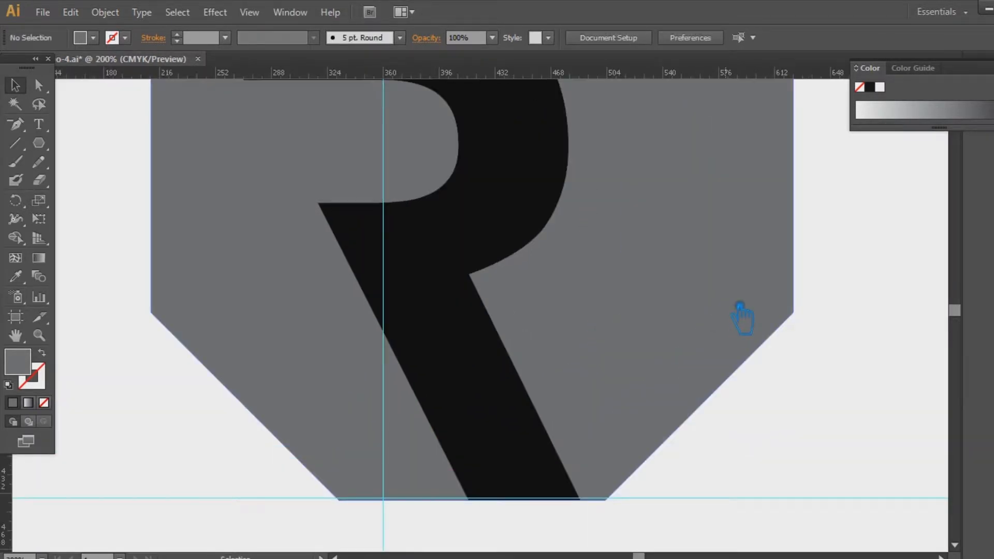
click(603, 505)
mouse_move(508, 459)
mouse_down()
mouse_move(505, 451)
mouse_move(507, 459)
mouse_up()
click(865, 365)
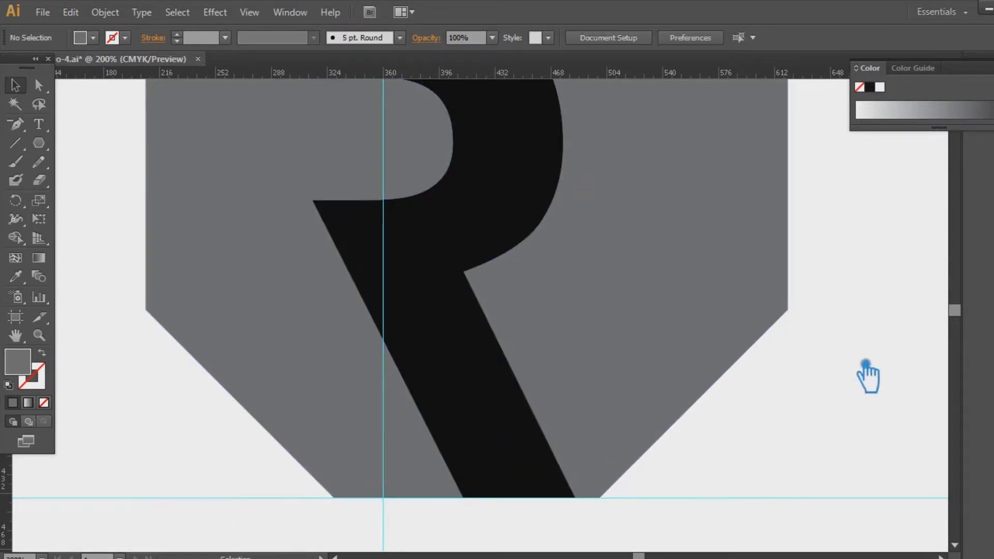
key(ctrl+1)
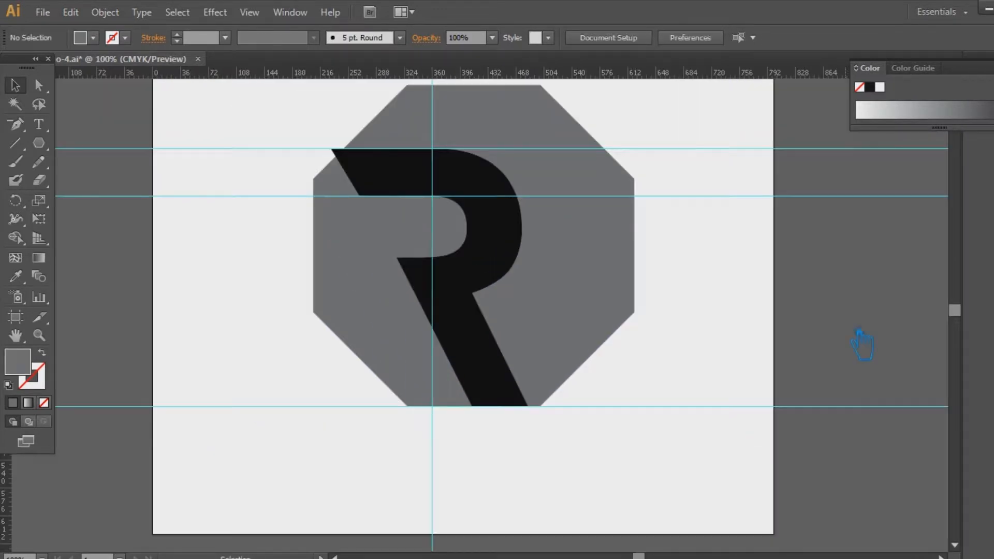
Nudge the octagon left until its lower-right bottom corner meets the foot of the R's leg.
click(595, 346)
key(Left)
key(Left)
key(Left)
key(Left)
key(Left)
key(Left)
key(Left)
key(Left)
key(Left)
key(Left)
key(Left)
key(Left)
key(Left)
key(Left)
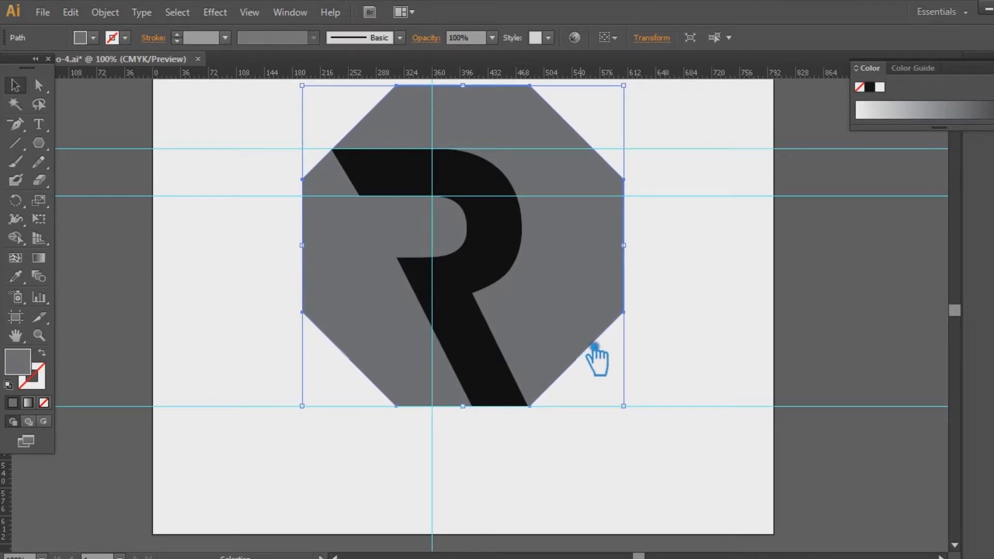
click(726, 297)
Split the overlapping R and octagon into separate pieces with the Pathfinder Divide operation.
drag(647, 422, 300, 166)
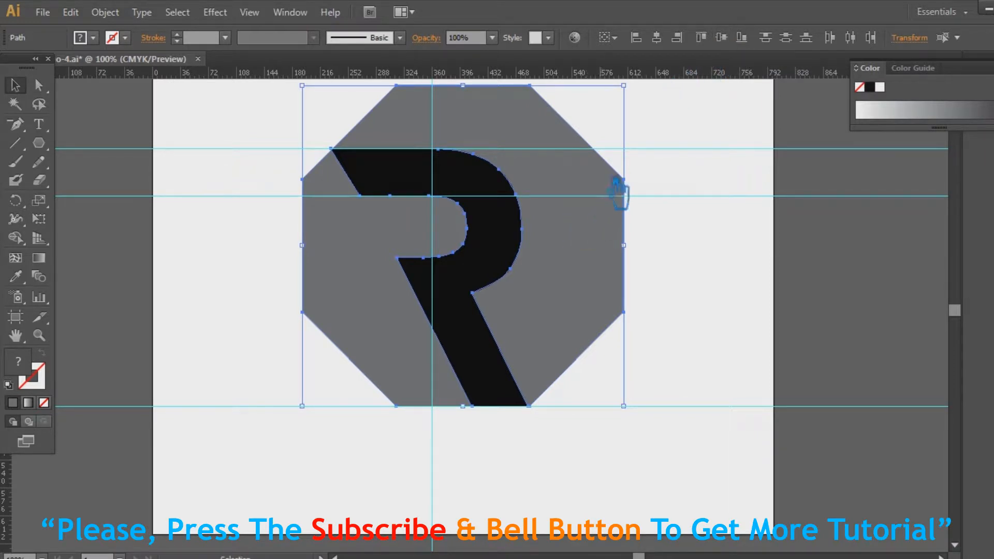
key(shift+ctrl+F9)
click(867, 455)
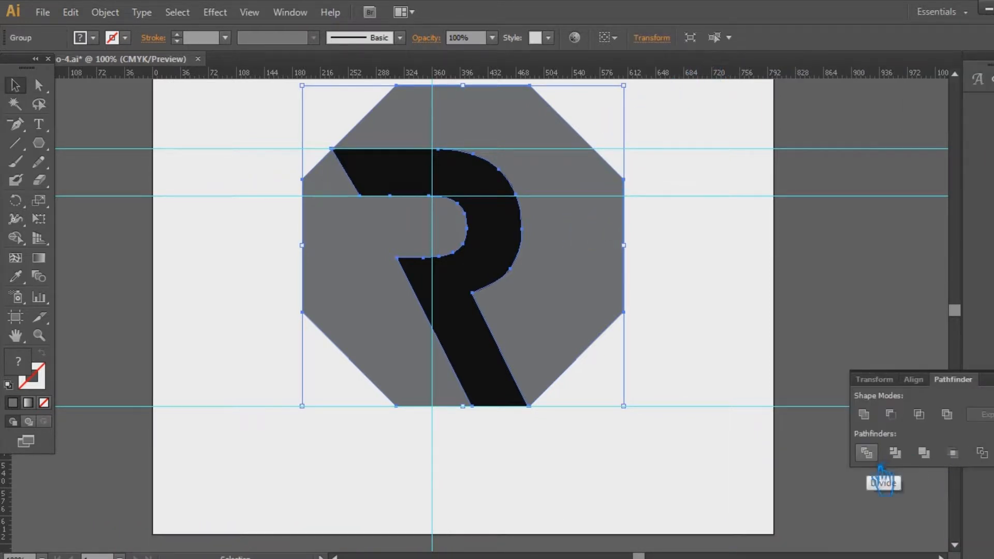
key(shift+ctrl+F9)
Ungroup the divided pieces and delete the black R-shaped piece from the octagon.
click(772, 272)
right_click(503, 244)
click(549, 337)
click(668, 275)
click(517, 238)
key(Delete)
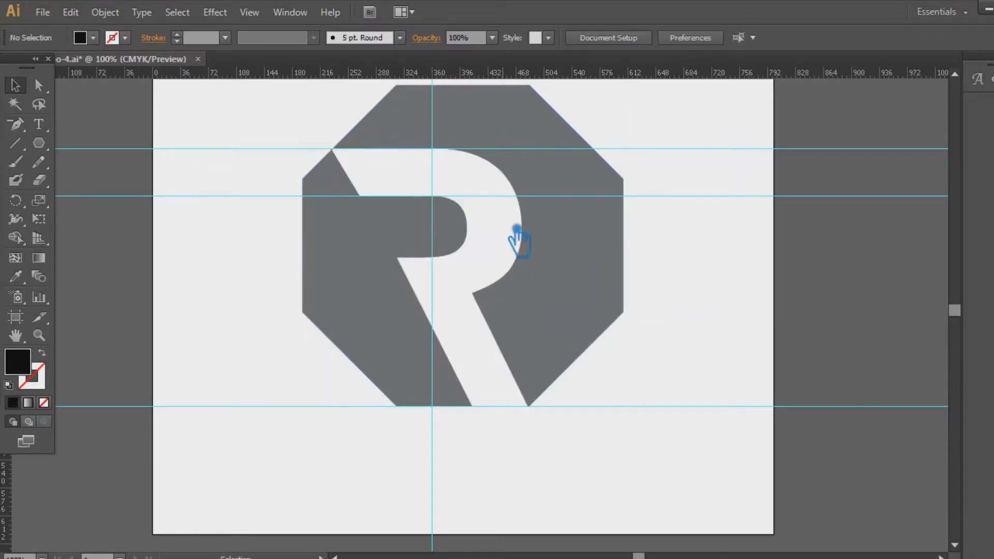
Fill the right-hand piece of the octagon with black.
click(606, 260)
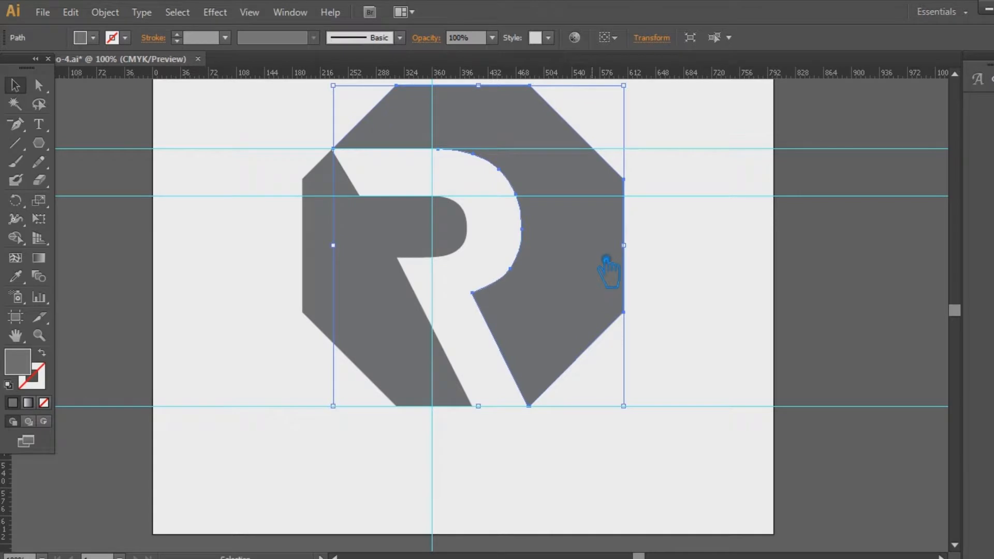
double_click(18, 361)
drag(363, 381, 324, 409)
click(694, 196)
Fill the left-hand piece of the octagon with the blue 18a0d6, switching its colour mode away from Grayscale.
click(337, 288)
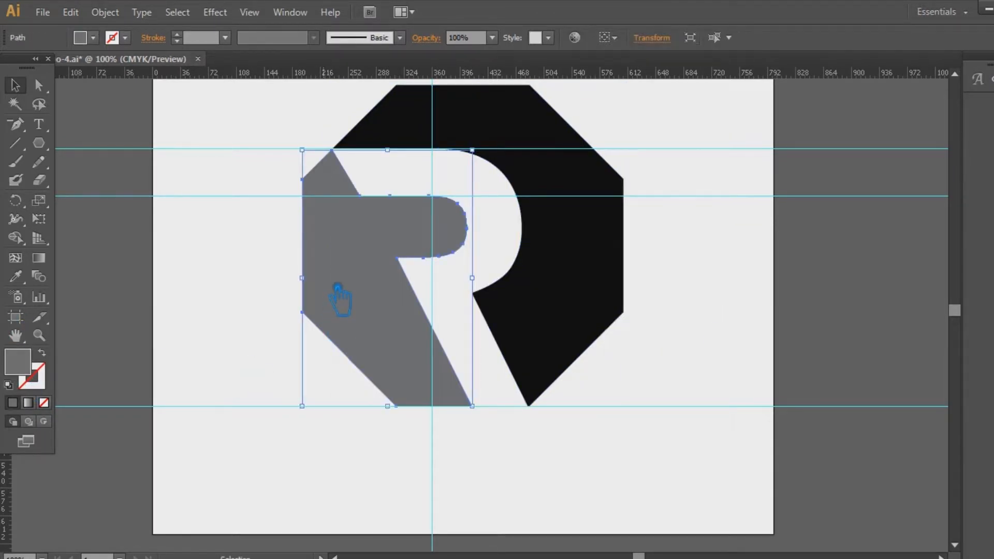
double_click(28, 369)
drag(563, 310, 562, 286)
mouse_move(516, 317)
mouse_down()
mouse_move(527, 322)
mouse_move(558, 268)
mouse_move(499, 222)
mouse_up()
click(700, 199)
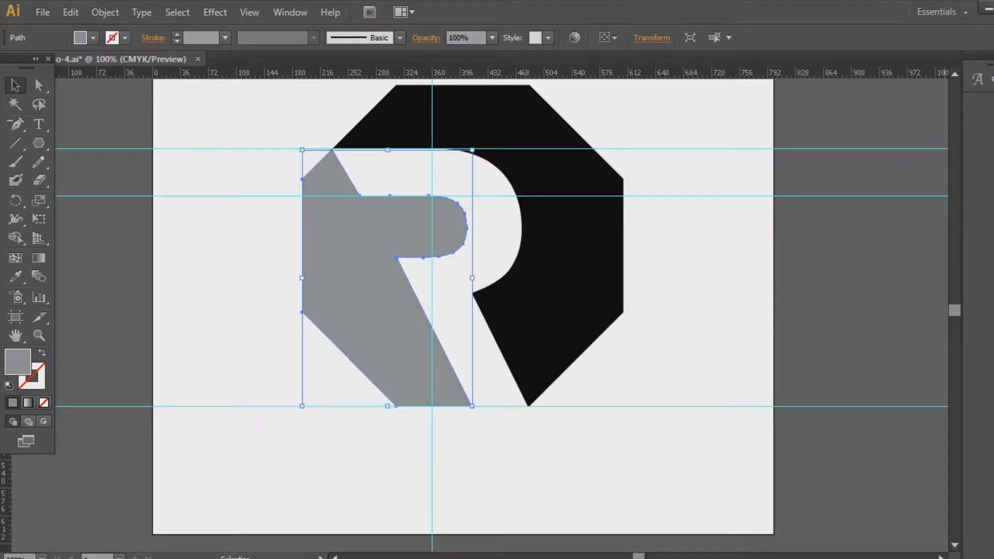
key(F6)
click(989, 61)
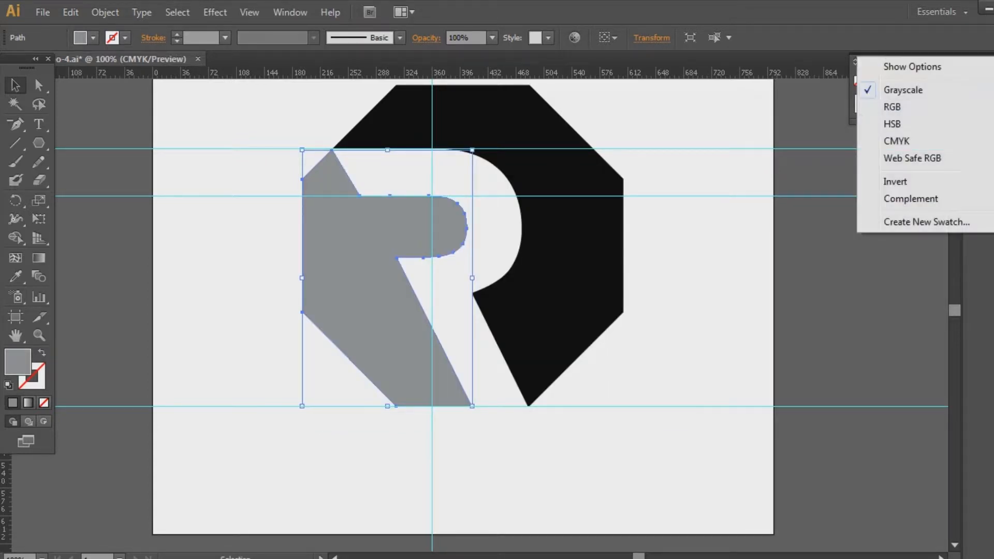
click(921, 124)
click(760, 262)
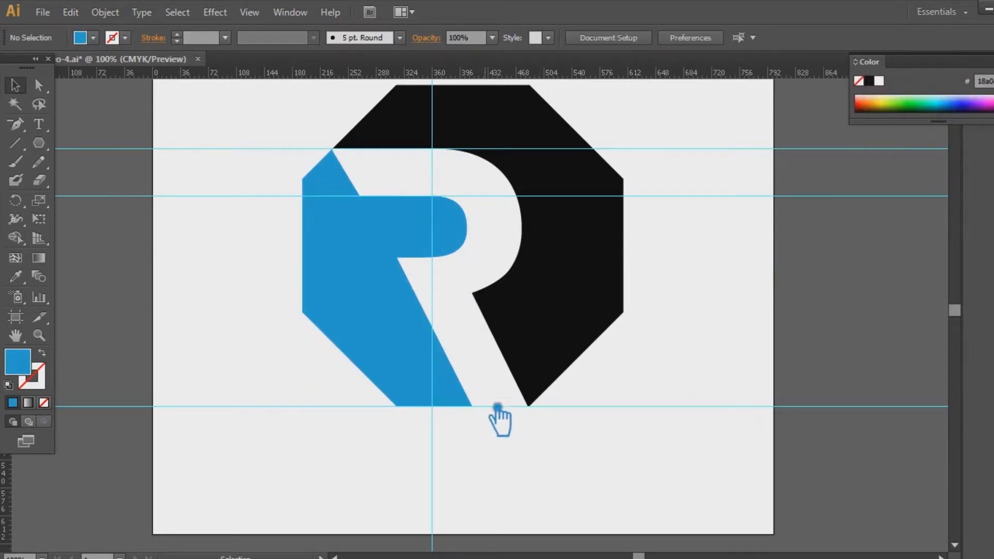
Darken the left-hand piece's fill to the teal blue 0a829e.
click(400, 351)
double_click(21, 365)
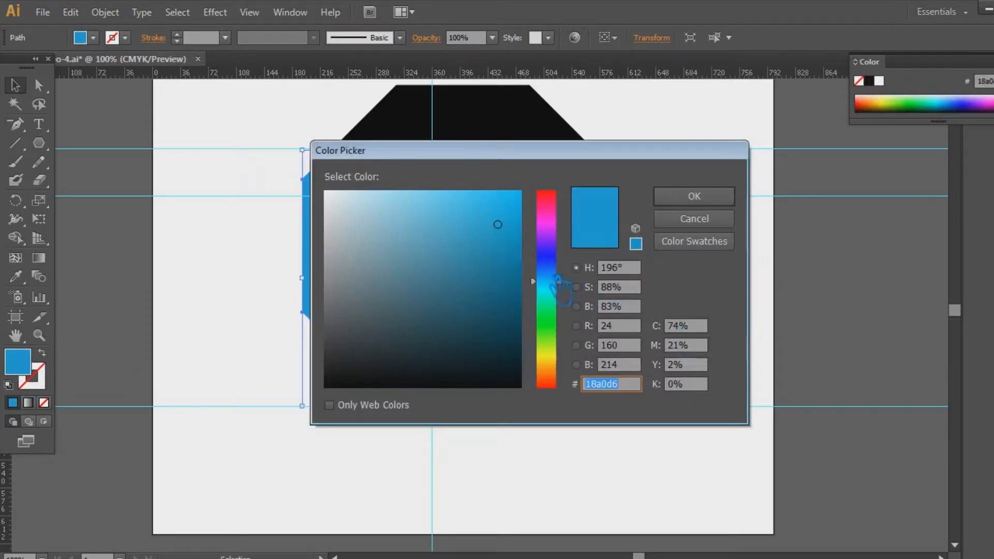
drag(514, 233, 508, 262)
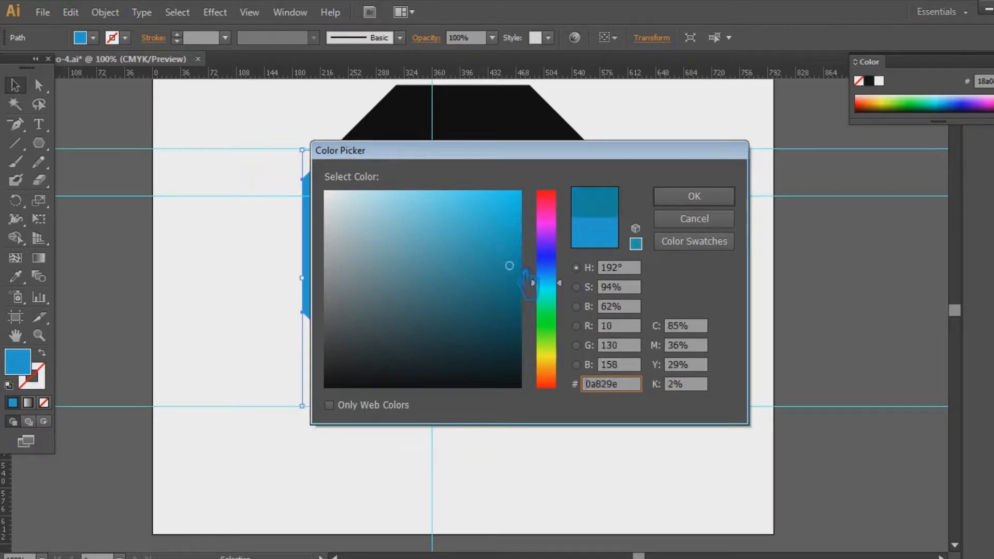
click(693, 197)
click(705, 333)
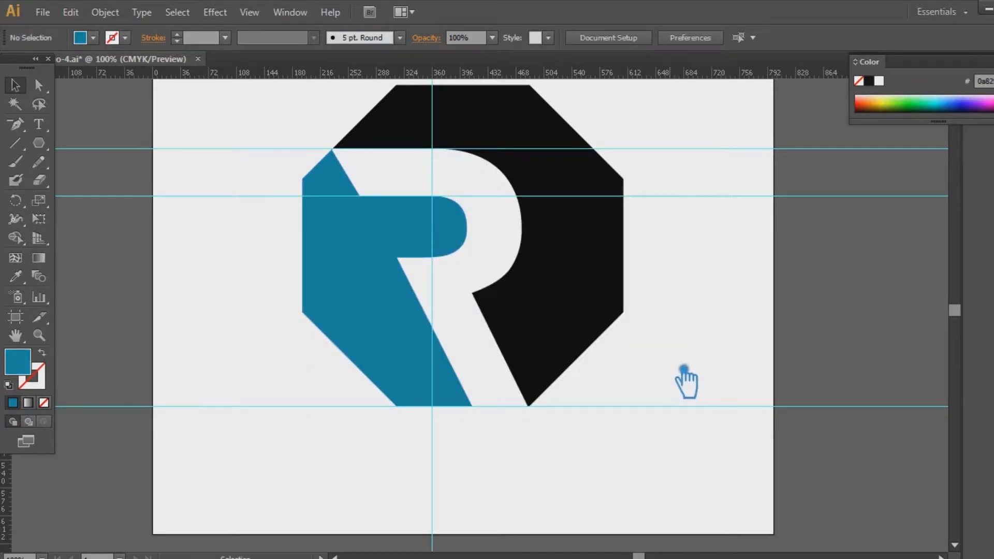
Draw a small octagon beside the black piece and place it against its right edge, directly below the second horizontal guide.
drag(683, 369, 686, 412)
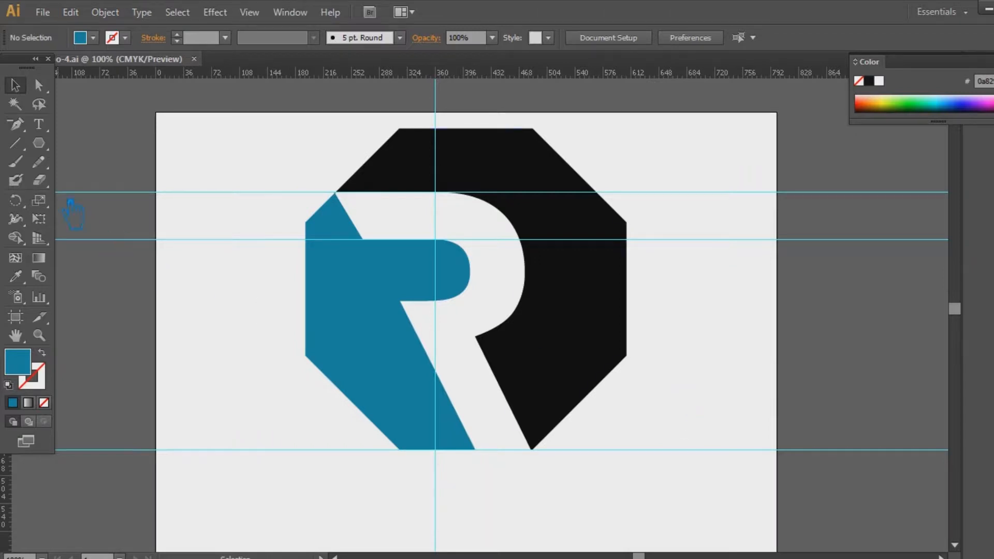
mouse_move(655, 285)
mouse_down()
mouse_move(664, 275)
mouse_move(670, 288)
mouse_up()
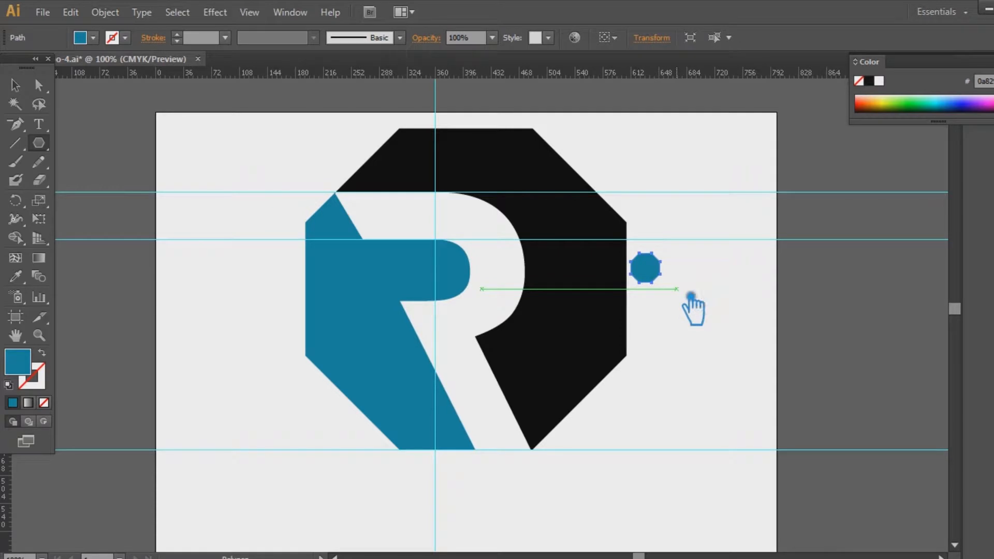
click(15, 85)
click(732, 286)
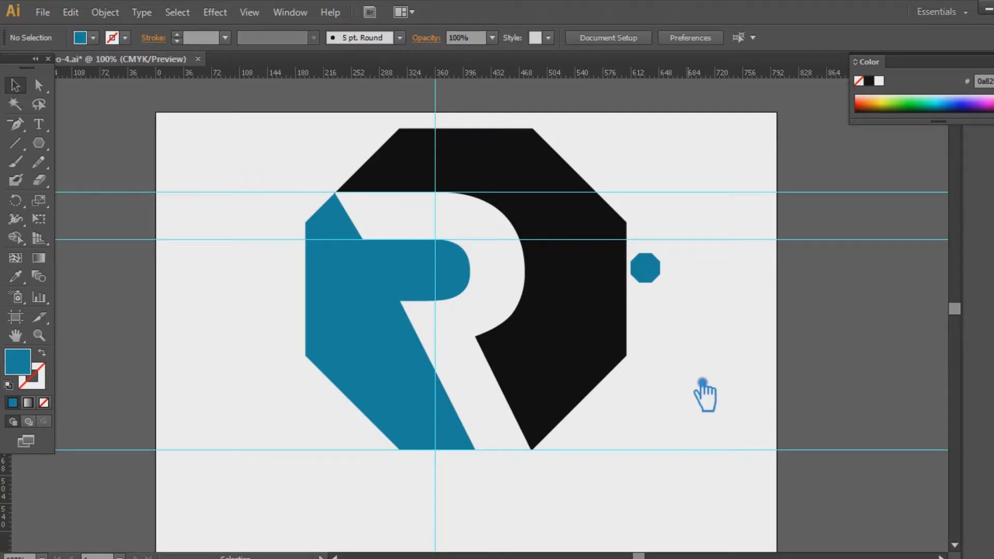
mouse_move(656, 261)
mouse_down()
mouse_move(652, 233)
mouse_move(653, 260)
mouse_up()
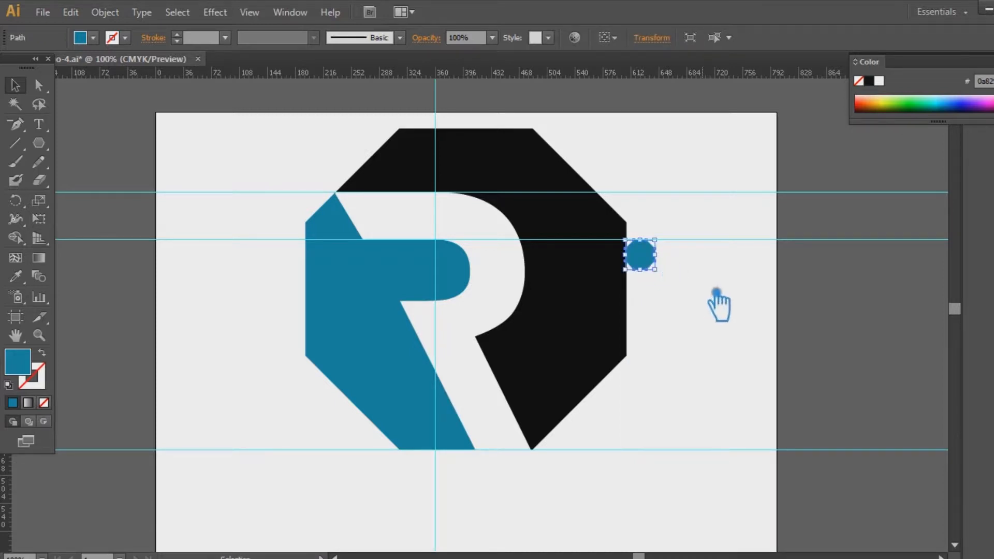
click(717, 294)
Duplicate the small octagon and nudge the copy to the right along the same row.
click(651, 260)
key(Left)
key(Right)
key(Right)
key(Right)
key(Right)
key(Right)
key(Right)
key(Right)
key(Right)
key(Right)
key(Right)
key(Right)
key(Right)
key(Right)
key(Right)
key(Right)
key(Right)
key(Right)
key(Right)
key(Right)
key(Right)
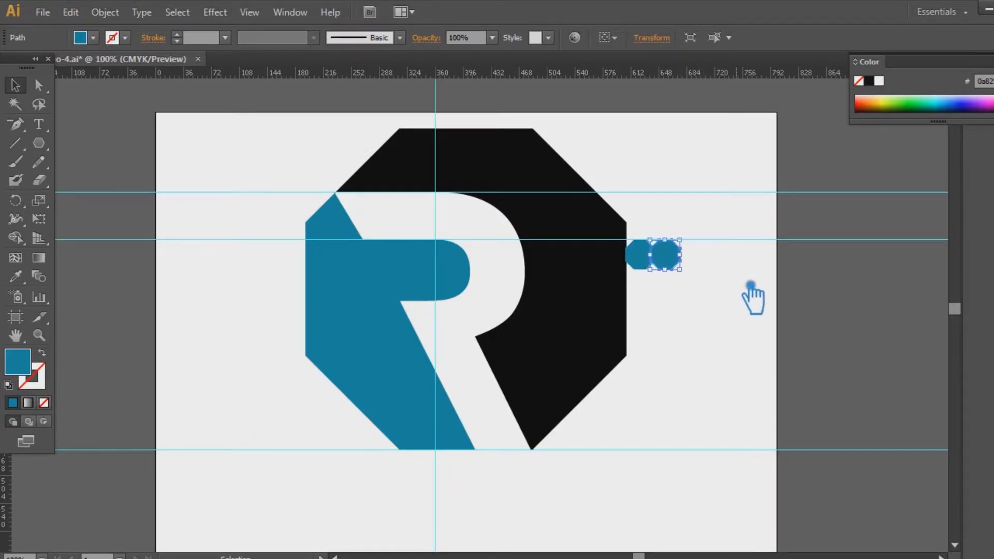
Scale the copied octagon down to a little over half size and nudge it left to leave a small gap beside the first.
drag(710, 246, 706, 259)
click(728, 271)
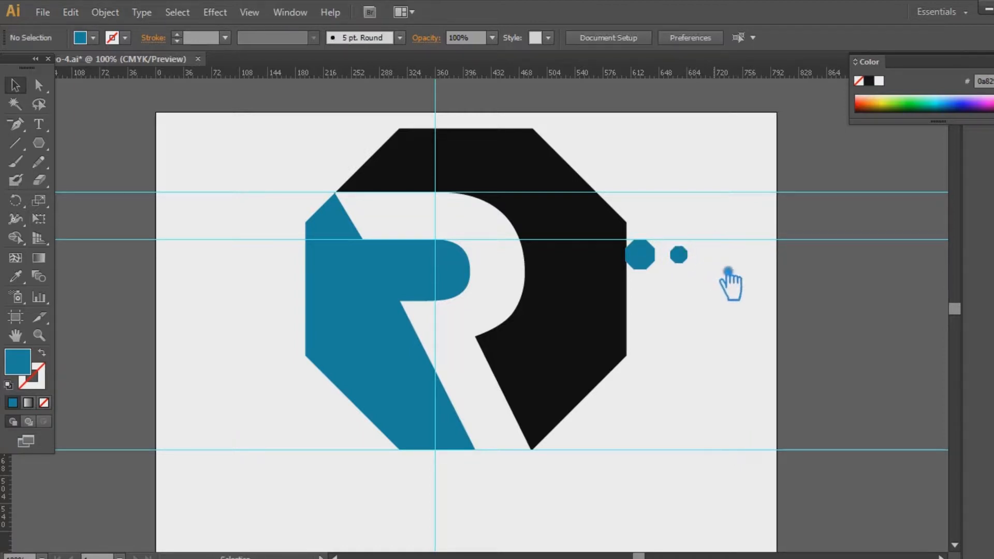
click(684, 258)
key(Left)
key(Left)
key(Left)
key(Left)
key(Left)
key(Left)
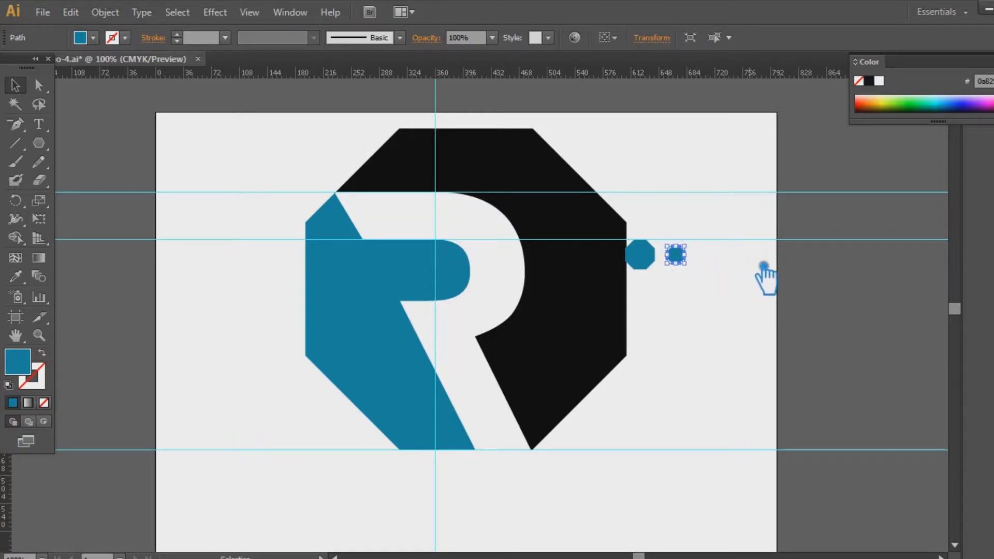
click(748, 267)
Duplicate the second small octagon, shrink the copy slightly and place it to the right as the third in the row.
click(675, 255)
drag(684, 261, 718, 265)
click(735, 268)
key(Left)
key(Left)
key(Left)
key(Left)
key(Left)
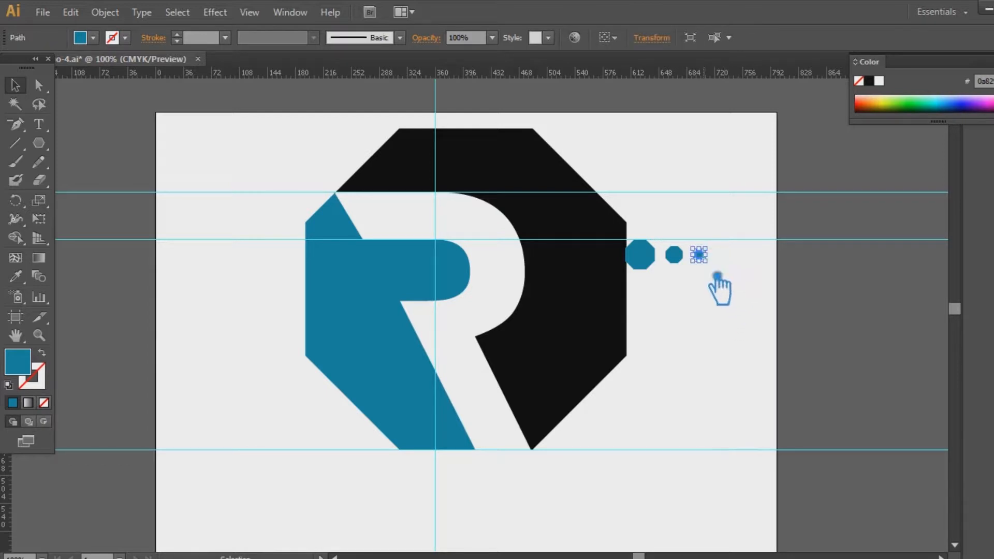
Nudge the second small octagon left and distribute the three small octagons evenly by their horizontal centers.
click(675, 256)
key(Left)
key(Left)
click(707, 275)
drag(724, 287, 636, 240)
click(850, 38)
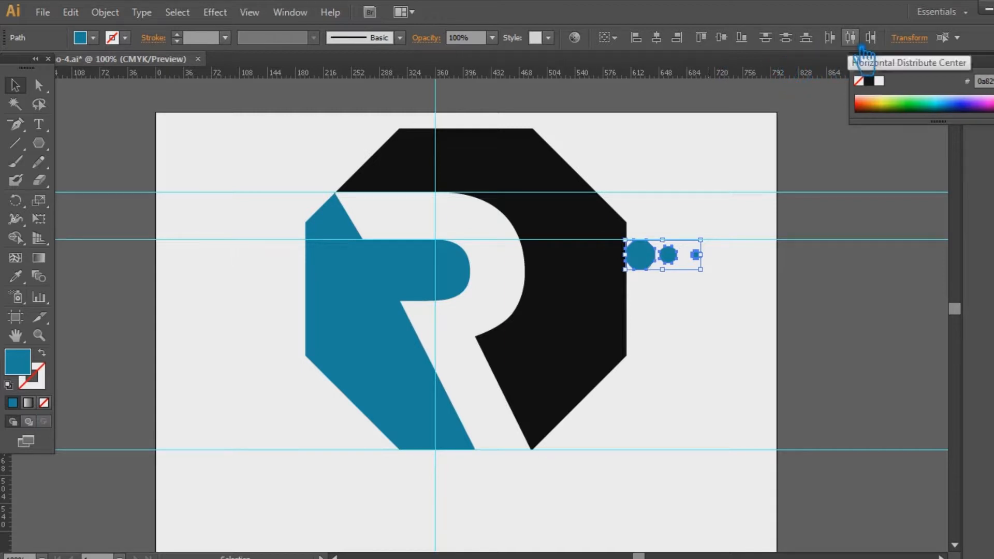
click(751, 319)
Nudge the second small octagon right to widen its gap from the first, and shift the third slightly right.
click(695, 255)
click(672, 255)
key(Right)
key(Right)
key(Right)
key(Right)
key(Right)
key(Right)
key(Right)
key(Right)
click(761, 298)
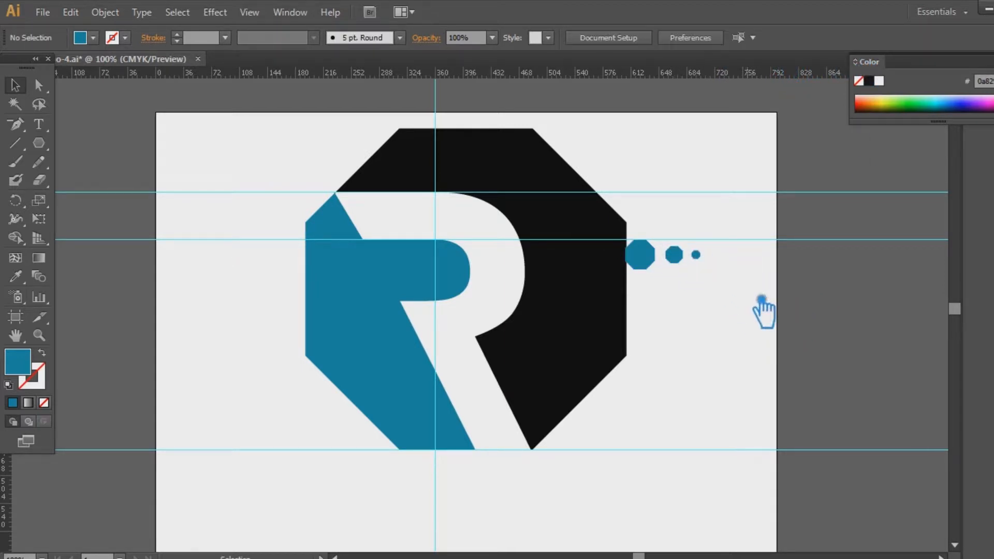
click(697, 255)
key(Right)
key(Right)
Group the three small octagons and nudge the group left so the largest one overlaps the black piece's right edge.
drag(730, 289, 652, 219)
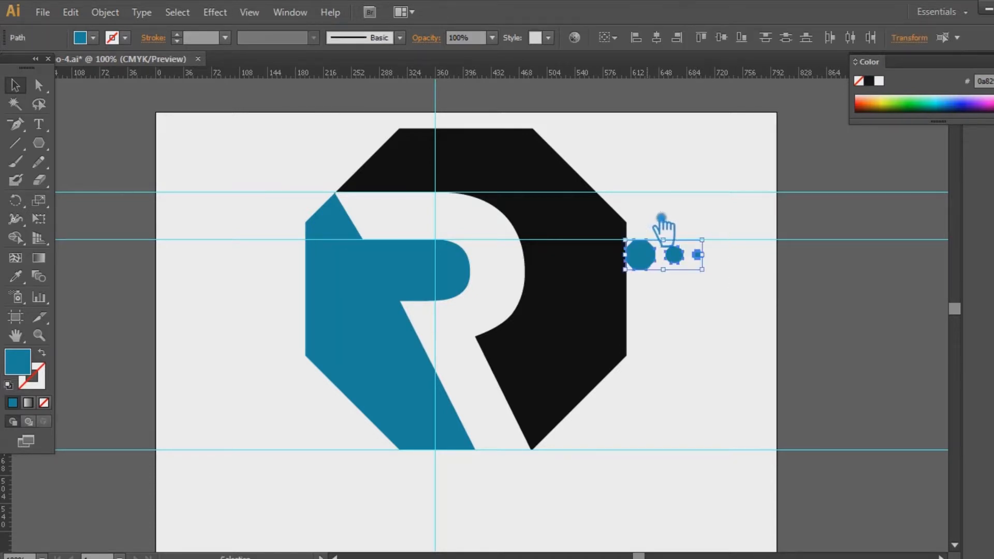
key(v)
key(ctrl+g)
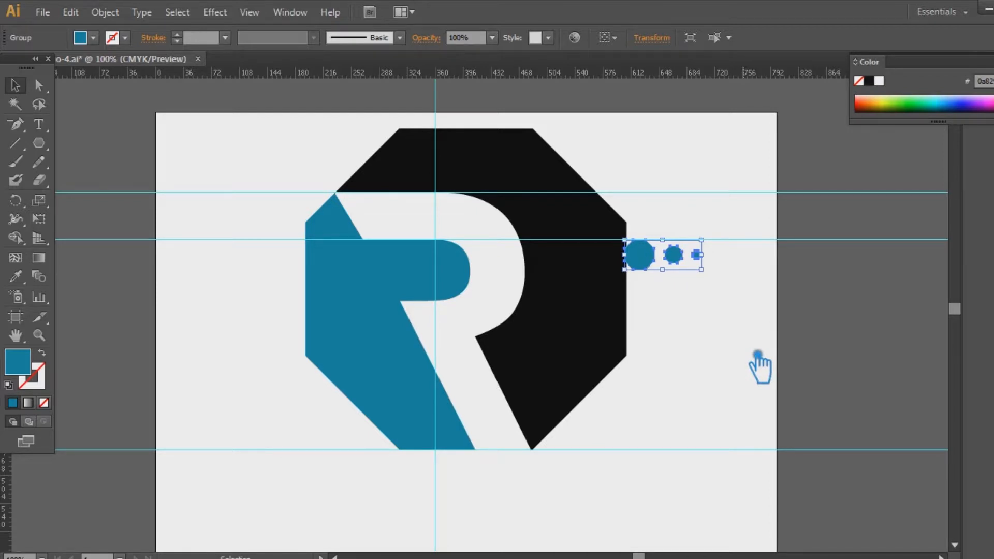
key(Left)
key(Left)
key(Left)
key(Left)
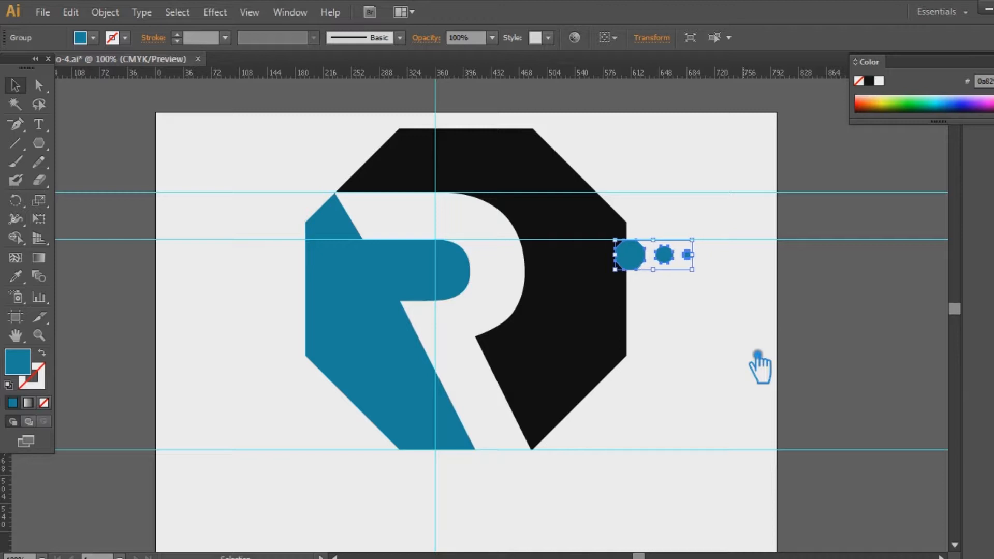
Give the group of small octagons a white 5 pt stroke.
double_click(45, 388)
click(326, 197)
click(717, 203)
click(177, 34)
click(661, 356)
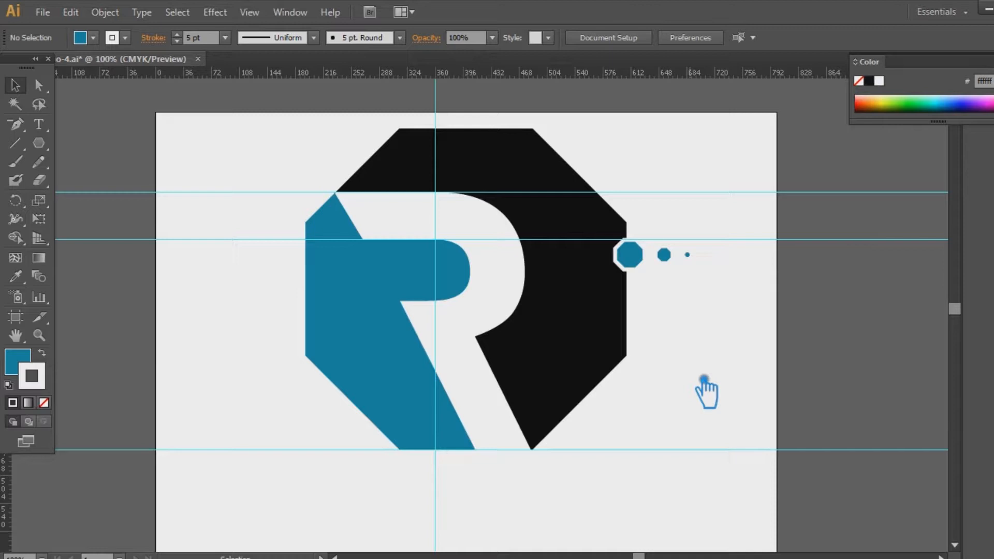
click(637, 249)
click(725, 296)
click(660, 258)
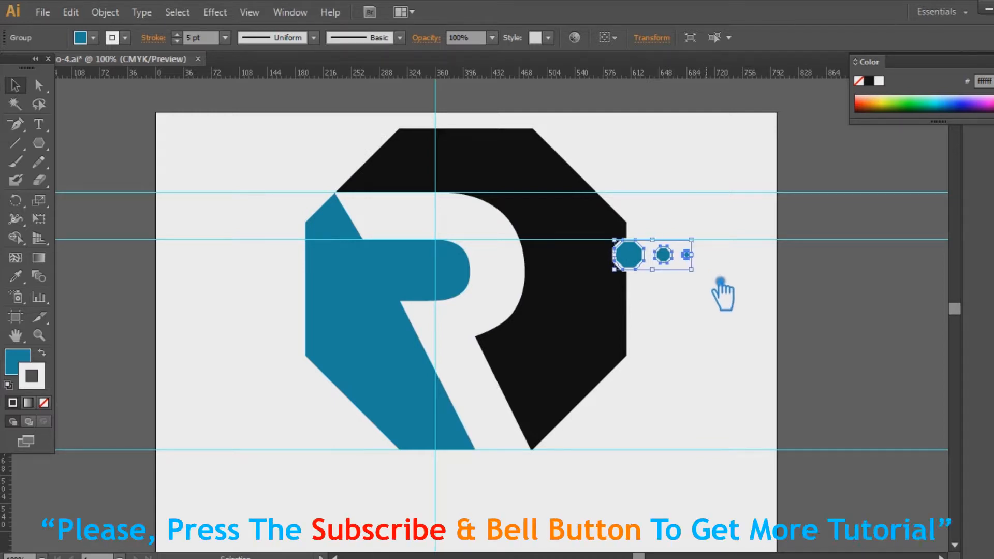
key(ctrl+alt+b)
click(732, 309)
drag(638, 263, 354, 257)
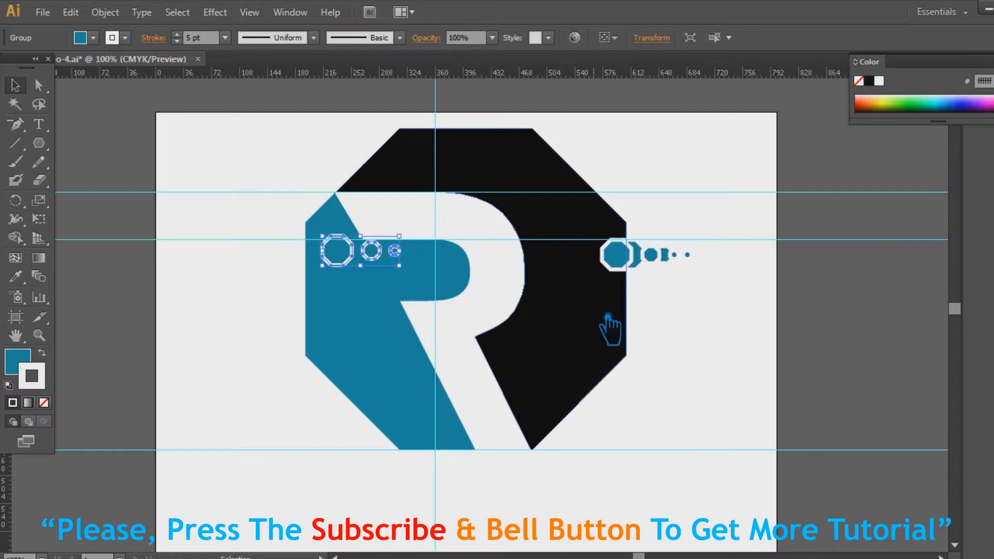
key(ctrl+z)
Duplicate the small octagon group to just outside the blue piece's left edge and reflect the copy across the vertical axis.
drag(620, 270, 257, 265)
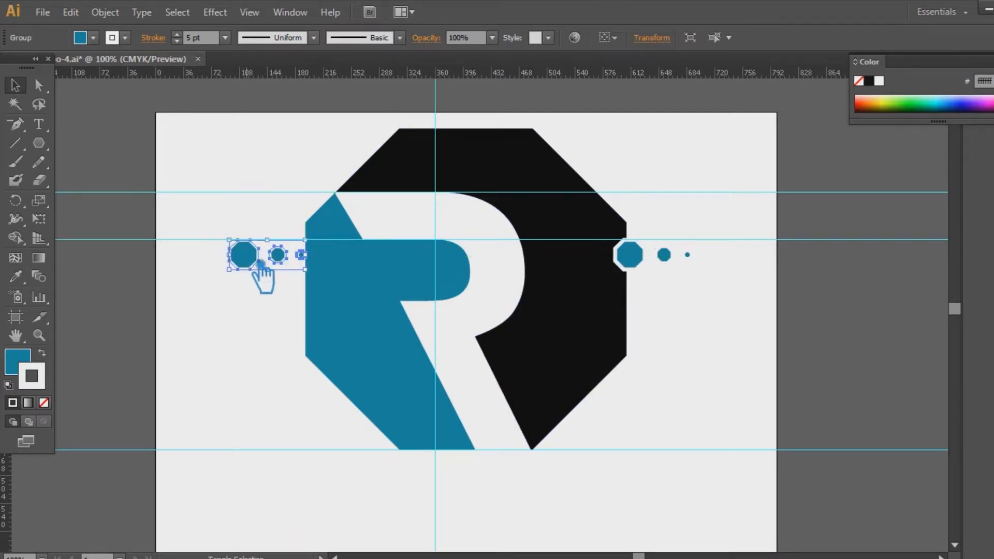
right_click(251, 258)
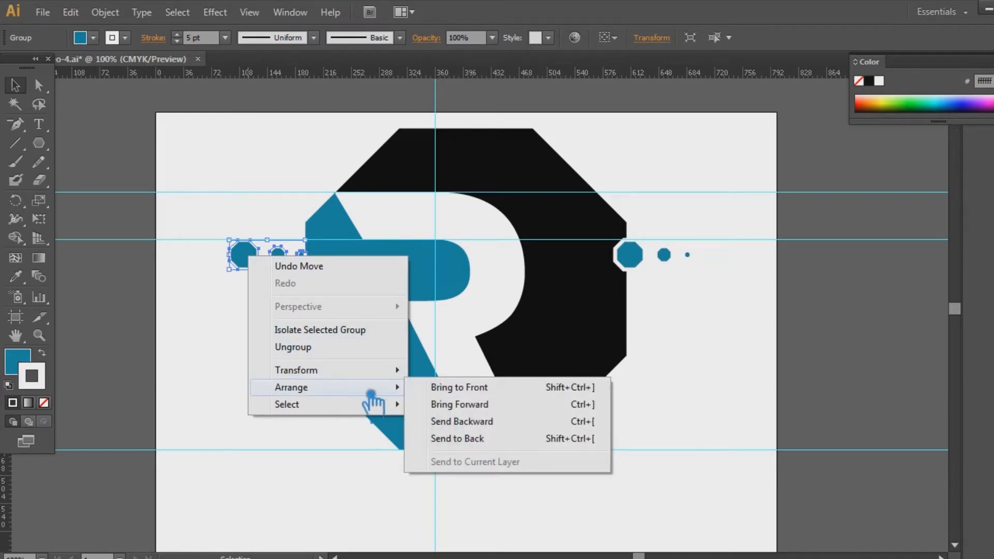
mouse_move(388, 370)
click(484, 428)
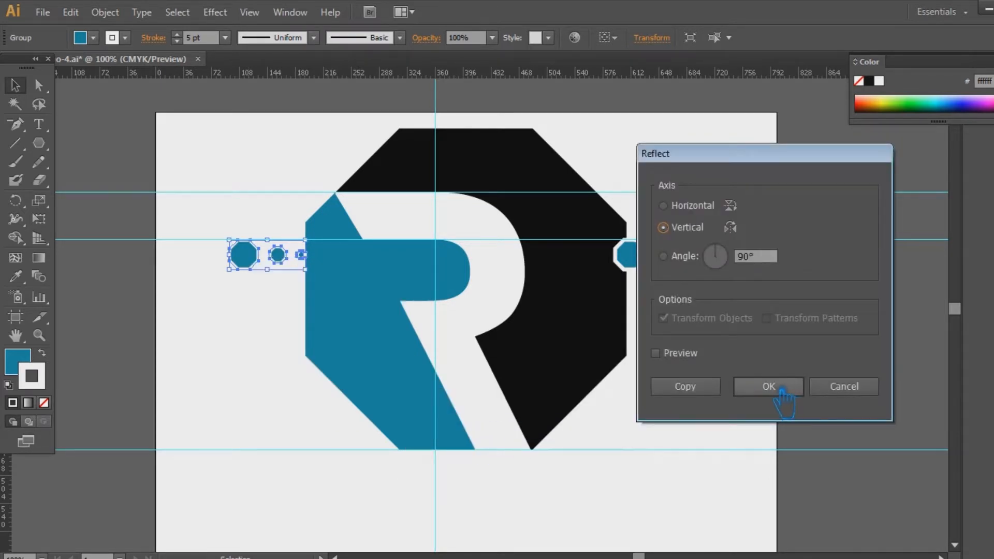
click(768, 386)
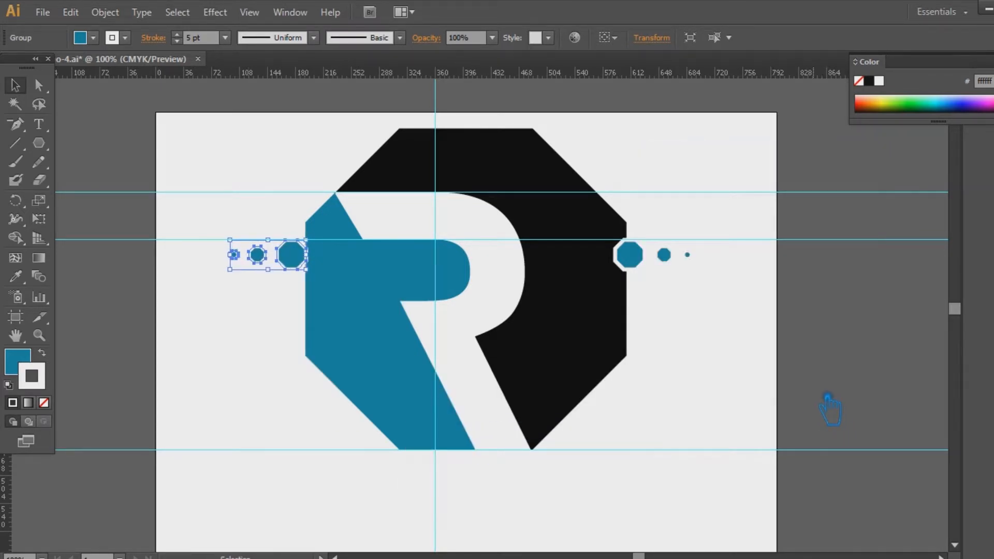
Nudge the reflected octagon group right so its largest octagon overlaps the blue piece's left edge.
key(shift+Right)
key(shift+Right)
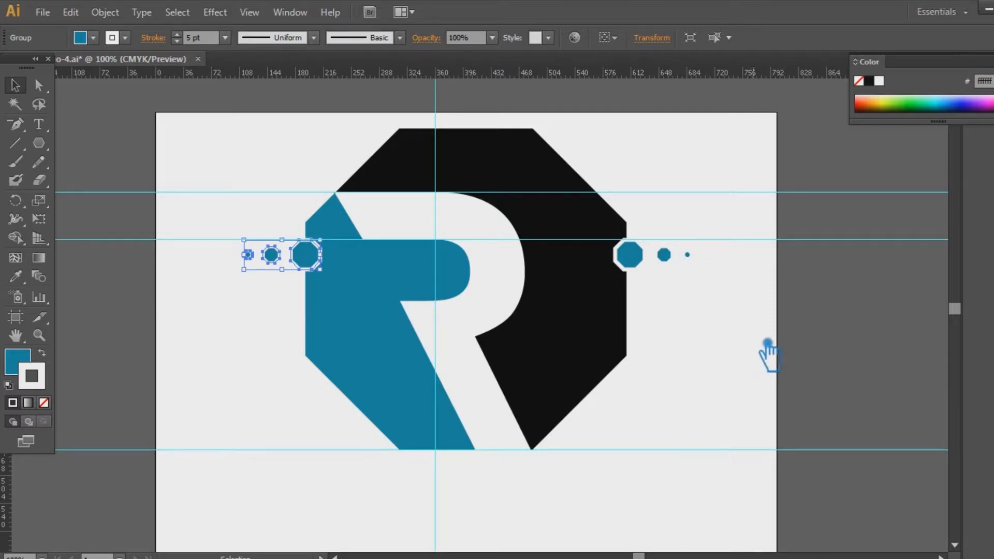
key(Right)
key(Right)
key(Right)
key(Right)
key(Right)
key(Right)
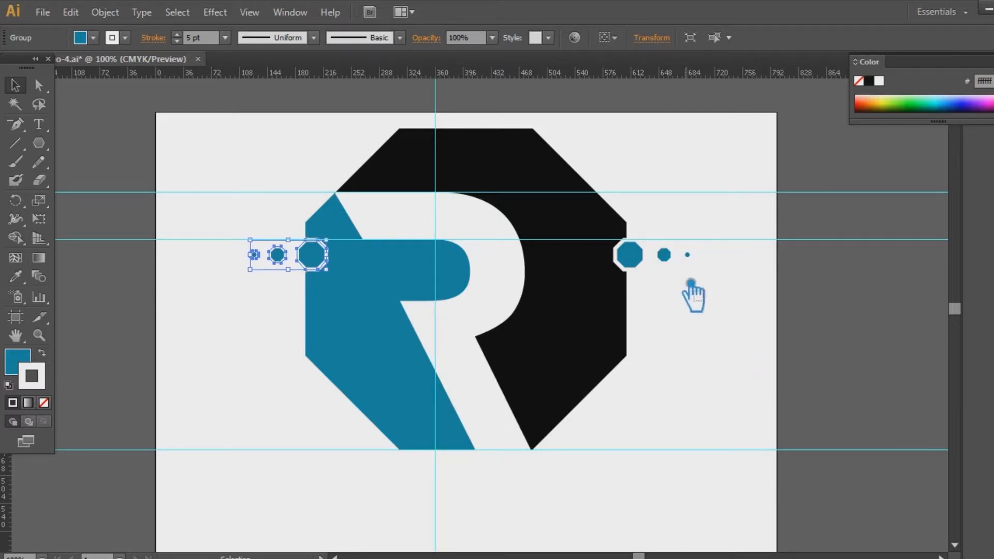
Nudge the octagon group on the black side left so its largest octagon overlaps the black piece as on the blue side.
click(688, 257)
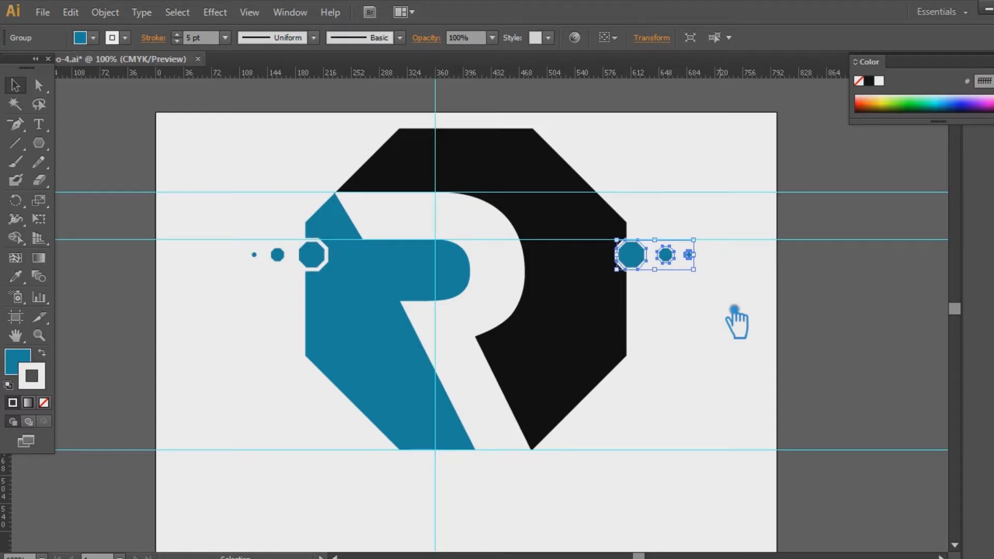
key(Left)
key(Left)
key(Left)
key(Left)
key(Left)
key(Left)
key(Left)
key(Left)
key(Left)
key(Left)
key(Left)
key(Left)
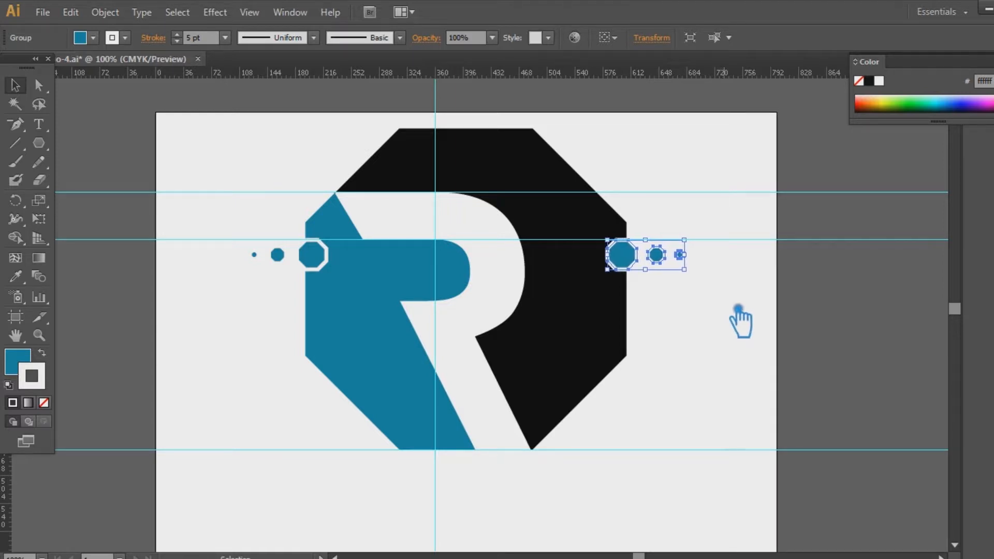
click(745, 324)
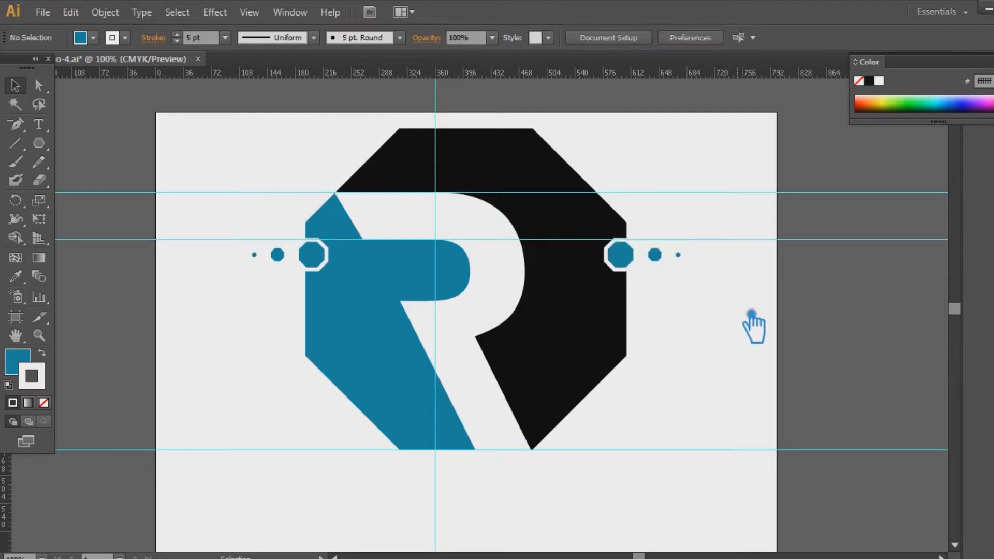
click(326, 265)
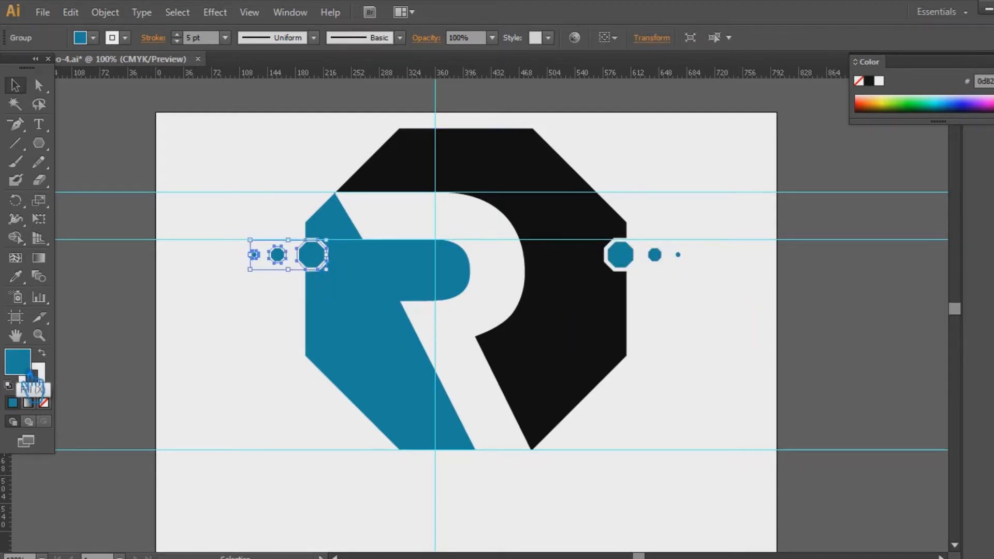
double_click(21, 365)
click(326, 387)
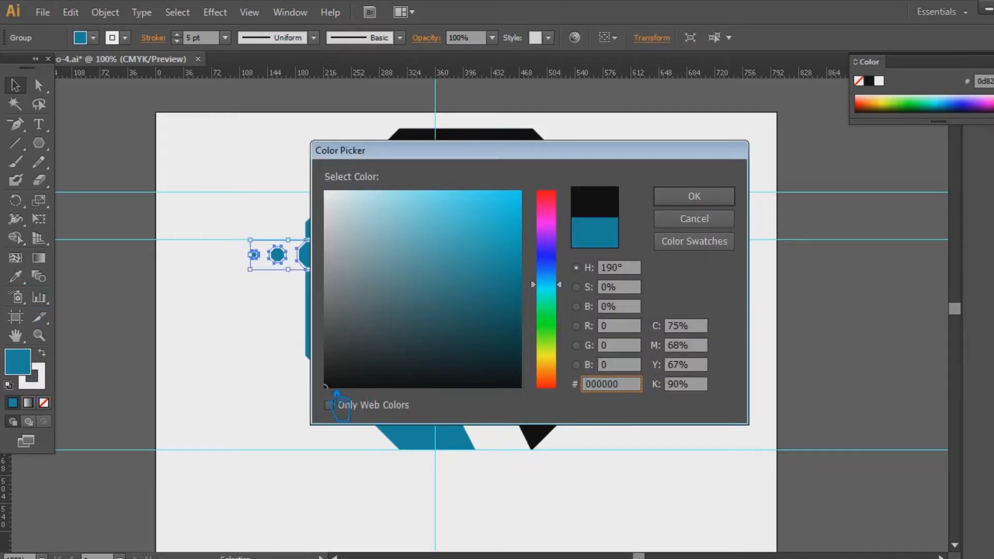
click(703, 219)
Fill the octagon group on the black side with black, 000000.
click(637, 270)
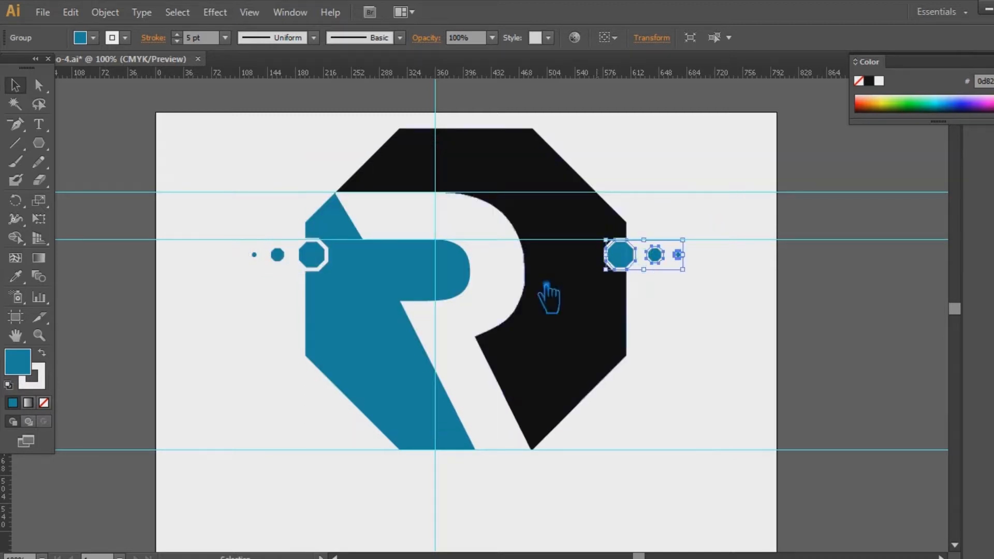
double_click(20, 365)
click(326, 386)
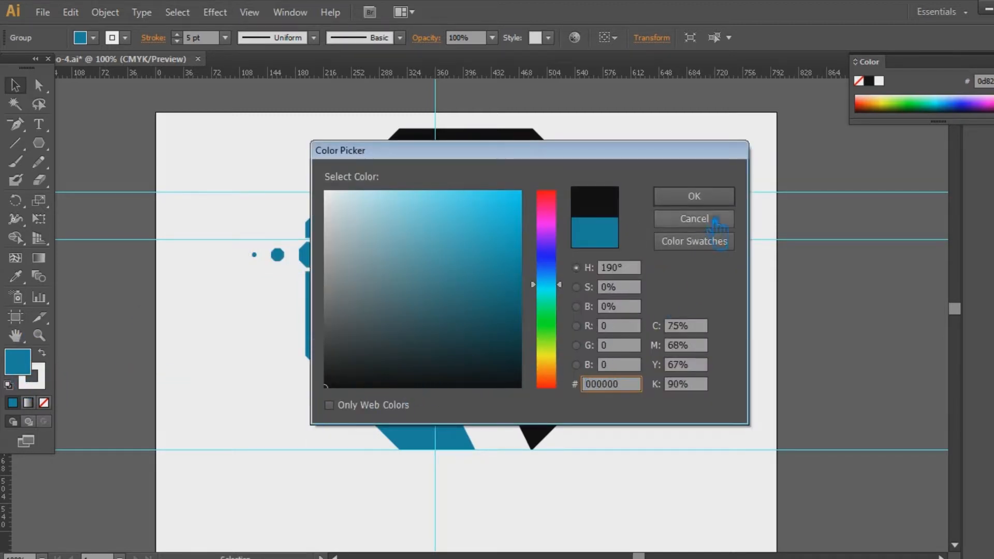
click(704, 197)
click(774, 329)
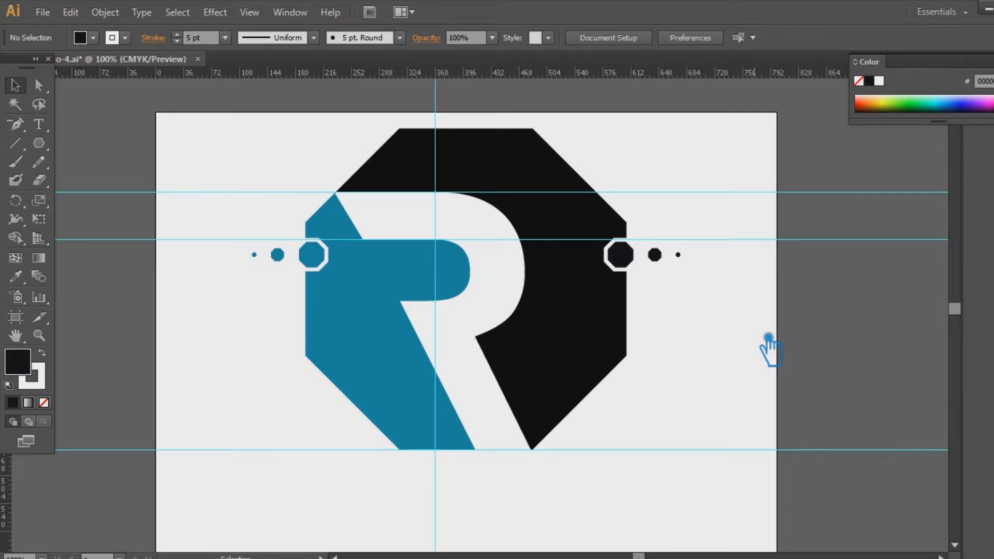
Group the blue and black sets of small octagons and move them straight down below the letter's inner bowl.
click(277, 255)
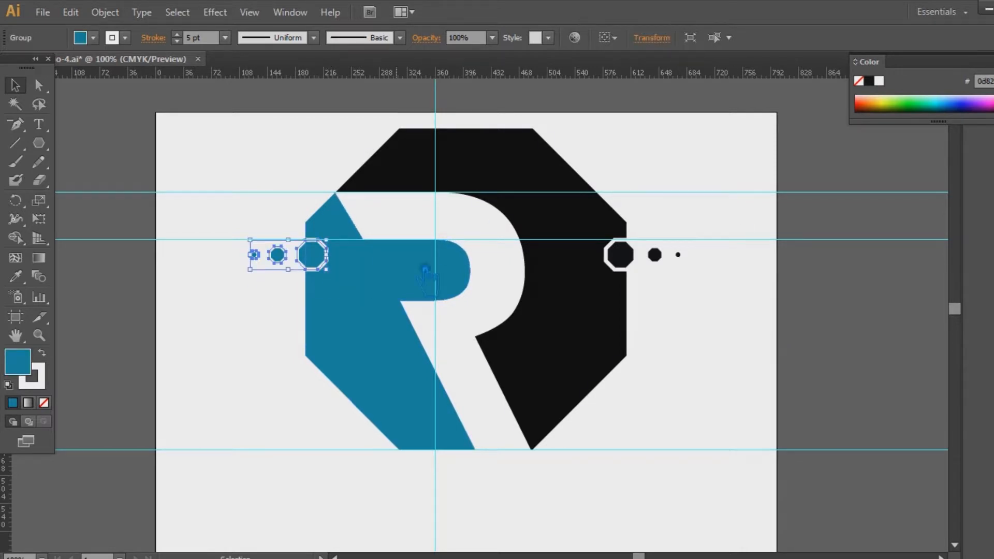
shift+click(650, 256)
key(ctrl+g)
drag(649, 259, 690, 315)
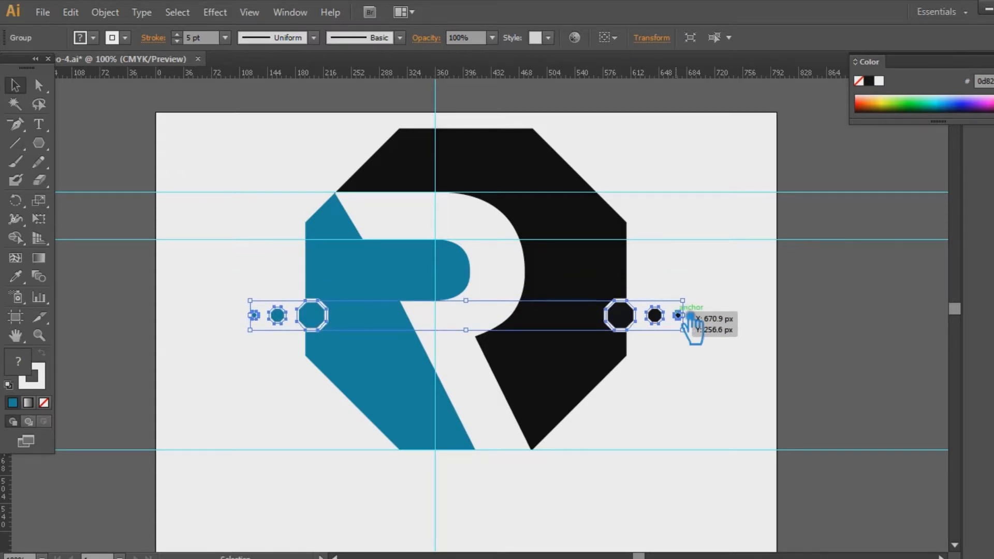
Nudge the combined small octagons up to about the vertical middle of the large octagon.
key(Up)
key(Up)
key(Up)
key(Up)
key(Up)
key(Up)
key(Up)
key(Up)
key(Up)
key(Up)
key(Up)
key(Up)
key(Up)
key(Up)
key(Up)
key(Up)
key(Up)
key(Up)
key(Up)
key(Up)
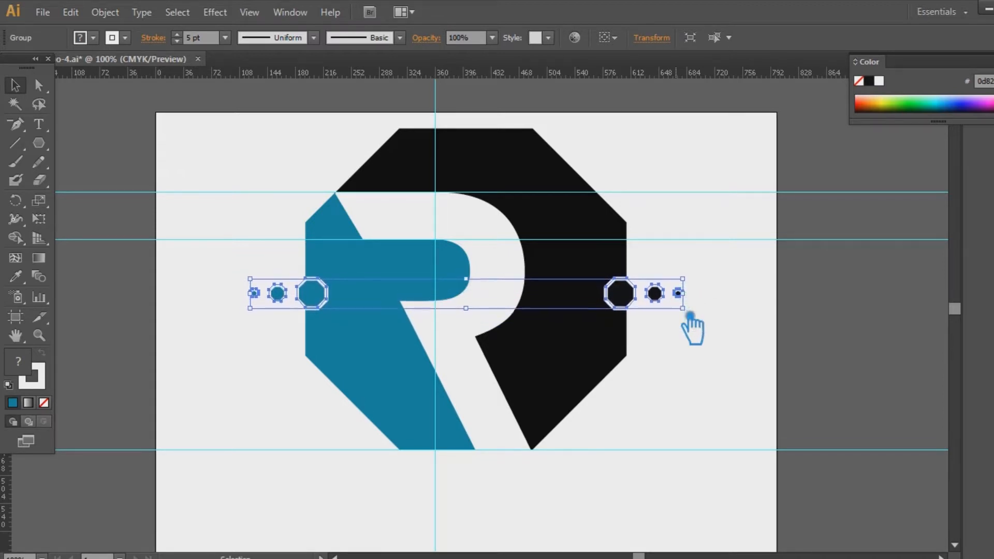
click(687, 396)
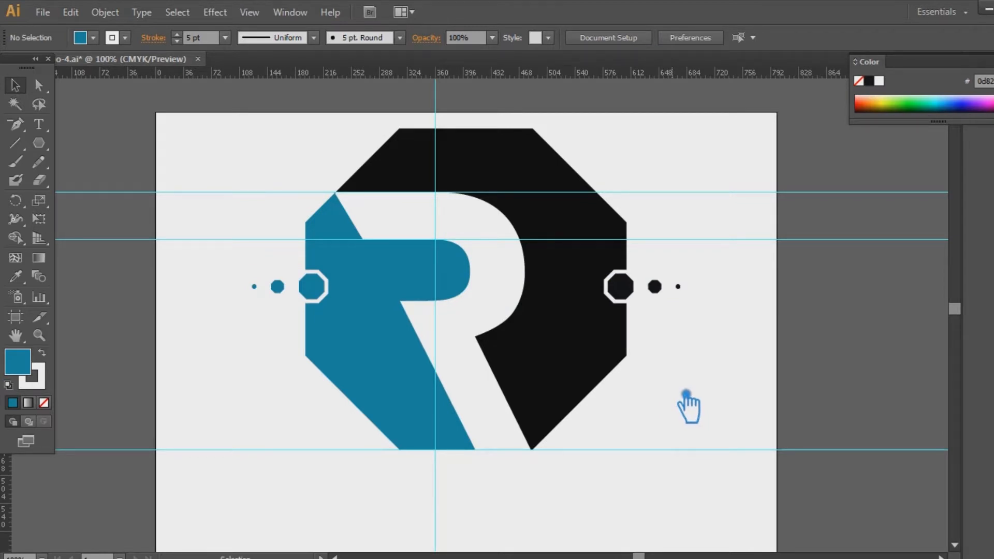
Reduce the stroke weight of the small octagons to 3 pt.
click(628, 286)
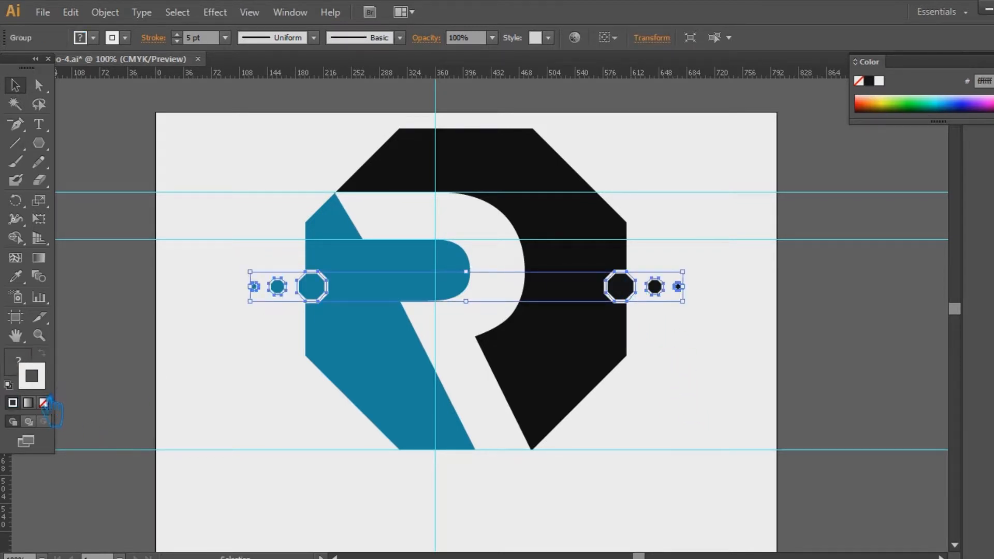
click(177, 41)
click(177, 41)
click(712, 515)
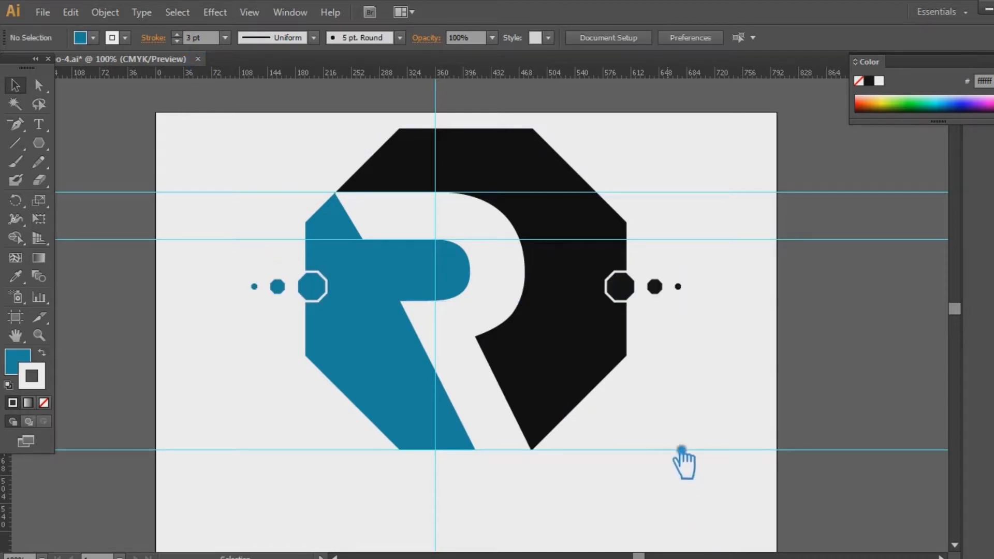
Group the whole logo, then scale it down to about two thirds and reposition it near the artboard's middle.
drag(683, 494, 208, 144)
key(ctrl+g)
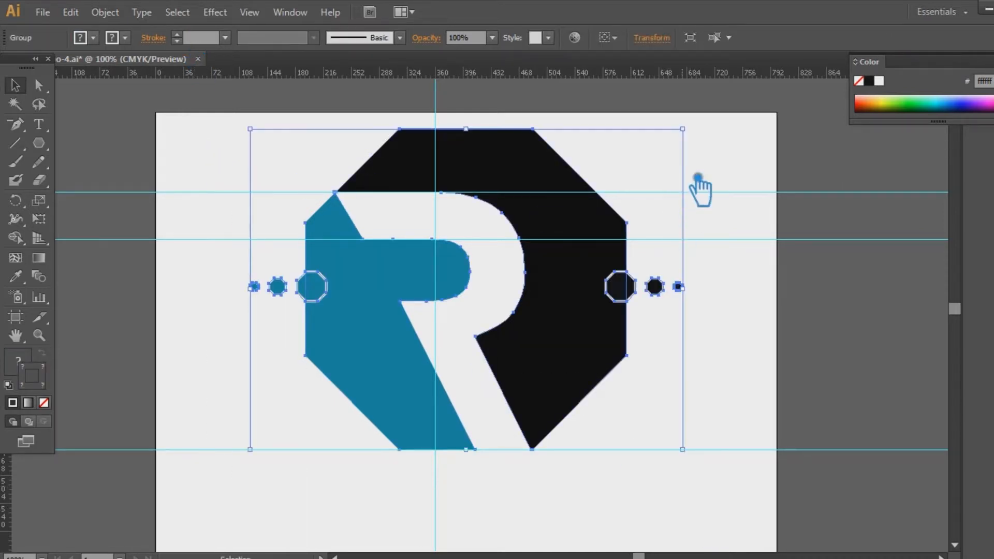
drag(684, 133, 670, 187)
drag(534, 347, 496, 463)
click(664, 446)
drag(613, 498, 557, 474)
drag(495, 429, 505, 373)
click(643, 396)
click(646, 392)
Ungroup the scaled-down logo so its pieces can be selected separately.
click(506, 348)
right_click(493, 344)
click(554, 434)
click(660, 373)
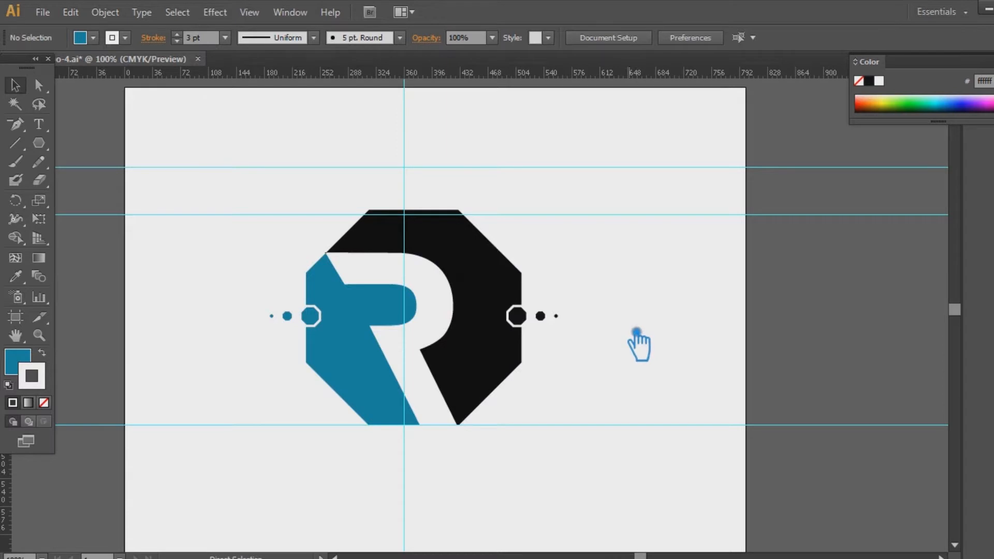
Fill the blue piece of the logo with a linear gradient.
click(362, 331)
click(39, 257)
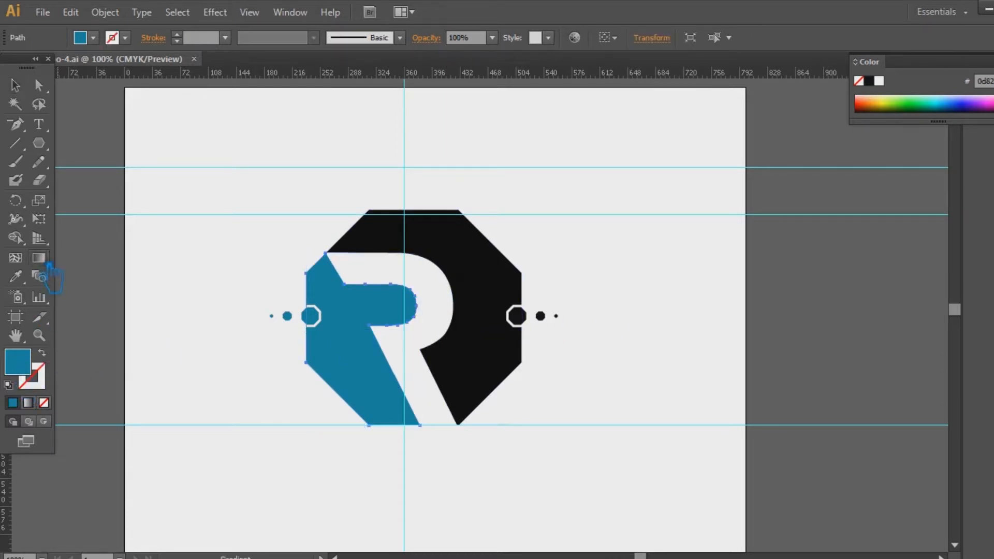
click(376, 361)
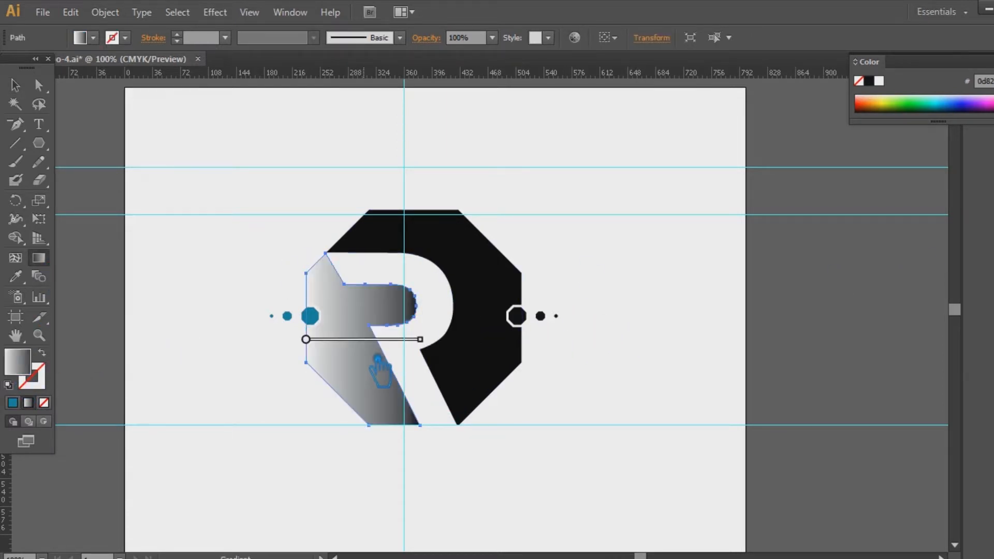
Switch the end colour of the blue piece's gradient from Grayscale to RGB and make it blue.
key(ctrl+F9)
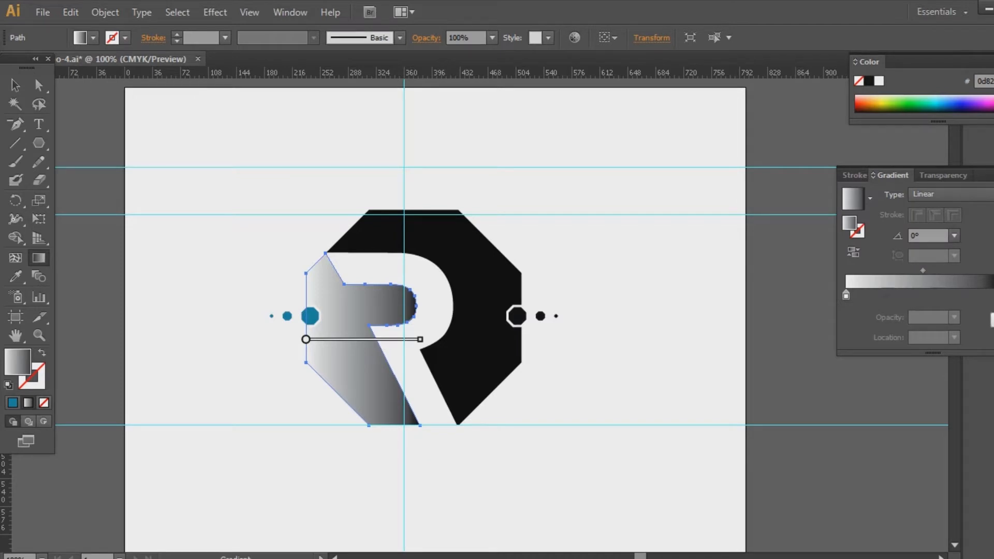
double_click(992, 295)
click(991, 311)
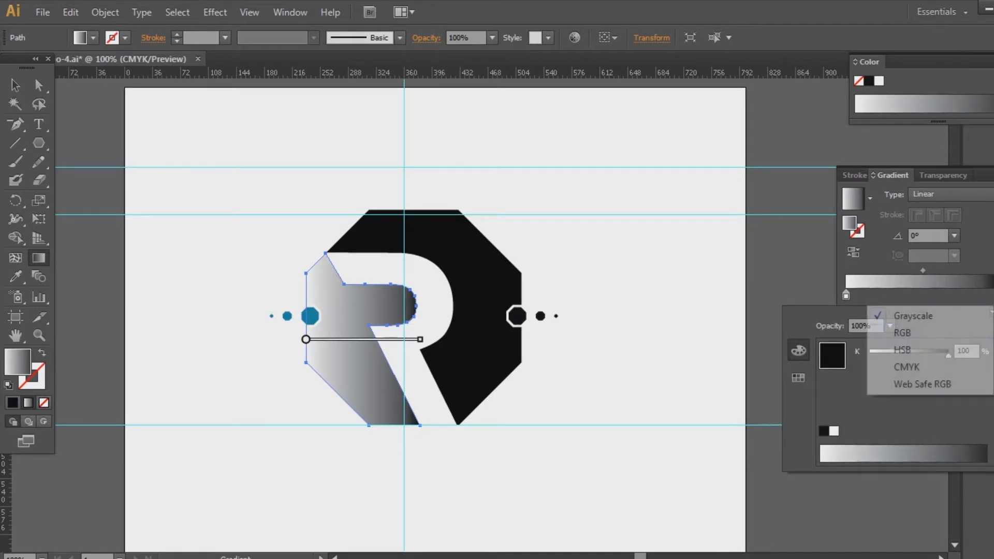
click(960, 334)
double_click(862, 233)
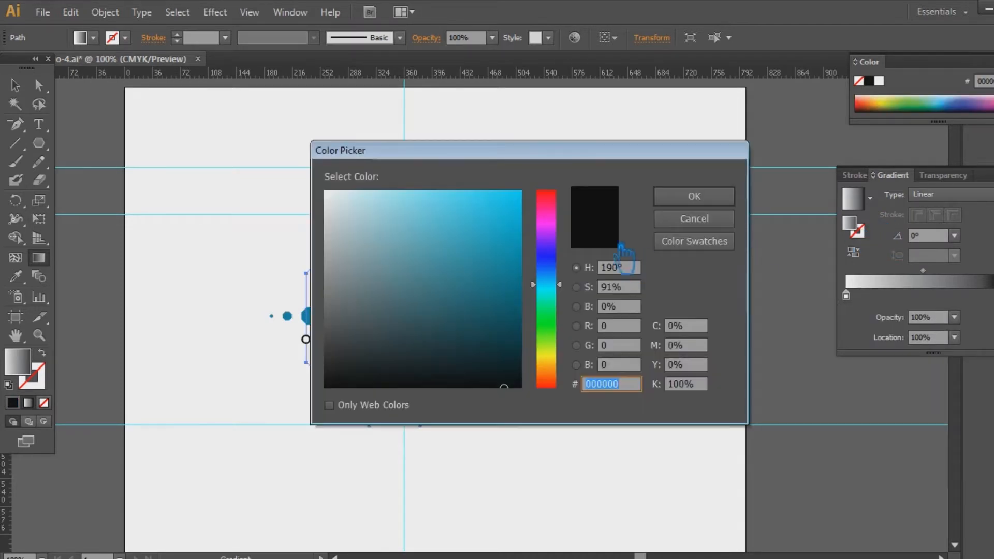
drag(481, 165, 722, 156)
mouse_move(735, 295)
mouse_down()
mouse_move(745, 264)
mouse_move(779, 262)
mouse_up()
click(906, 187)
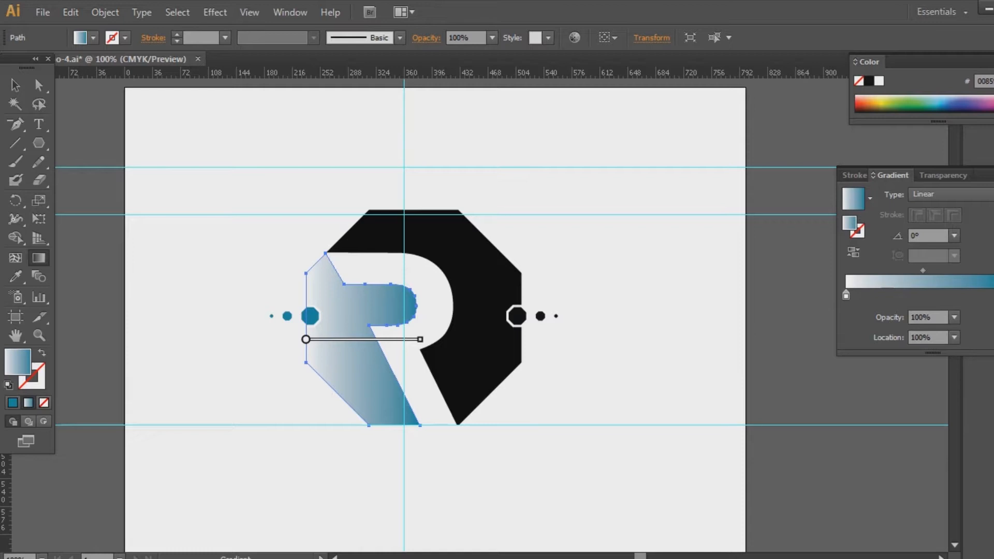
Try a darker blue as the gradient's end colour, settling on teal 097789.
double_click(851, 224)
drag(780, 344, 786, 335)
click(936, 188)
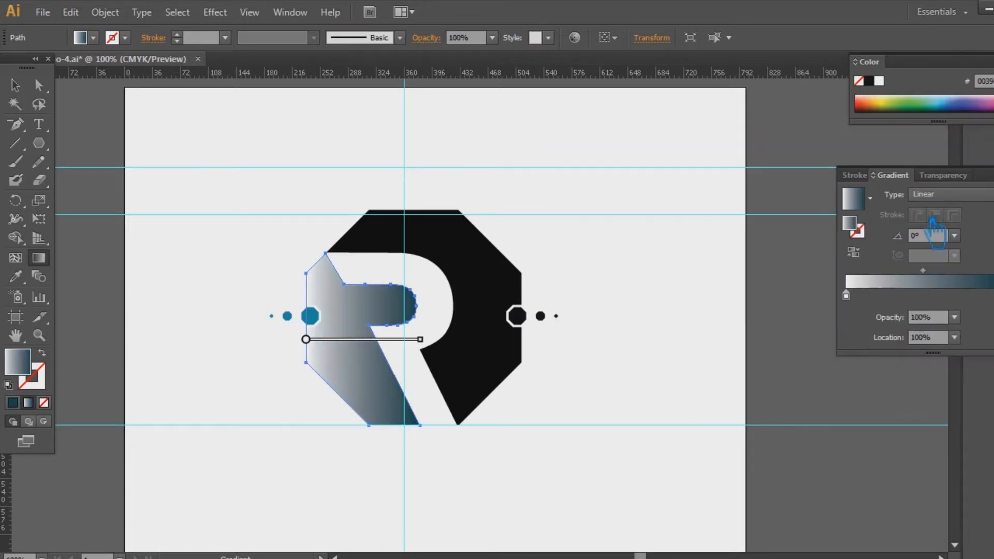
double_click(852, 225)
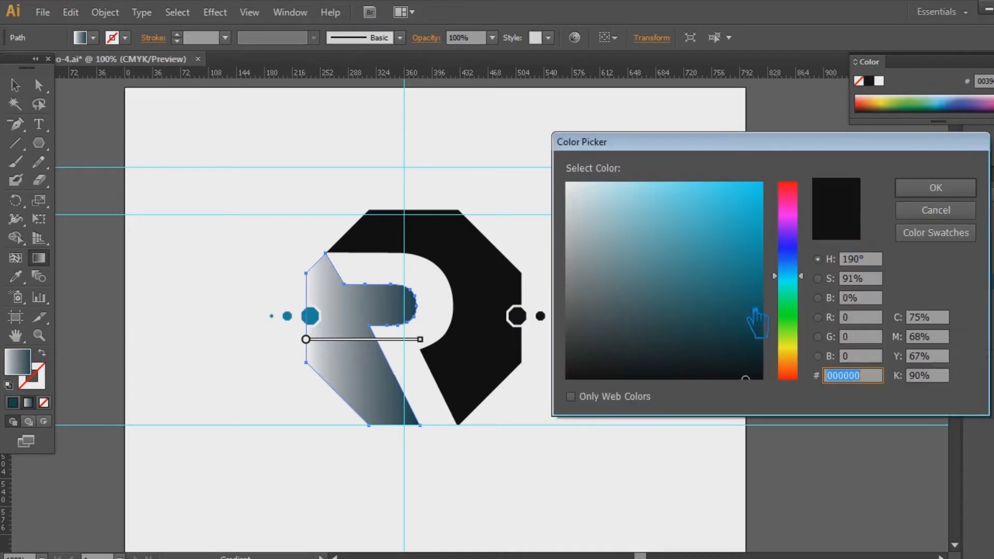
drag(748, 369, 751, 273)
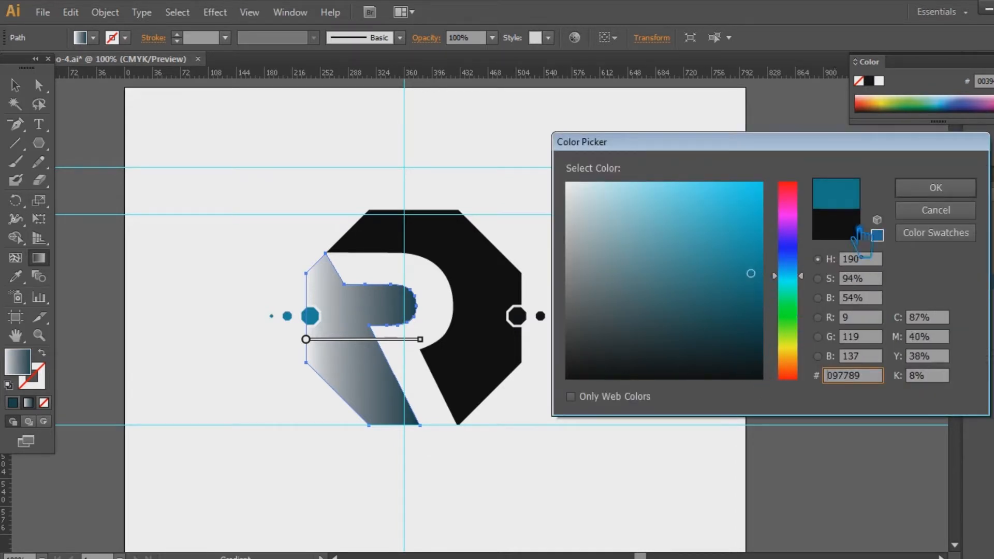
click(935, 187)
Shift the teal gradient's midpoint to about 19% so the solid colour covers more of the piece, then deselect it.
mouse_move(988, 296)
mouse_down()
mouse_move(933, 285)
mouse_move(922, 306)
mouse_move(930, 295)
mouse_move(993, 295)
mouse_up()
drag(923, 270, 891, 277)
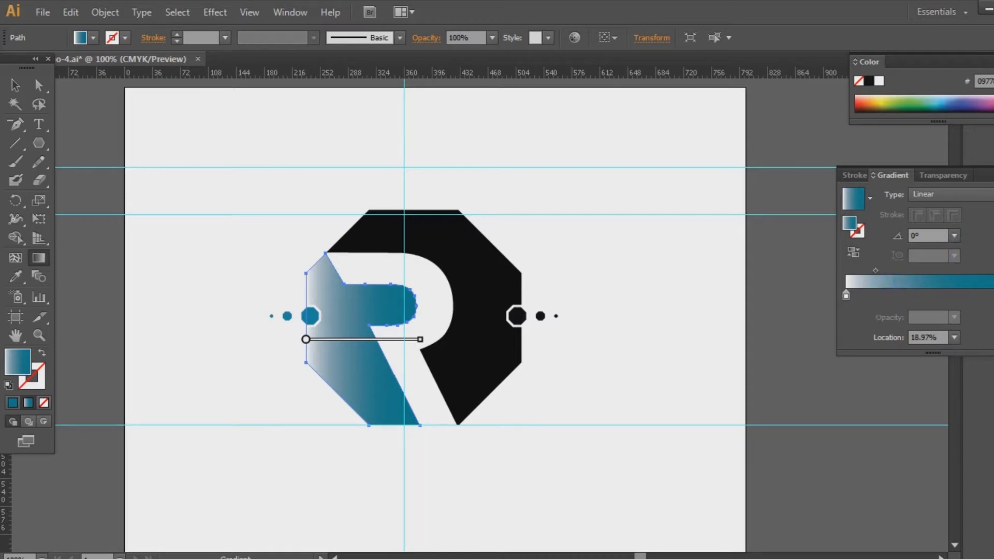
click(991, 172)
click(15, 85)
click(707, 343)
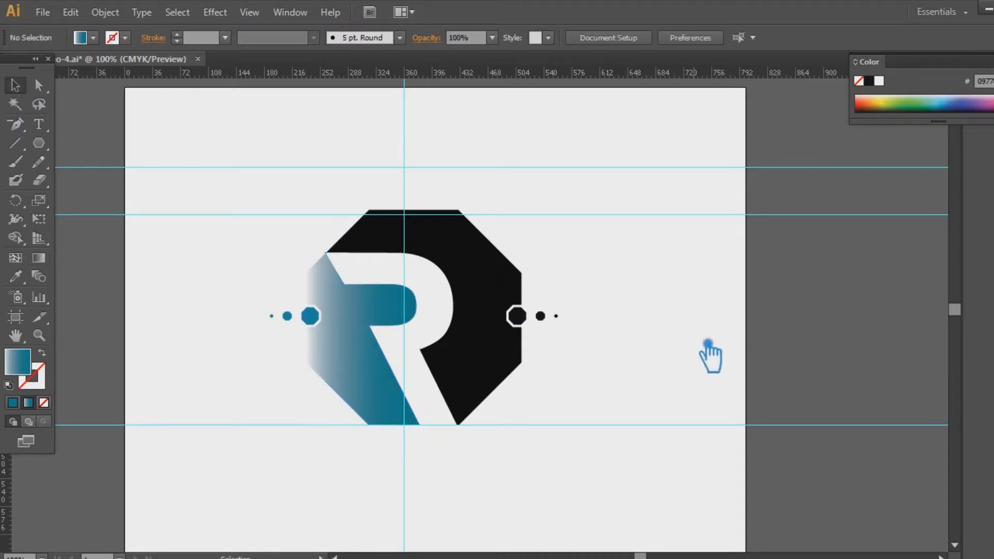
Add a white stroke to the teal piece, trying 3 pt before settling on a weight of 1 pt.
click(494, 339)
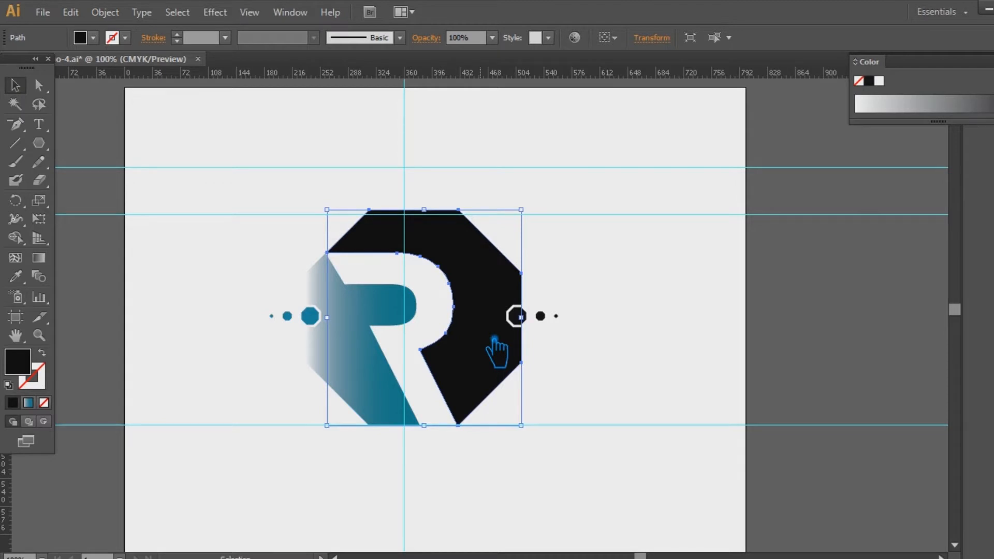
click(653, 239)
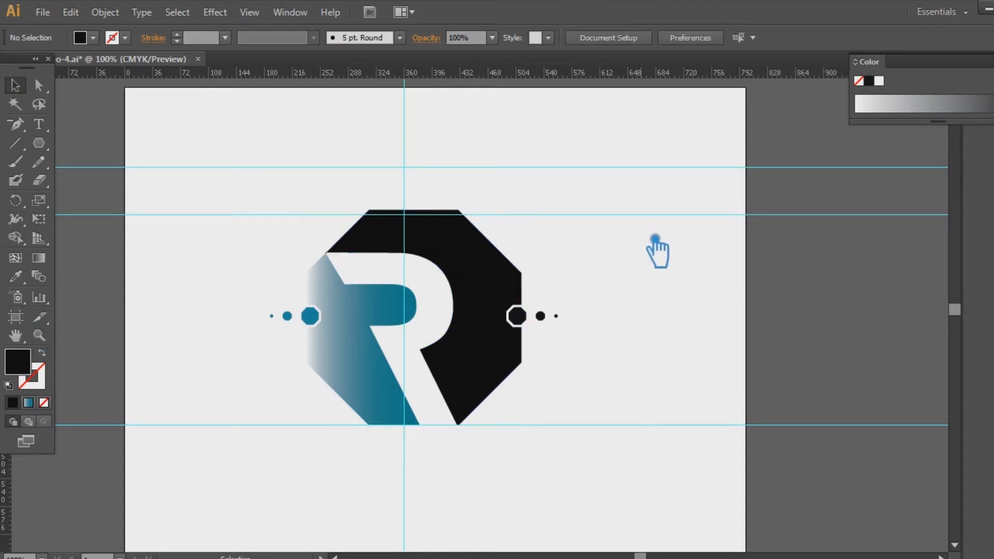
click(440, 398)
double_click(44, 385)
click(567, 184)
click(969, 195)
click(177, 34)
click(177, 34)
click(707, 347)
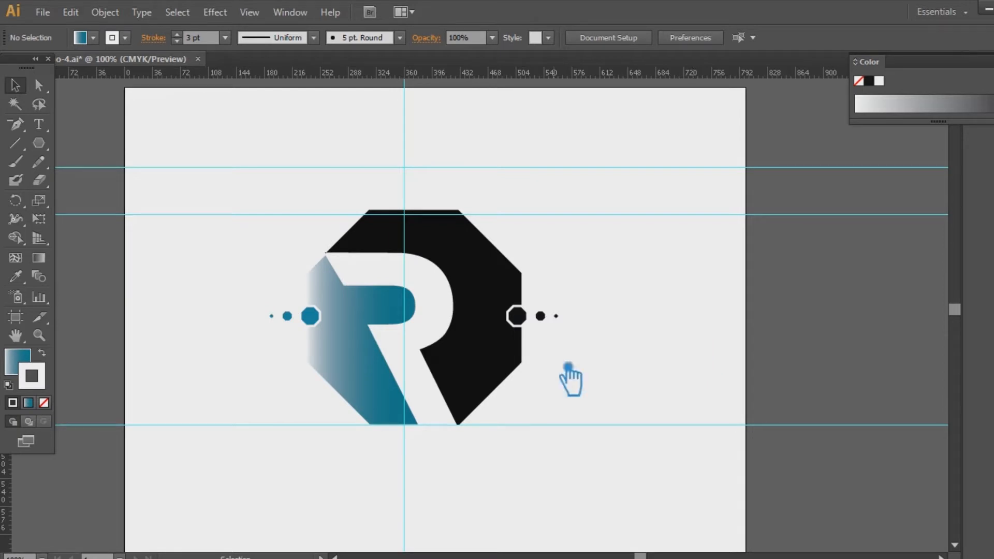
click(383, 388)
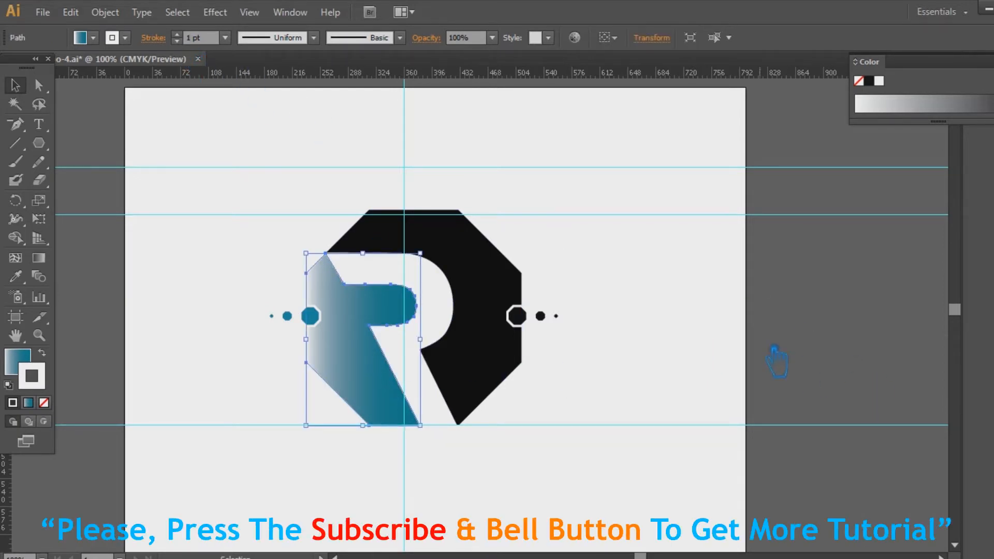
click(714, 333)
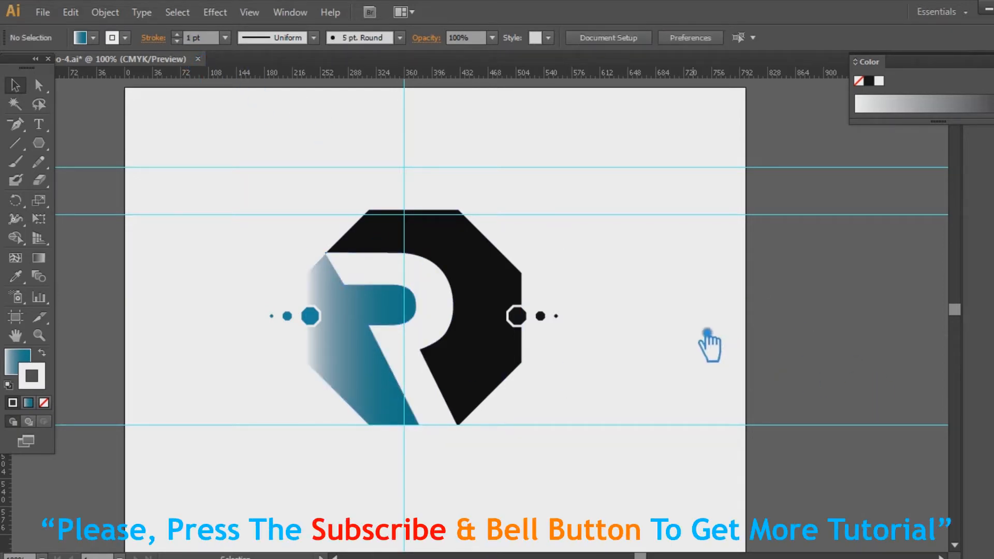
Add a white stroke to the black piece and set its weight to 1 pt.
click(478, 277)
click(13, 403)
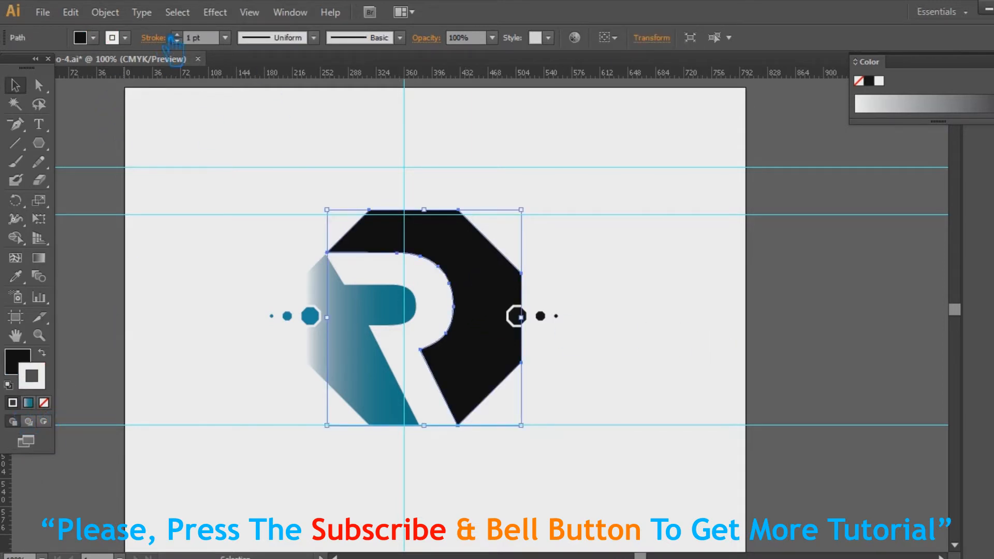
click(676, 297)
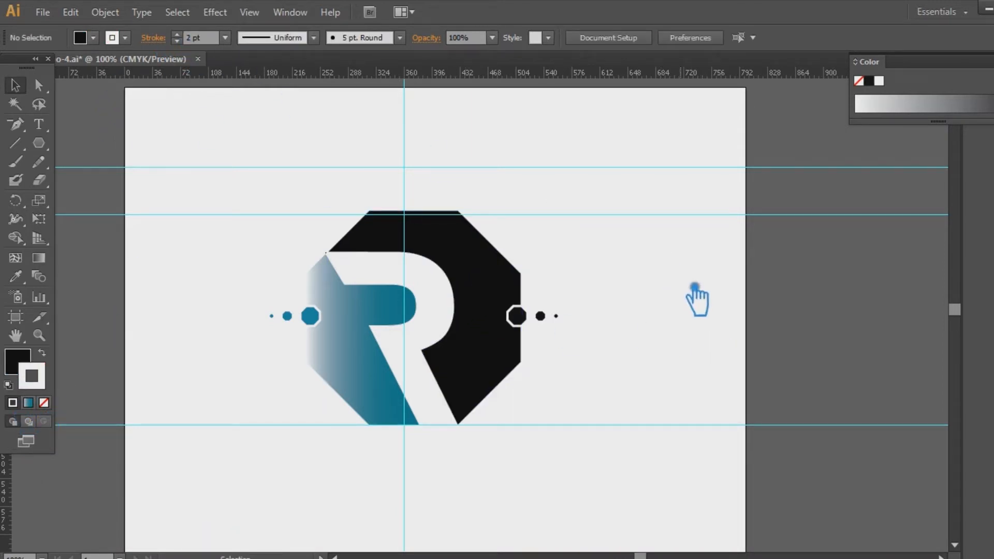
key(ctrl+plus)
key(ctrl+plus)
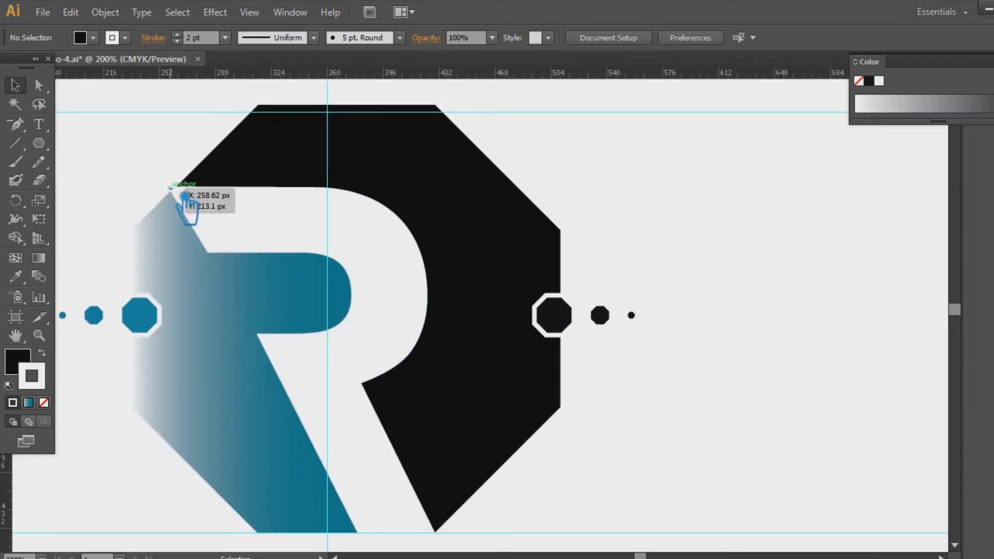
click(171, 189)
click(260, 220)
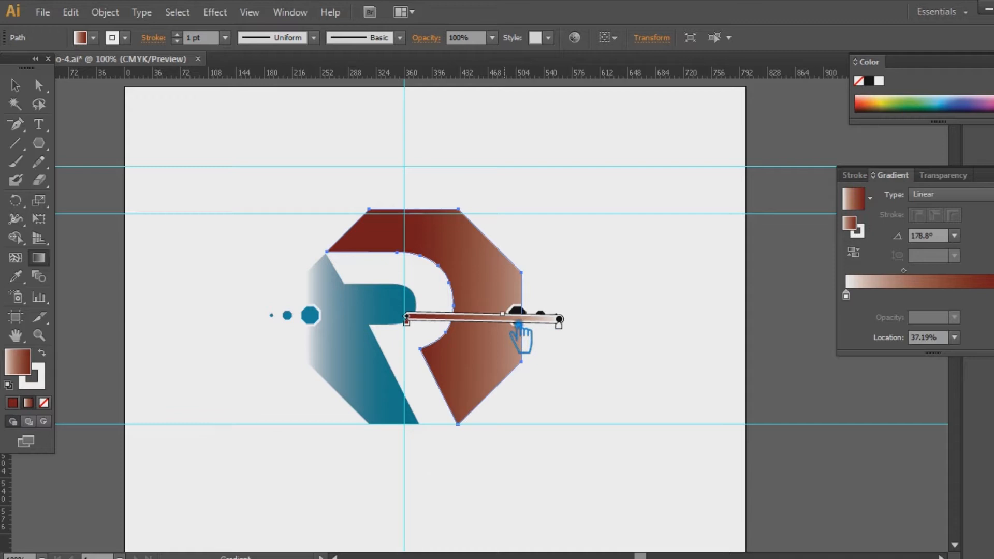
Shift the red gradient on the larger piece so its light end falls at the outer edge.
mouse_move(534, 324)
mouse_down()
mouse_move(512, 327)
mouse_move(501, 309)
mouse_up()
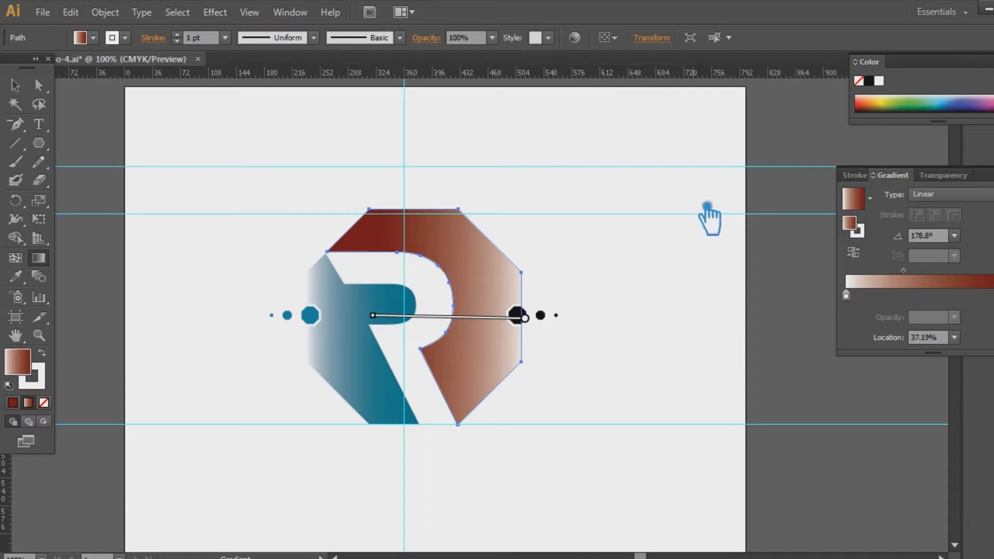
click(15, 84)
click(584, 282)
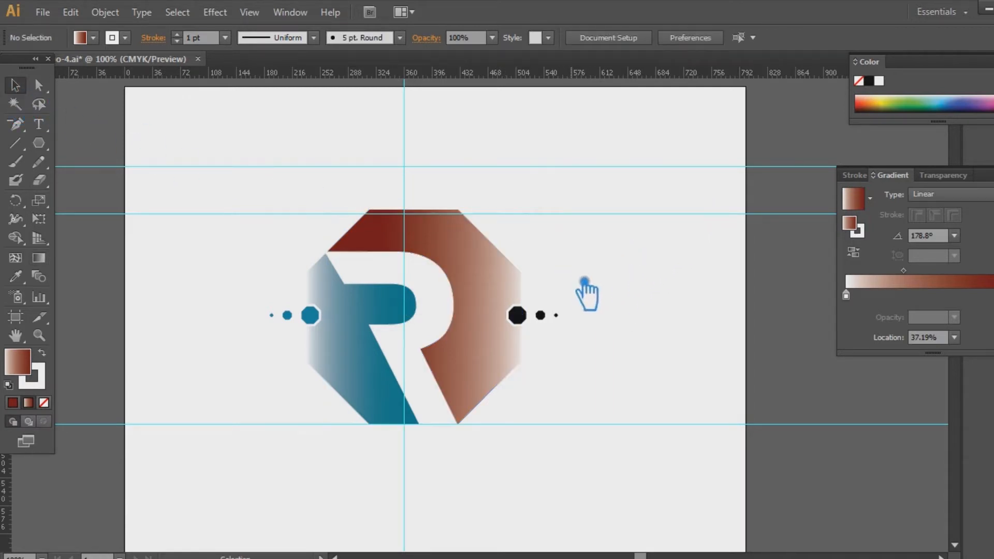
Set the end colour of the larger piece's gradient to dark red 891212.
click(993, 294)
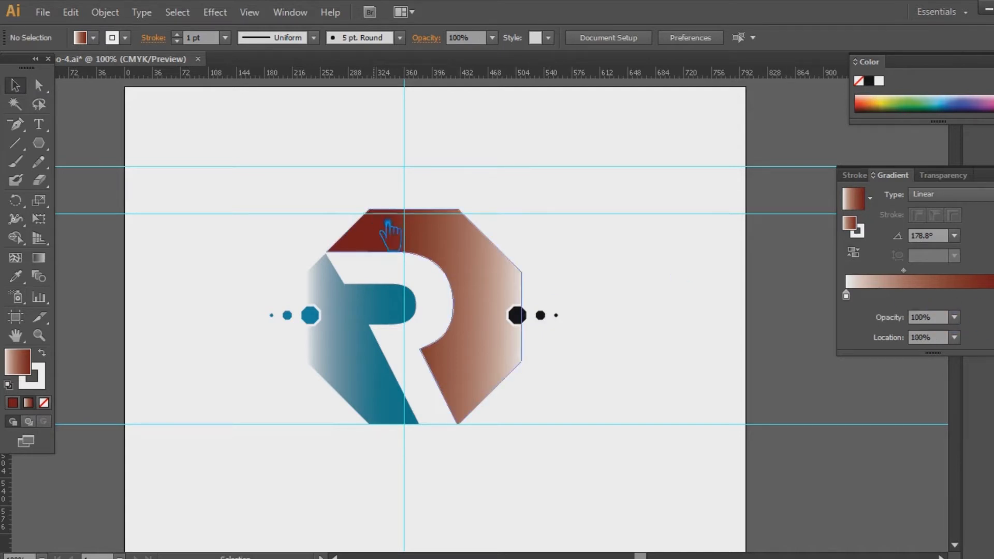
click(472, 250)
click(993, 295)
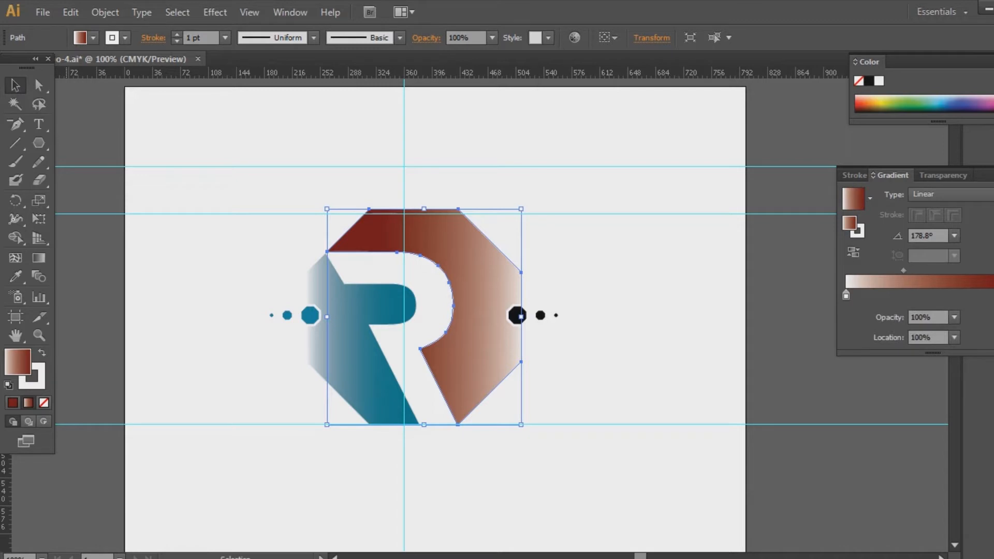
double_click(993, 294)
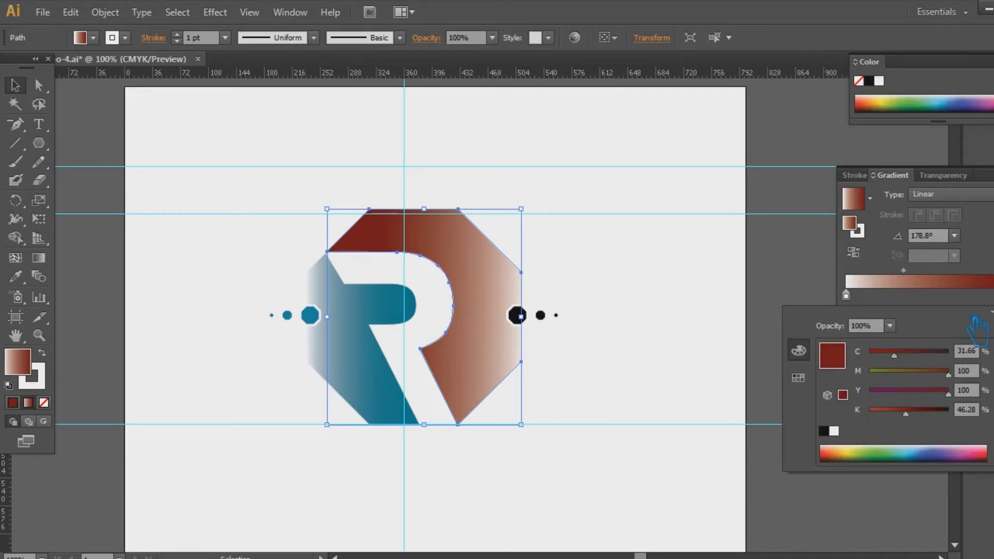
double_click(862, 231)
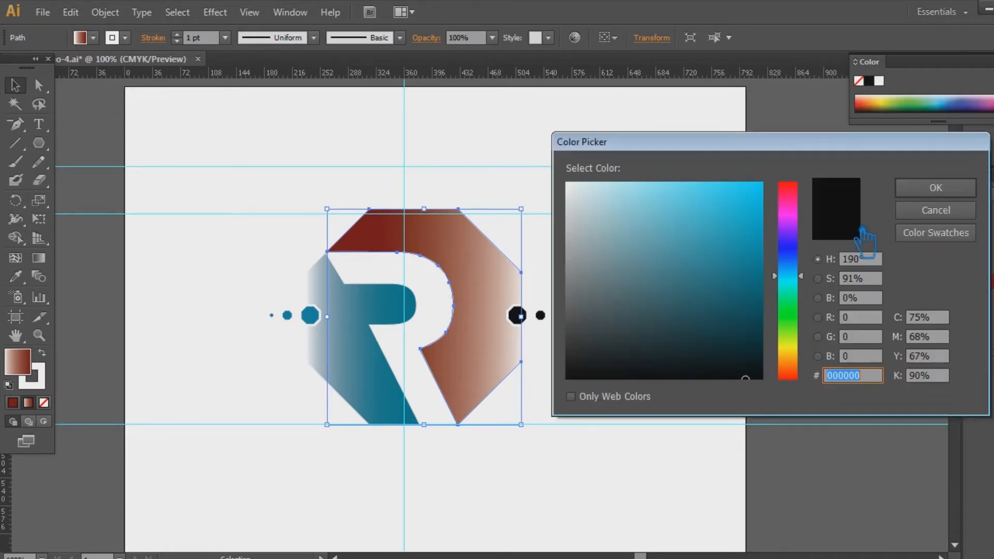
drag(811, 369, 803, 398)
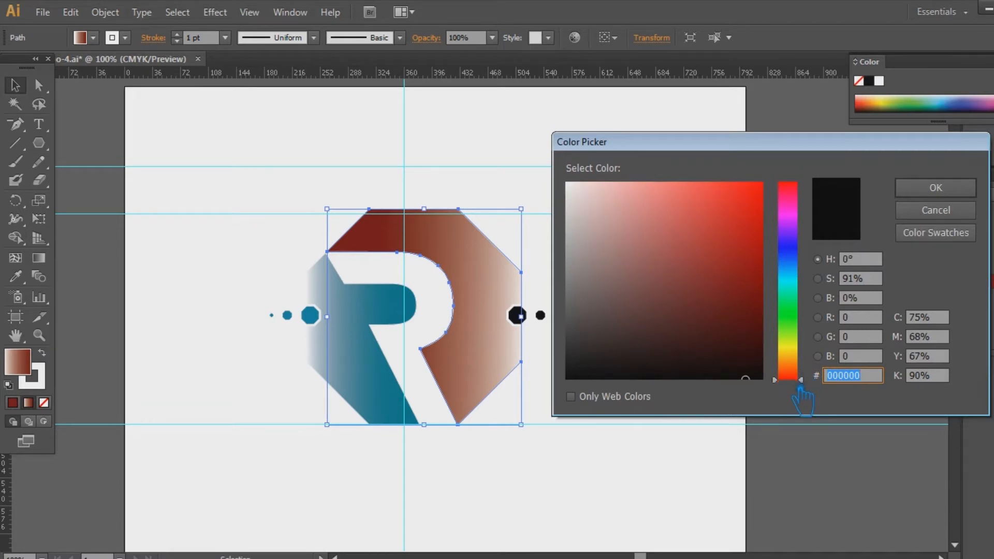
mouse_move(770, 353)
mouse_down()
mouse_move(773, 324)
mouse_move(752, 301)
mouse_move(753, 279)
mouse_up()
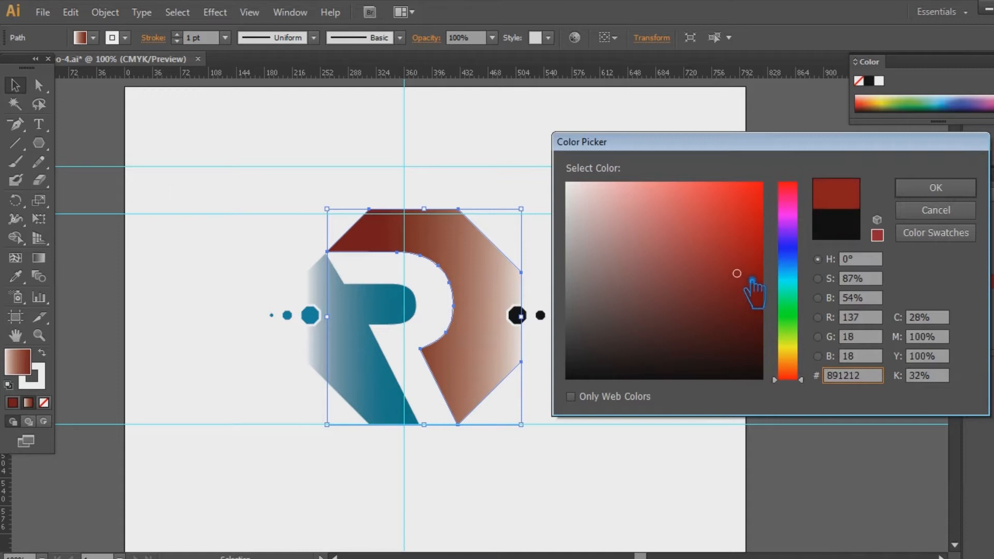
double_click(879, 381)
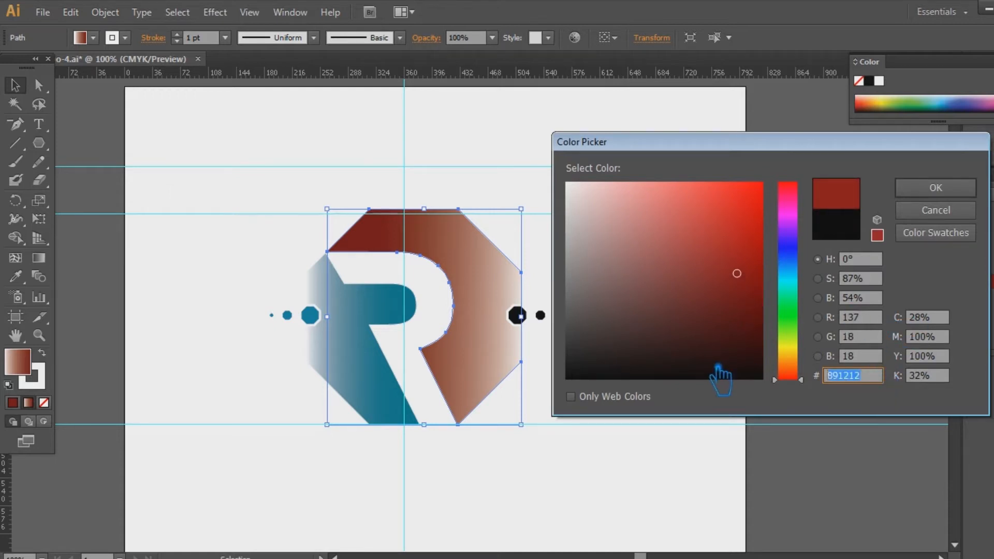
click(949, 193)
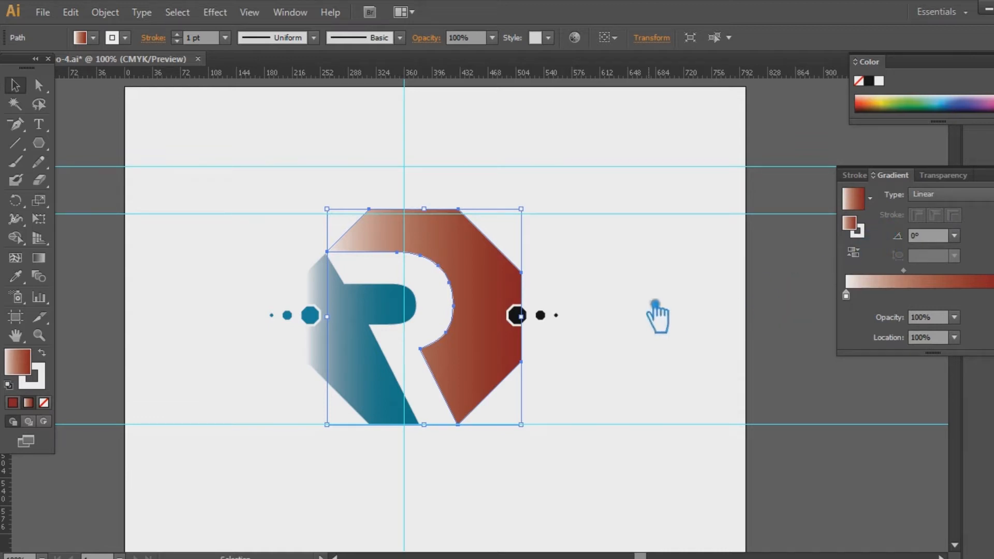
Reposition the red gradient across the larger piece and adjust its midpoint so the light end sits by the teal piece.
click(44, 259)
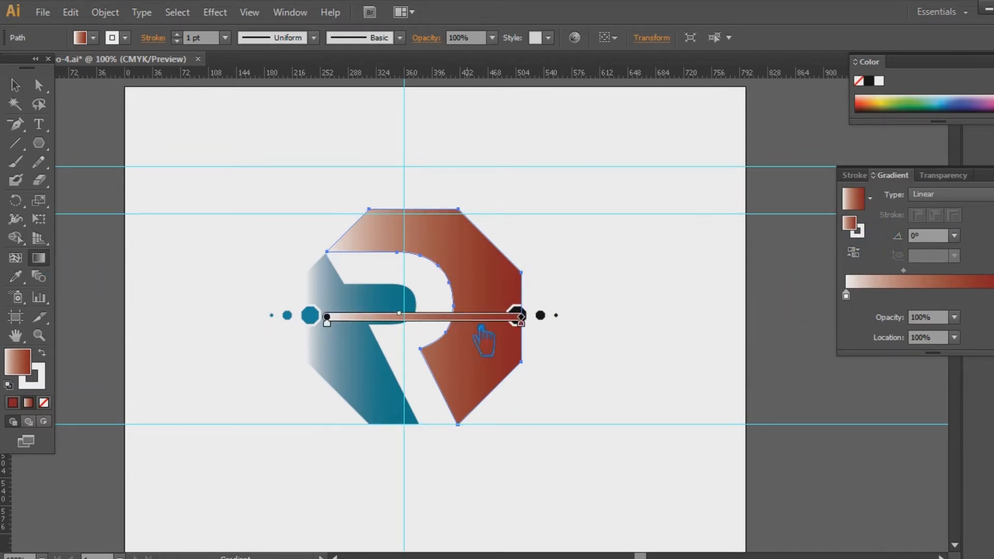
drag(444, 325, 471, 316)
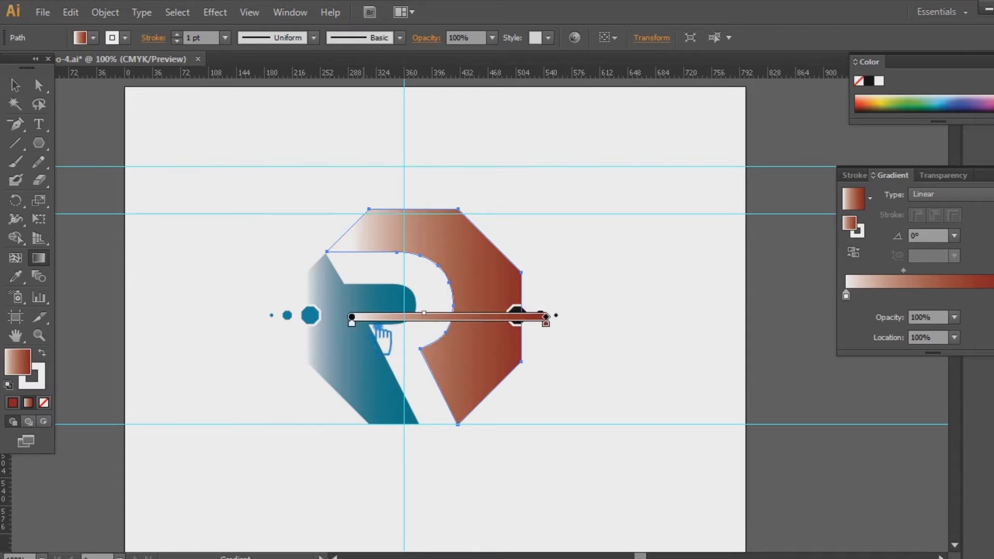
mouse_move(378, 326)
mouse_down()
mouse_move(345, 325)
mouse_move(461, 327)
mouse_up()
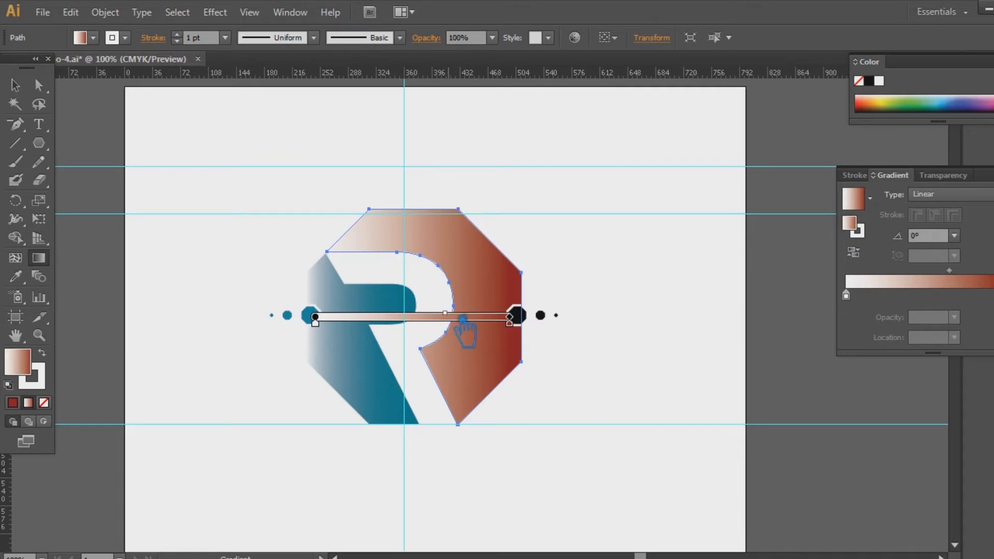
mouse_move(460, 327)
mouse_down()
mouse_move(422, 329)
mouse_move(434, 322)
mouse_up()
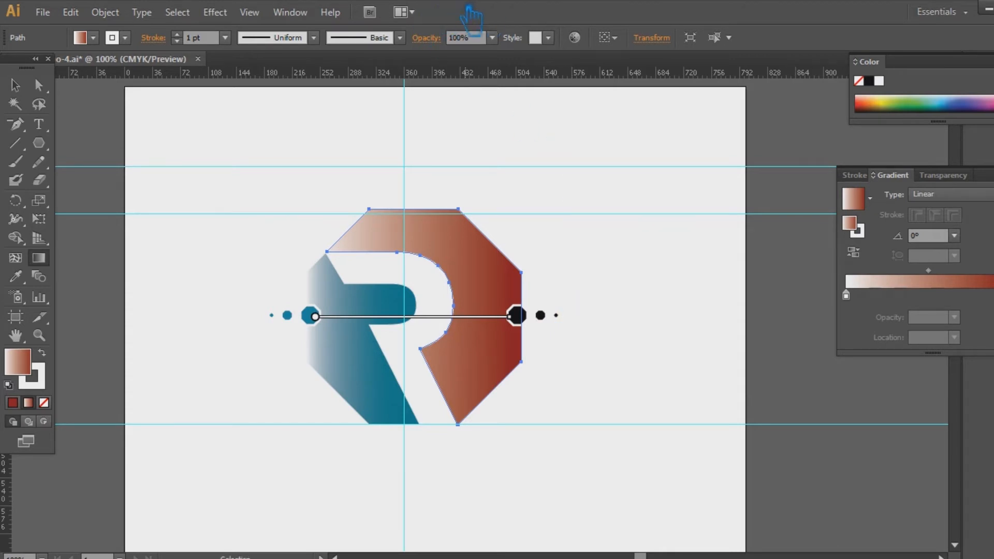
click(16, 86)
click(577, 322)
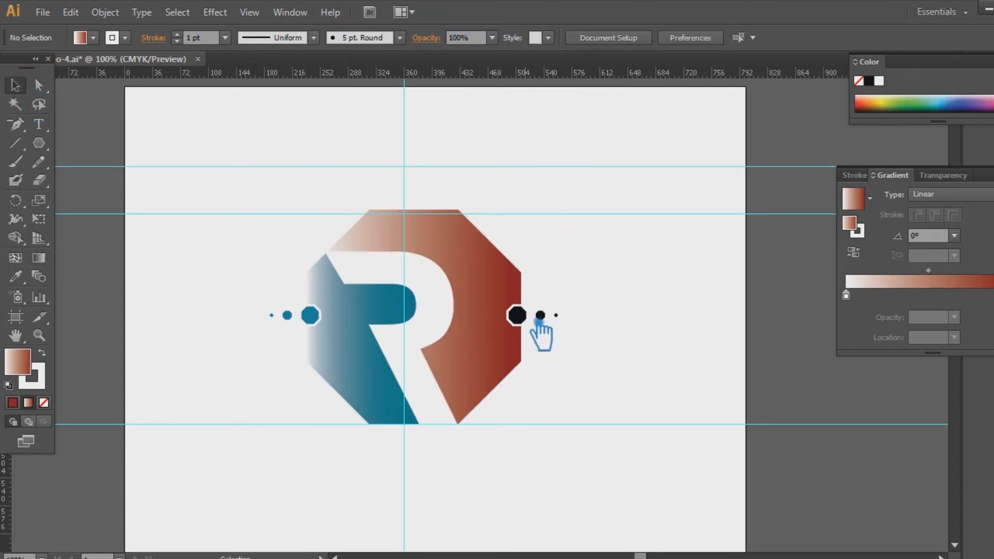
Ungroup the row of small octagons.
click(538, 317)
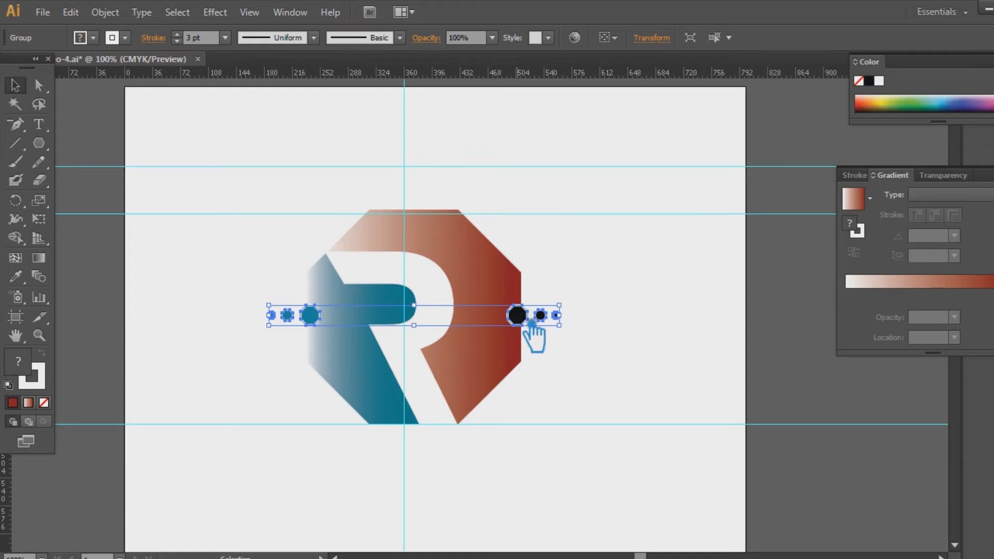
right_click(531, 322)
click(564, 408)
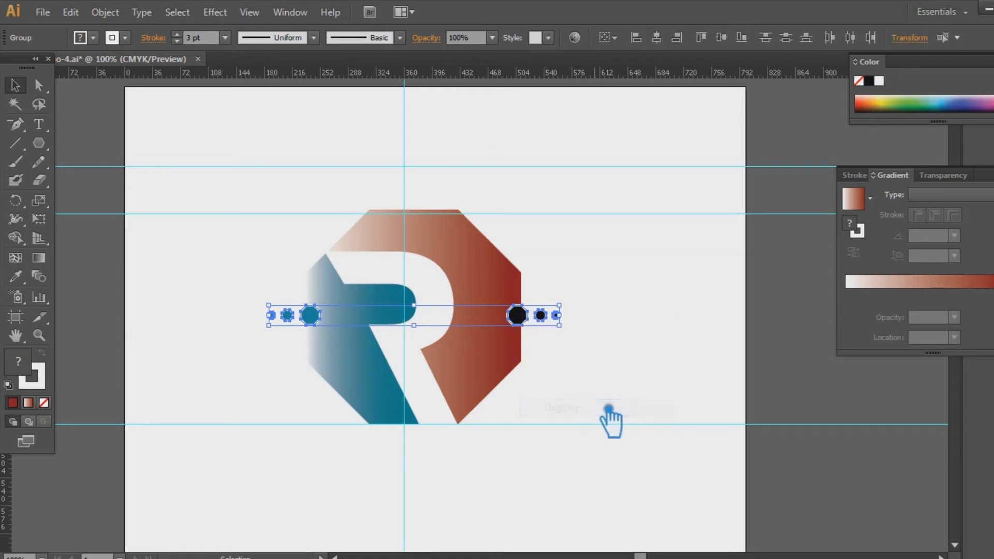
Fill the three black octagons beside the red piece with dark red 891212.
click(610, 417)
click(536, 318)
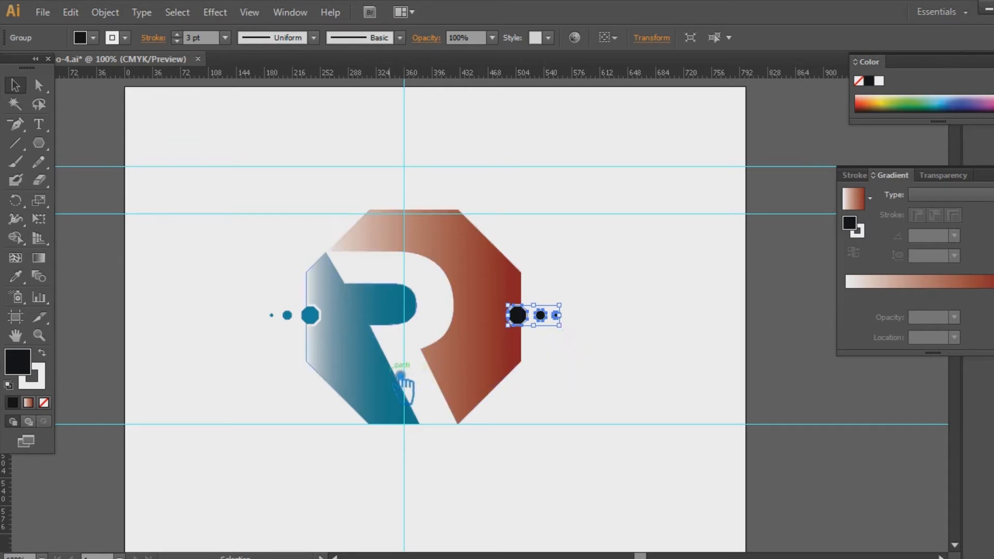
double_click(31, 367)
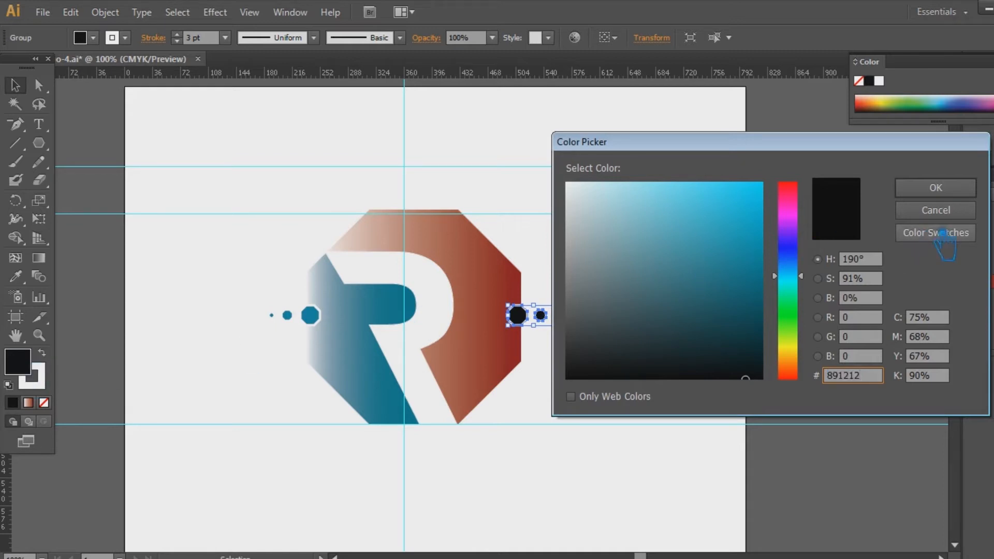
click(936, 188)
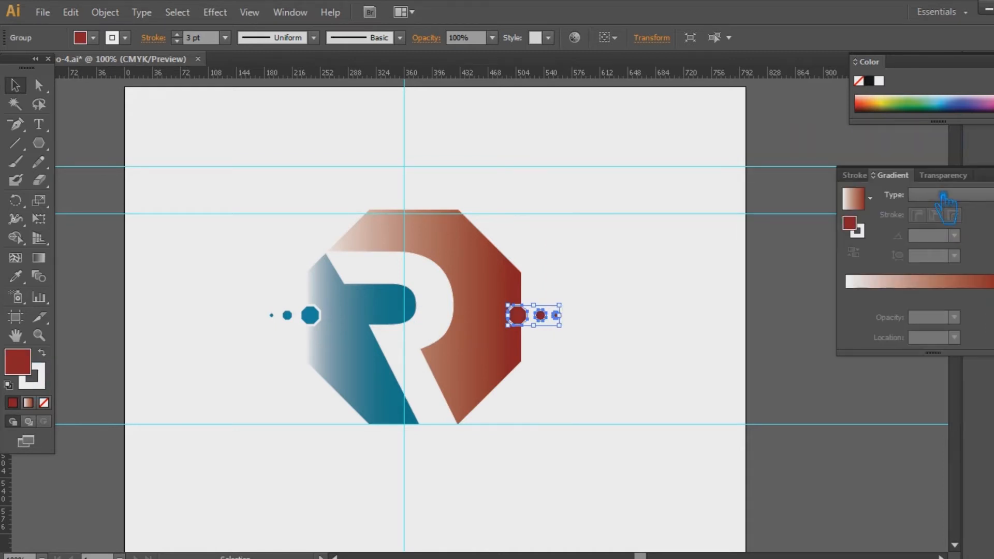
click(743, 309)
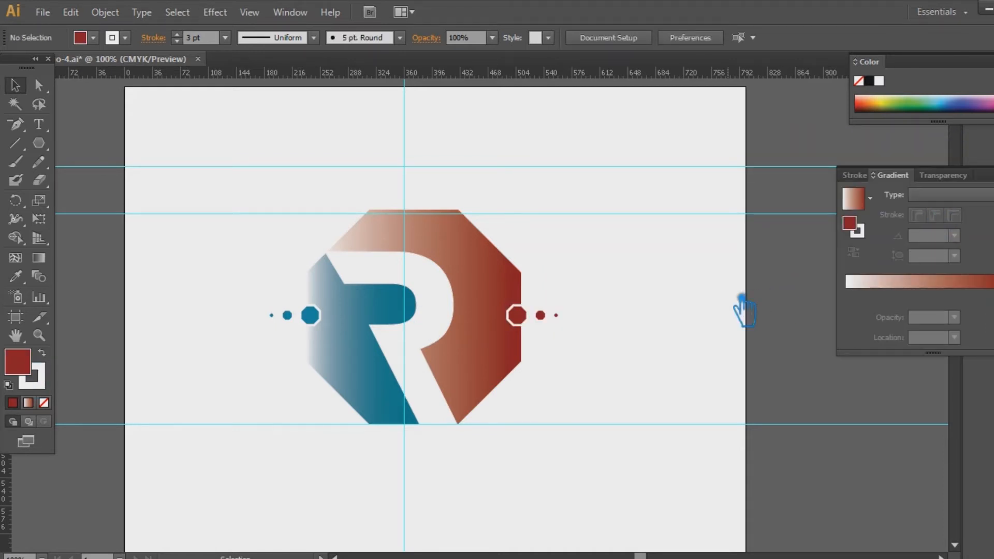
Set the end colour of the teal piece's gradient to 167b93 and copy the colour code.
click(371, 343)
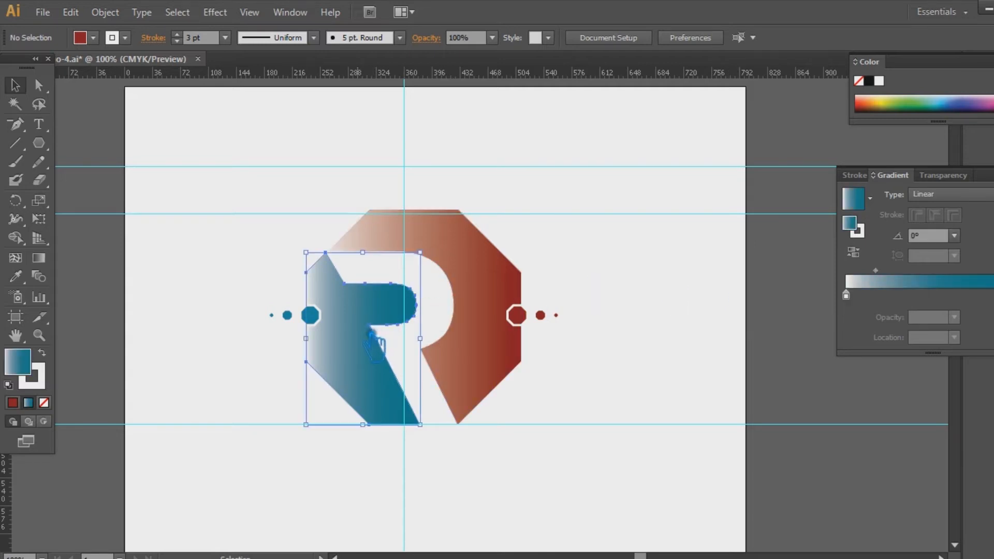
click(991, 295)
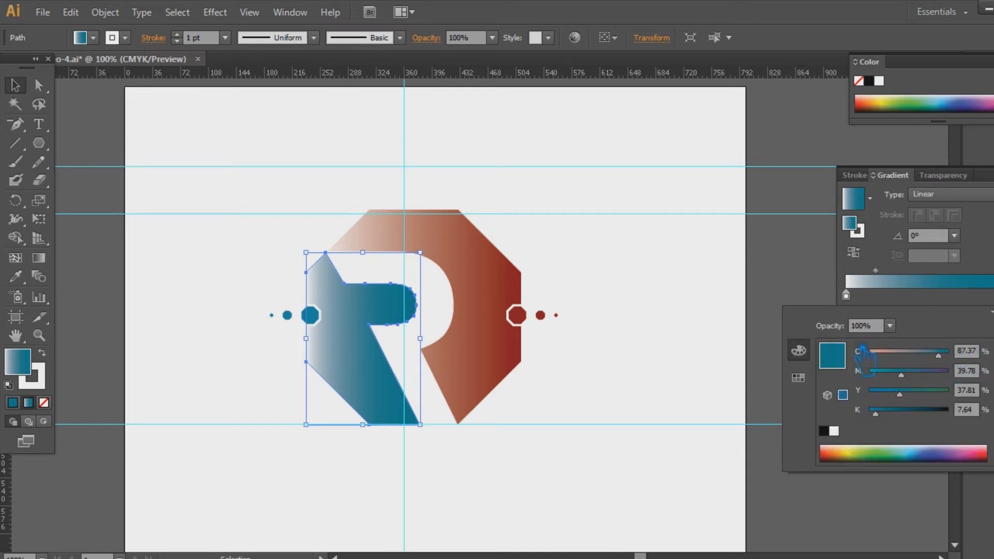
double_click(864, 228)
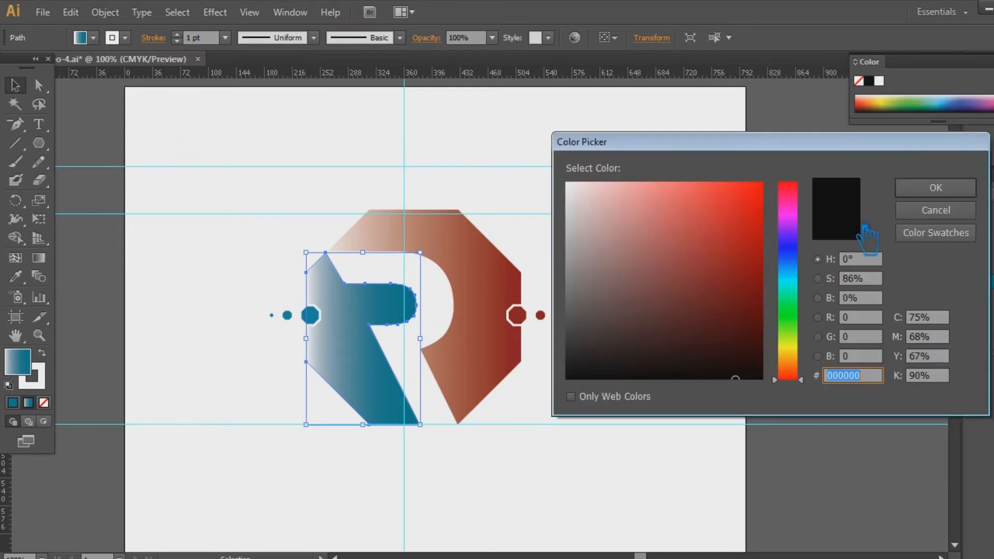
click(788, 274)
drag(751, 290, 750, 273)
double_click(878, 377)
key(ctrl+c)
click(935, 188)
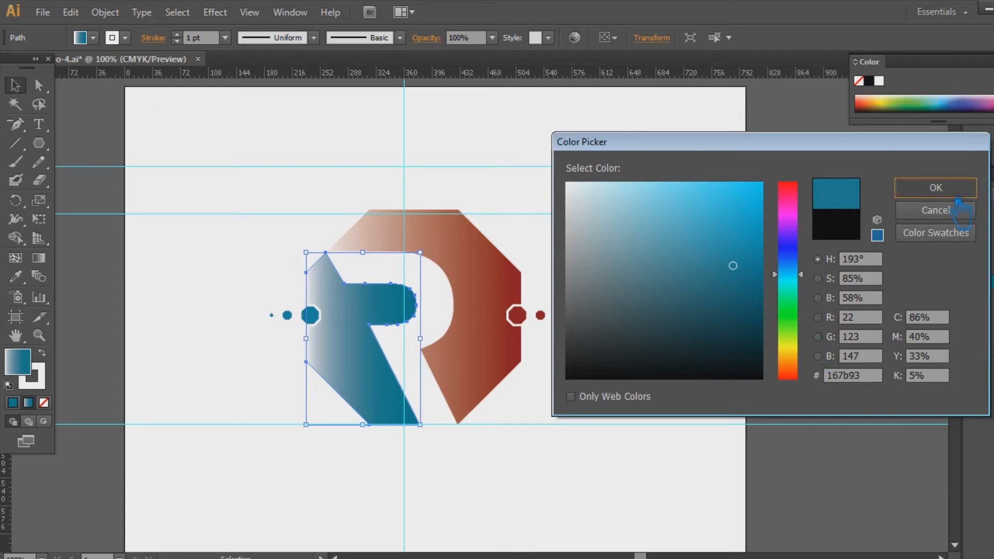
Fill the three small octagons beside the teal piece with colour 167b93.
click(322, 317)
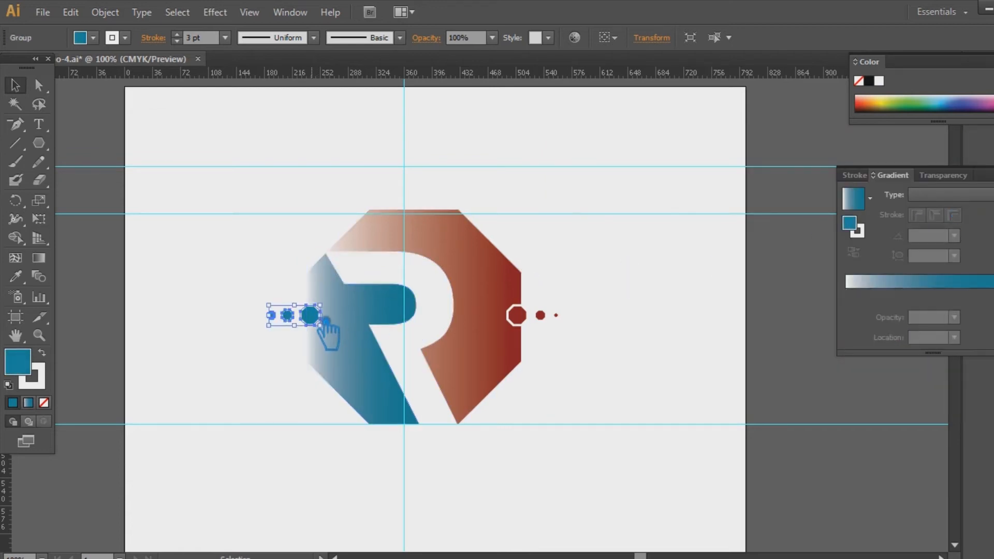
double_click(26, 367)
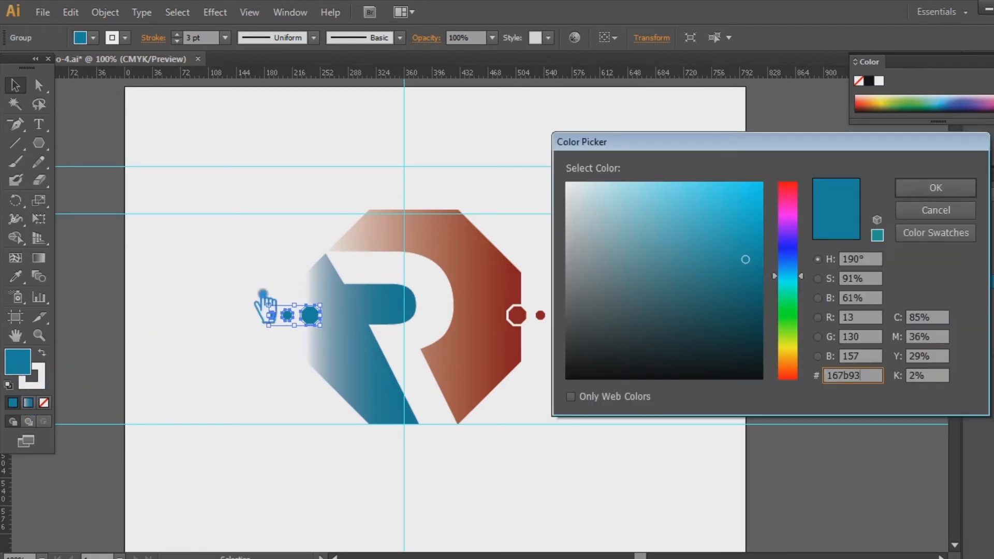
click(964, 193)
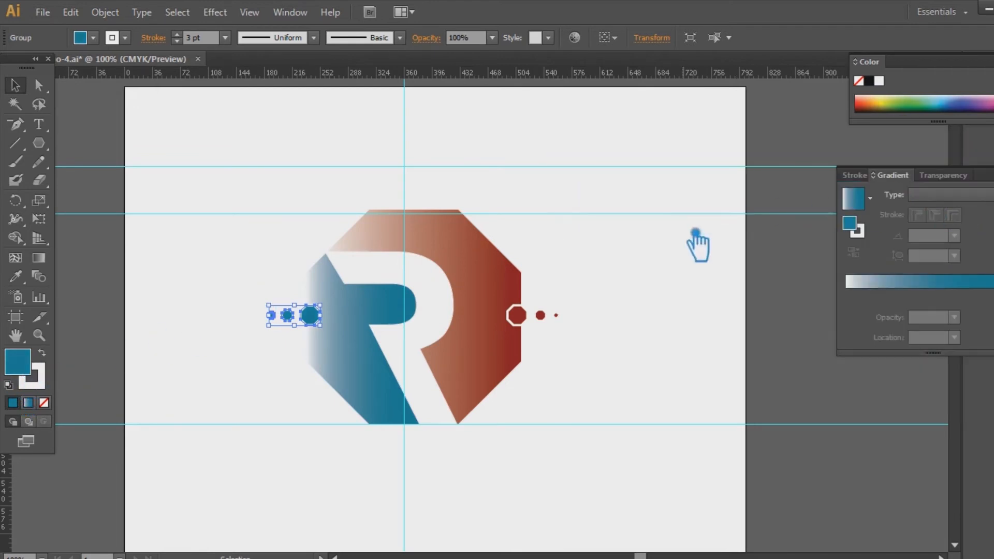
click(662, 292)
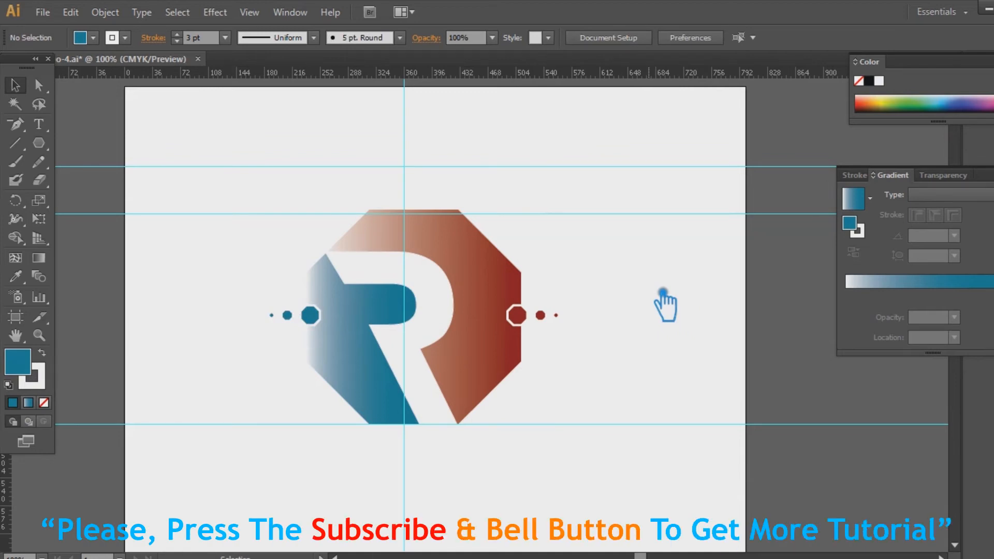
Group all parts of the logo and nudge the group down towards the upper guide at the octagon.
drag(576, 443, 209, 185)
key(ctrl+g)
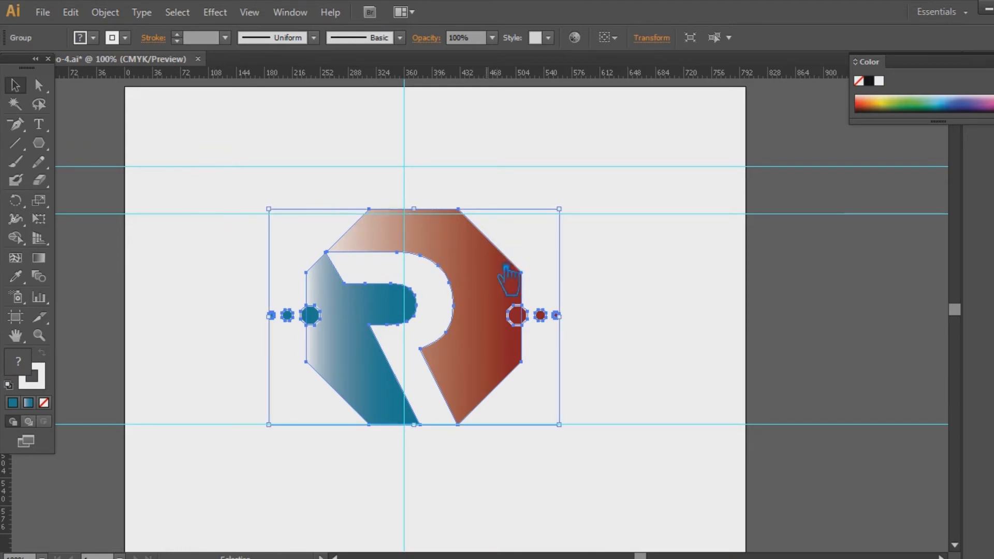
key(Down)
key(Down)
key(Down)
key(Down)
key(Down)
key(Down)
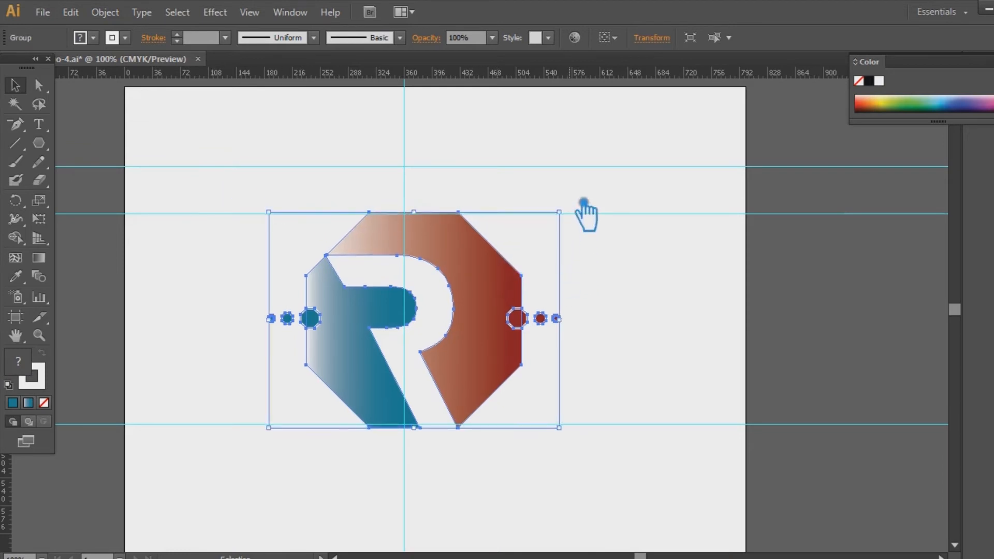
Nudge the logo group sideways until its centre sits on the vertical guide.
key(Left)
key(Left)
key(Left)
key(Left)
key(Left)
key(Left)
key(Left)
key(Left)
key(Left)
key(Left)
key(Left)
key(Left)
key(Left)
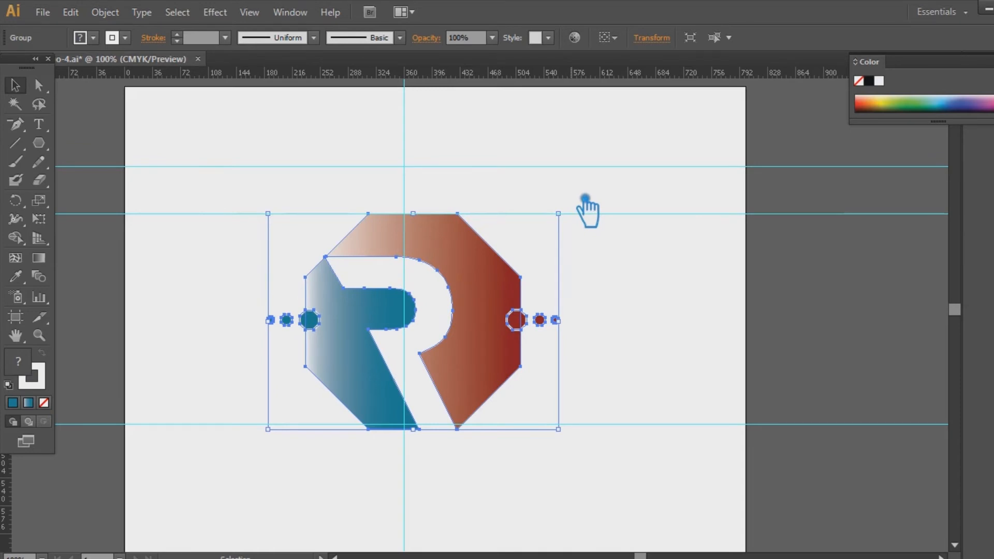
key(Right)
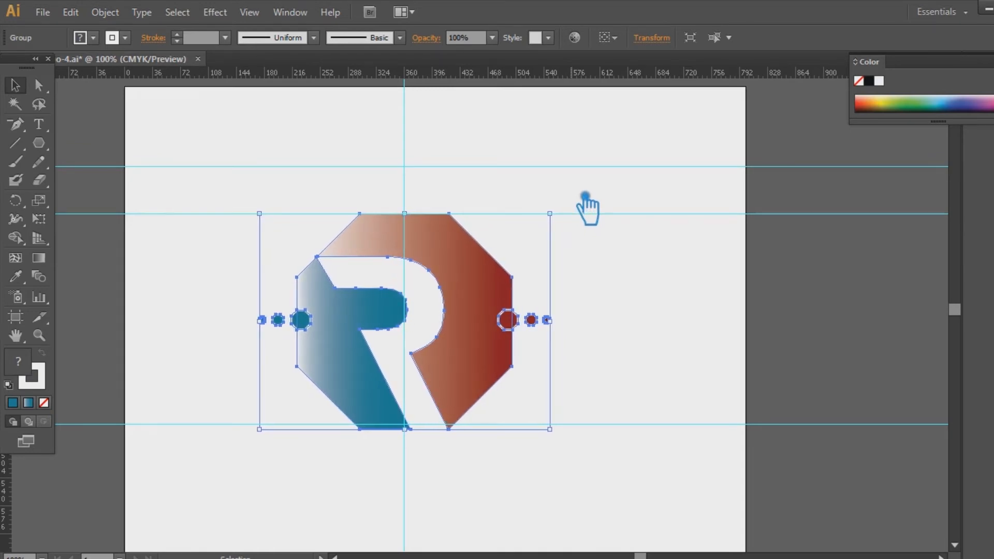
click(711, 334)
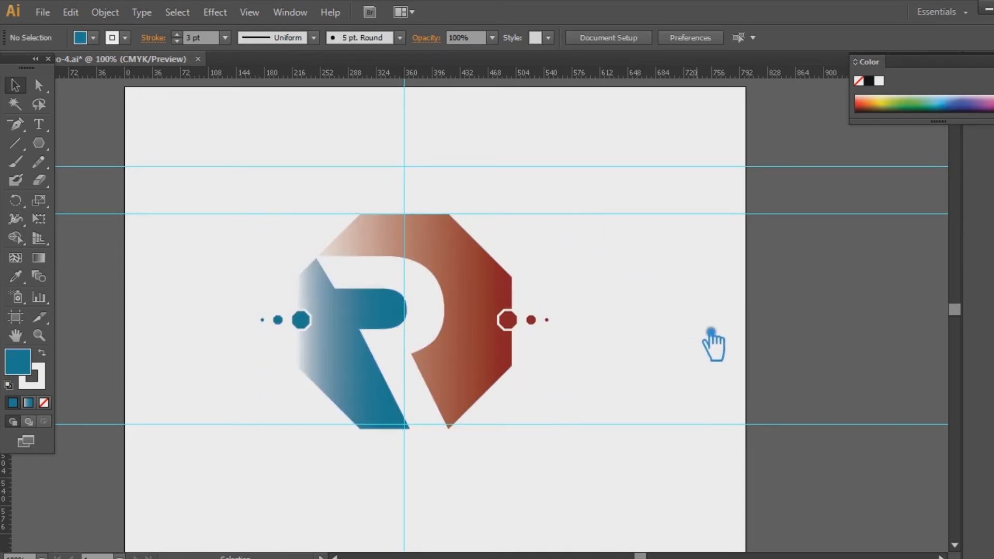
Hide the guides and scale the logo group down about its centre to roughly half its size.
key(ctrl+semicolon)
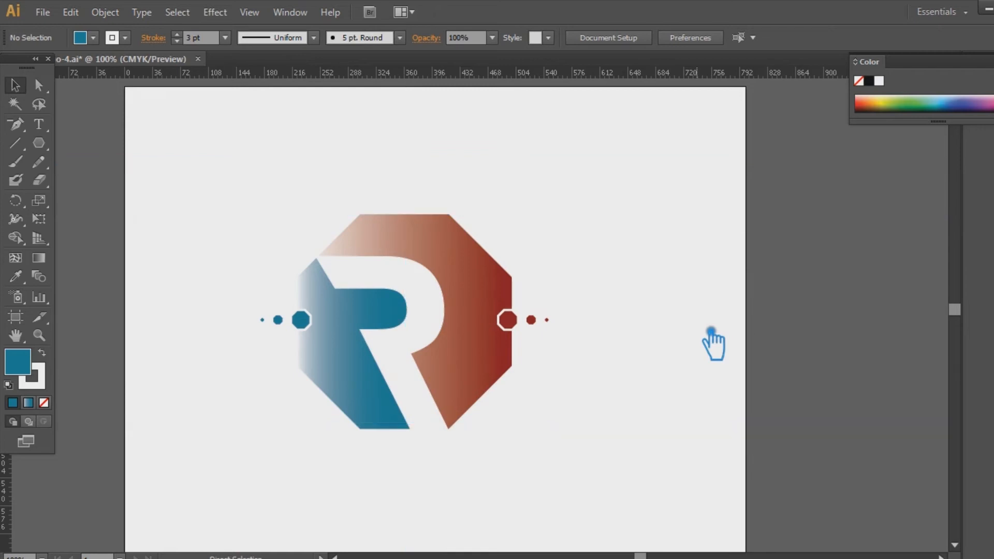
drag(573, 404, 596, 422)
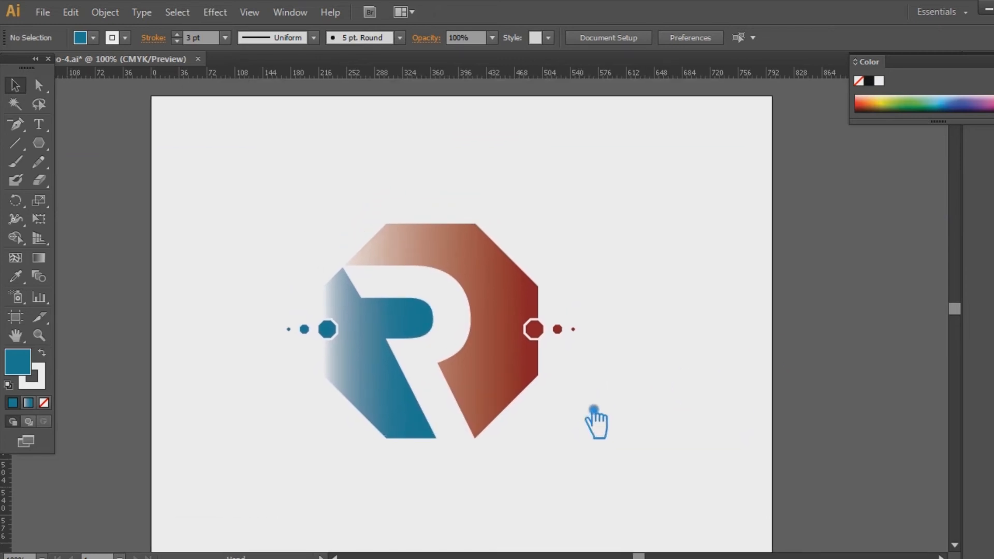
click(364, 254)
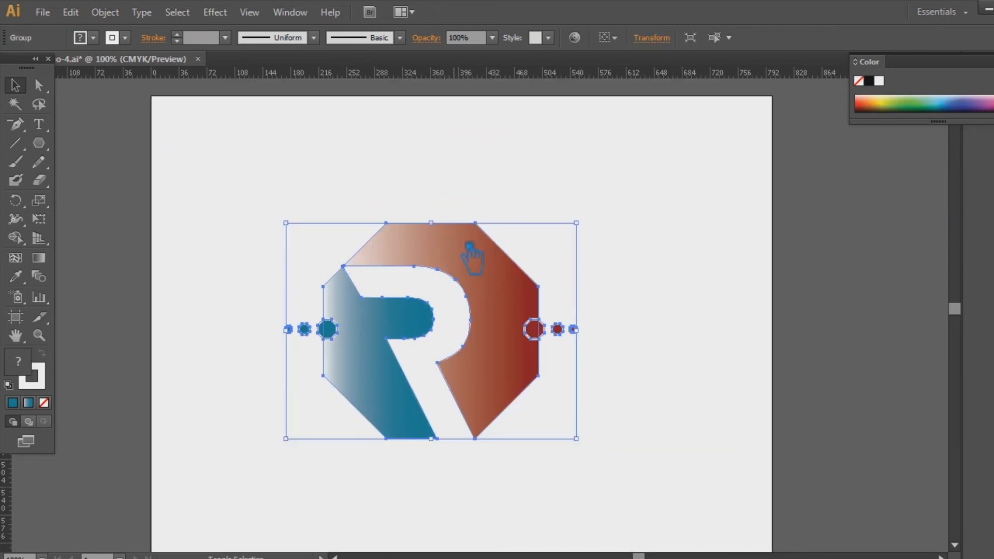
key(a)
key(ctrl)
drag(586, 228, 497, 281)
click(577, 302)
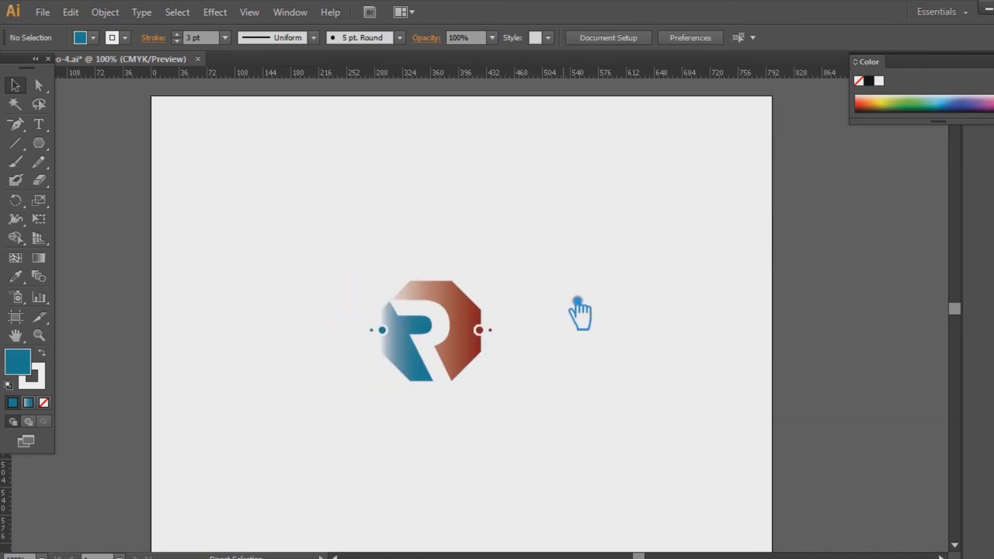
Add the text "R LETTER LOGO" with "TAGLINE HERE" beneath it and move both lines just below the octagon.
key(ctrl+v)
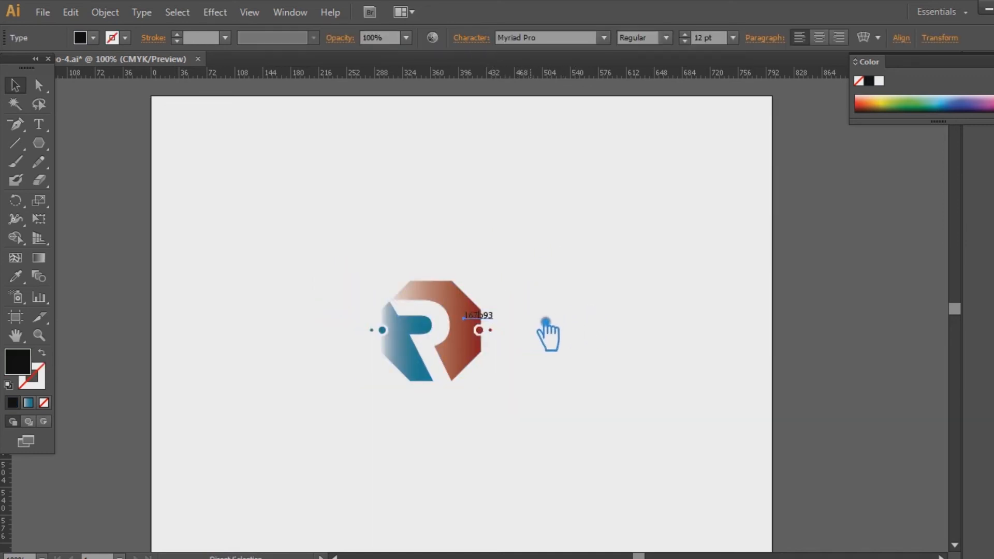
key(ctrl+z)
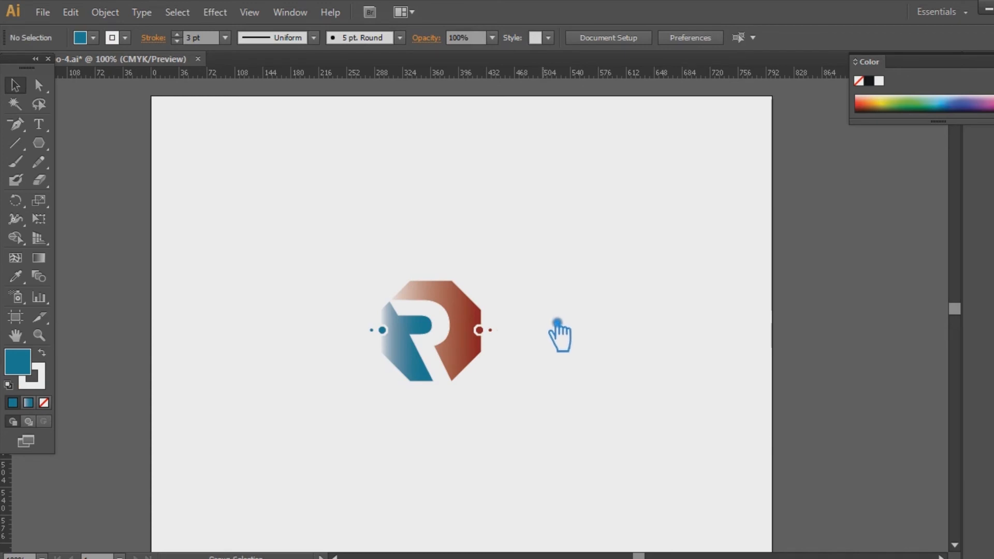
text(R LETTER LOGO TAGLINE HERE)
key(Down)
key(Down)
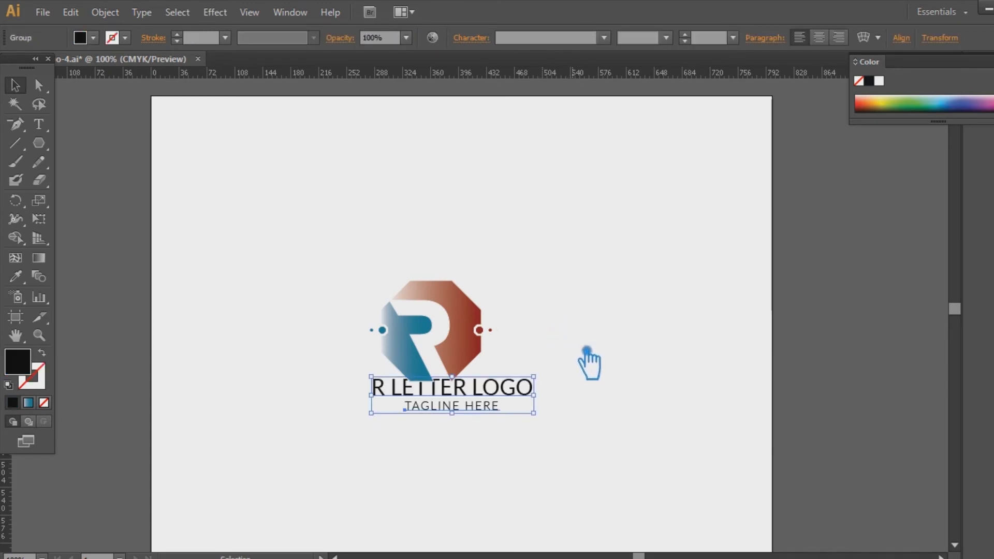
key(Down)
key(Down)
key(Down)
key(Down)
key(Down)
key(Down)
key(Down)
key(Down)
key(Down)
key(Down)
key(Down)
key(Down)
key(Down)
key(Down)
key(Down)
key(Down)
key(Down)
key(Down)
key(Down)
key(Down)
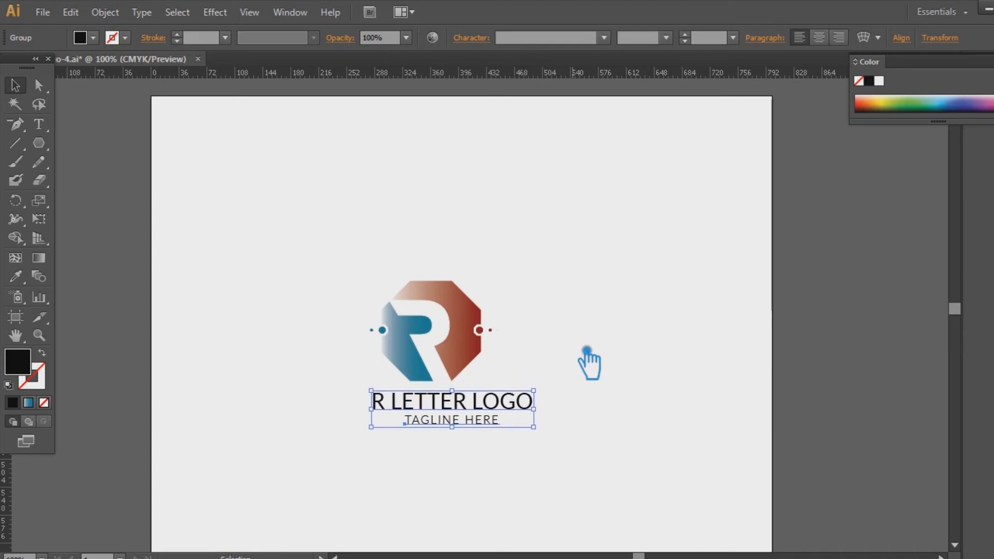
Move the logo mark so it is centred above the text and enlarge it slightly about its centre.
click(611, 365)
drag(479, 360, 497, 356)
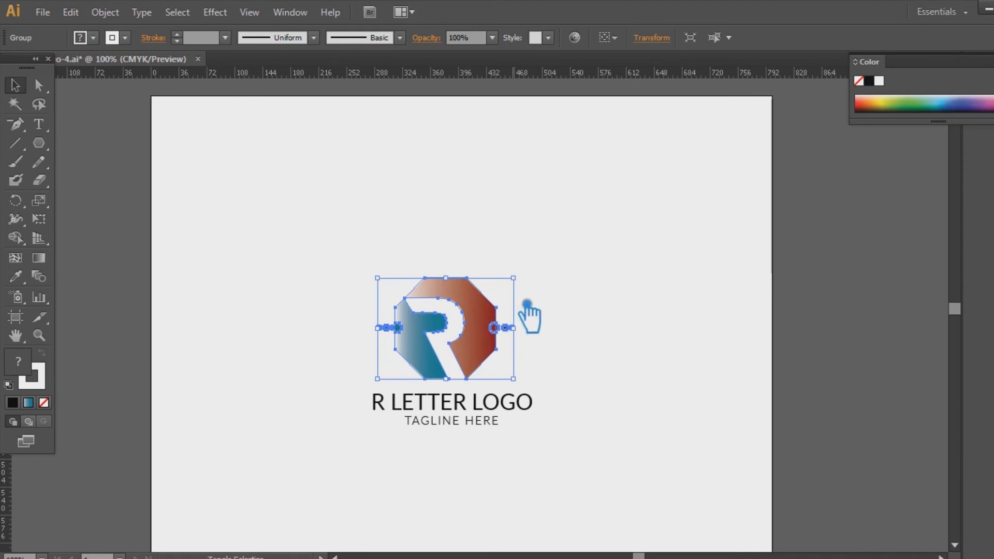
drag(527, 284, 537, 289)
click(614, 319)
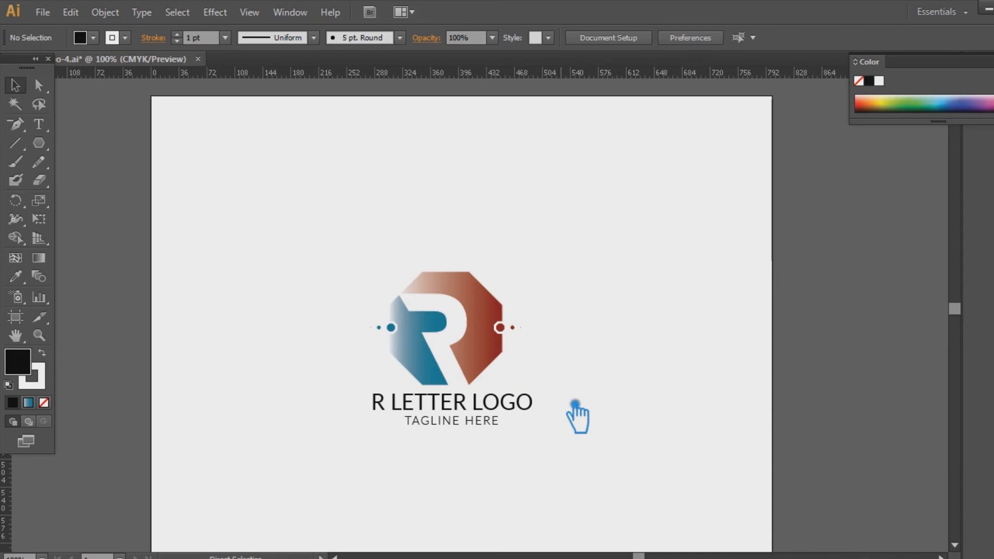
Nudge the title and tagline down to widen the gap below the logo mark.
key(ctrl+plus)
drag(684, 378, 697, 313)
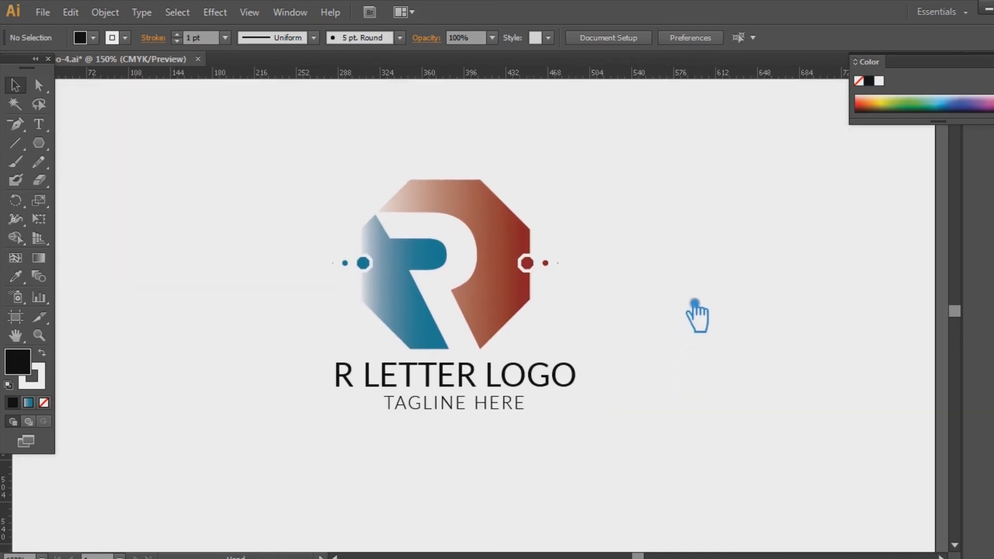
click(521, 397)
key(Down)
key(Down)
key(Down)
key(Down)
key(Down)
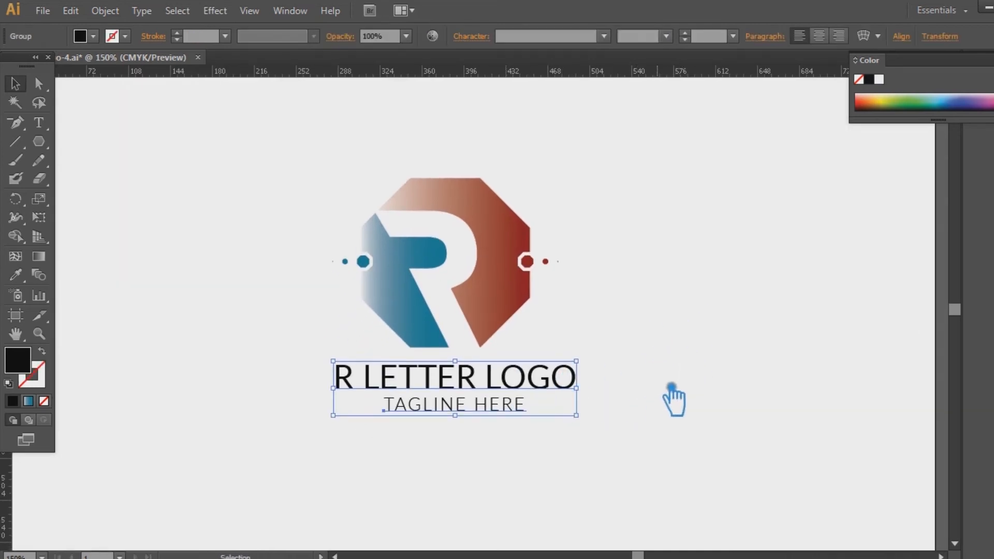
click(676, 393)
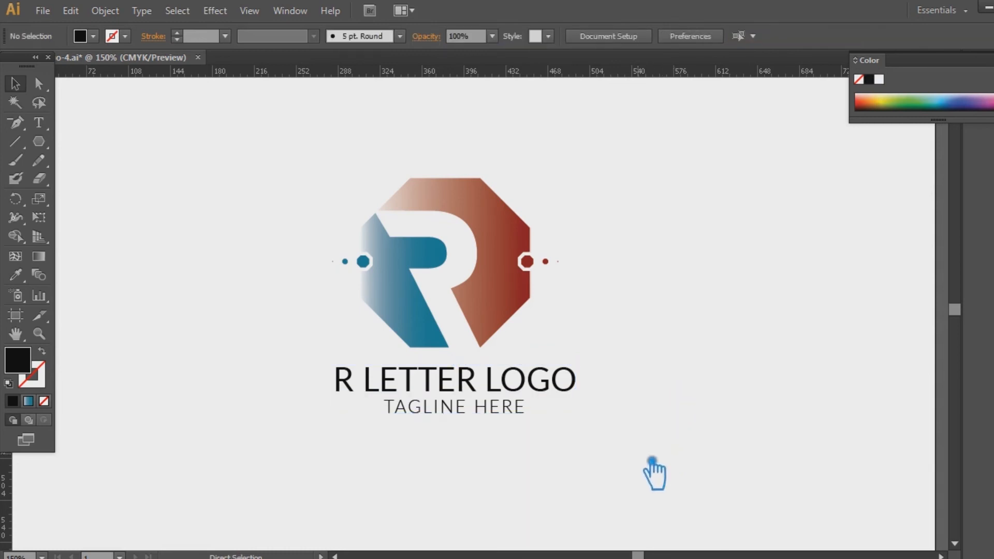
Select the logo mark with its text and nudge them up to the vertical middle of the artboard.
key(ctrl+0)
drag(572, 413, 423, 254)
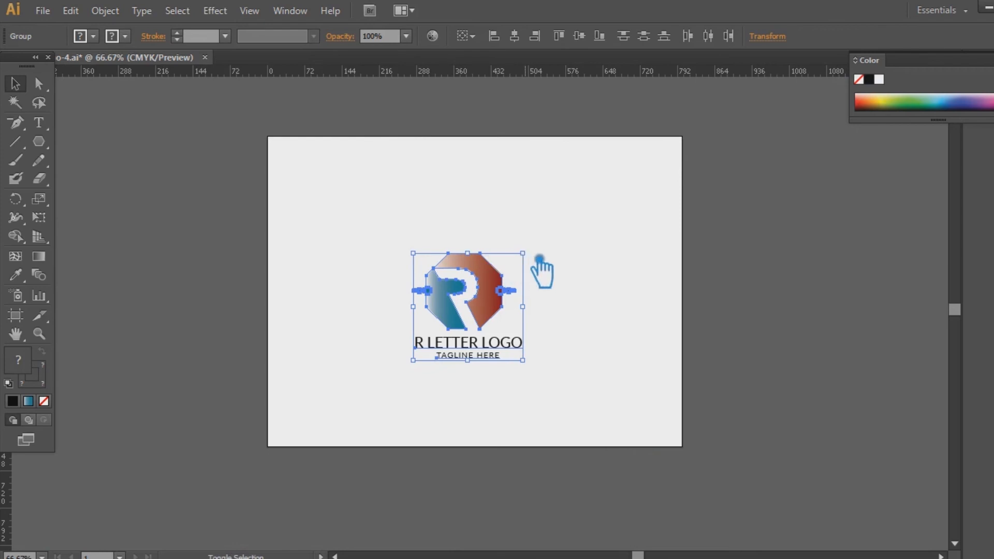
key(Up)
key(Up)
key(Up)
key(Up)
key(Up)
key(Up)
key(Up)
key(Up)
key(Up)
key(Up)
key(Up)
key(Up)
key(Up)
key(Up)
key(Up)
key(Up)
key(Up)
key(Up)
key(Up)
key(Up)
key(Up)
key(Up)
key(Up)
key(Up)
key(Up)
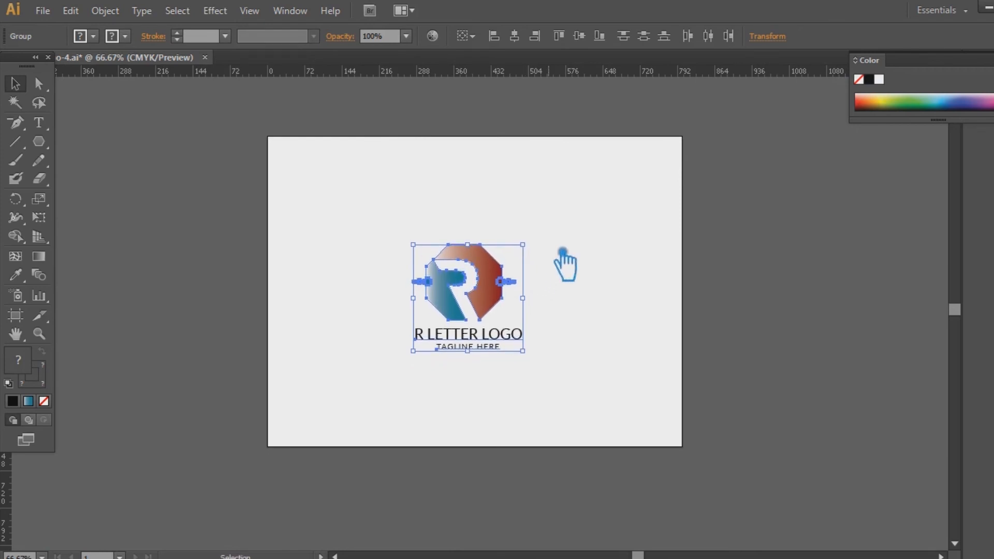
key(Up)
key(Up)
key(Up)
key(Up)
key(Up)
key(Up)
key(Up)
key(Up)
key(Up)
key(Up)
key(Up)
key(Up)
key(Up)
key(Up)
key(Up)
key(Up)
key(Up)
key(Up)
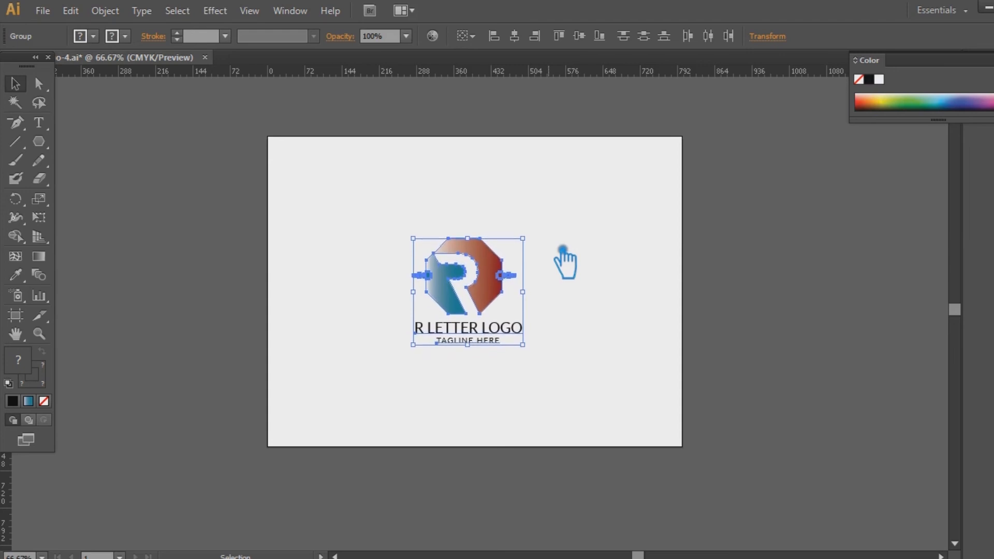
Nudge the selected logo and text right until they are horizontally centred on the artboard.
key(Left)
key(Left)
key(Left)
key(Left)
key(Right)
key(Right)
key(Right)
key(Right)
key(Right)
key(Right)
key(Right)
key(Right)
key(Right)
key(Right)
key(Right)
key(Right)
key(Right)
key(Right)
key(Right)
key(Right)
key(Right)
key(Right)
key(Right)
key(Right)
key(Right)
key(Right)
key(Right)
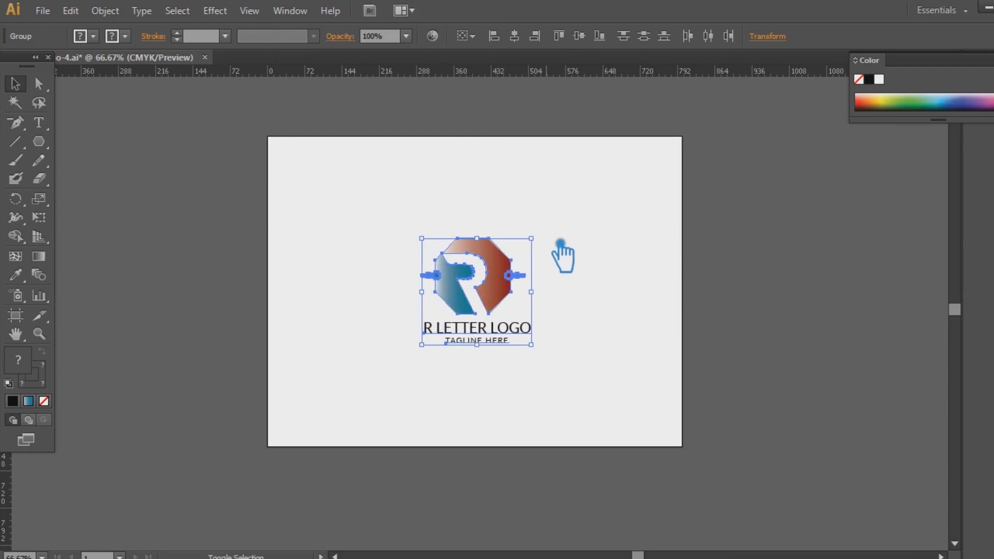
Scale the logo and text up together about their centre to roughly 130% of their size.
key(alt)
drag(542, 244, 569, 225)
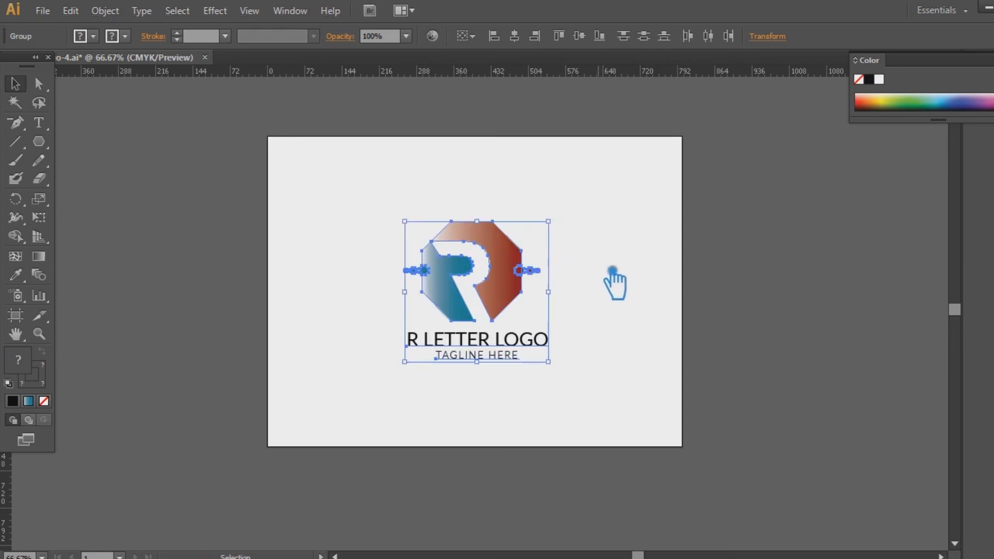
click(613, 271)
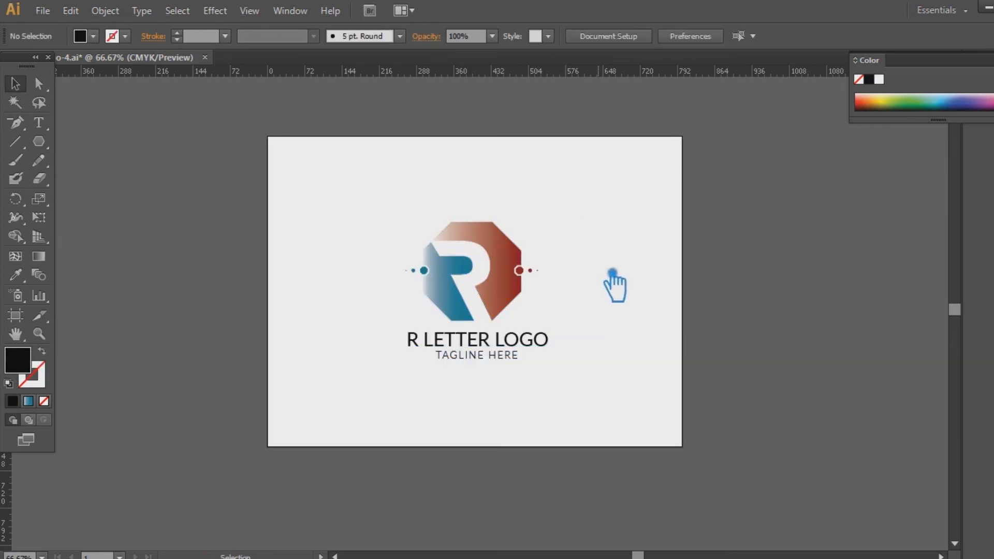